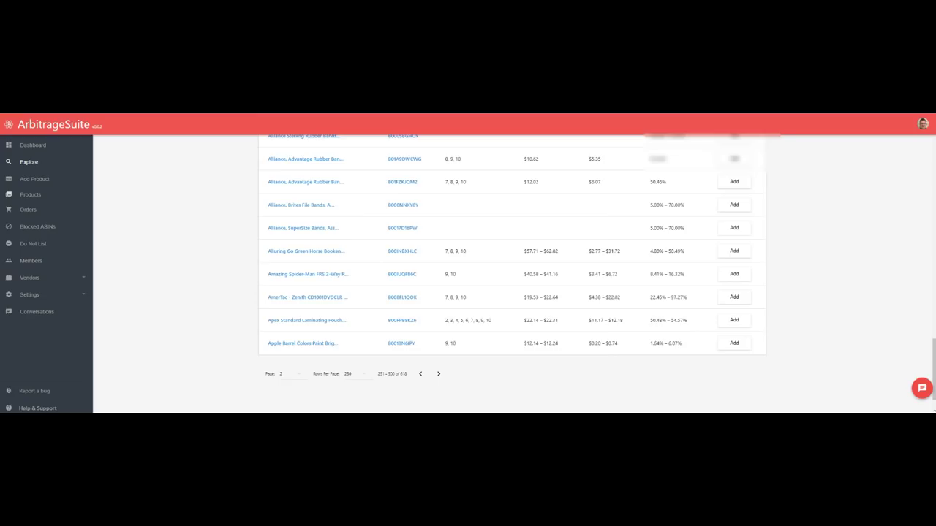
Leave the Office Supplies and Products listing and open the dashboard.
scroll(214, 335, up, 1)
scroll(215, 335, up, 20)
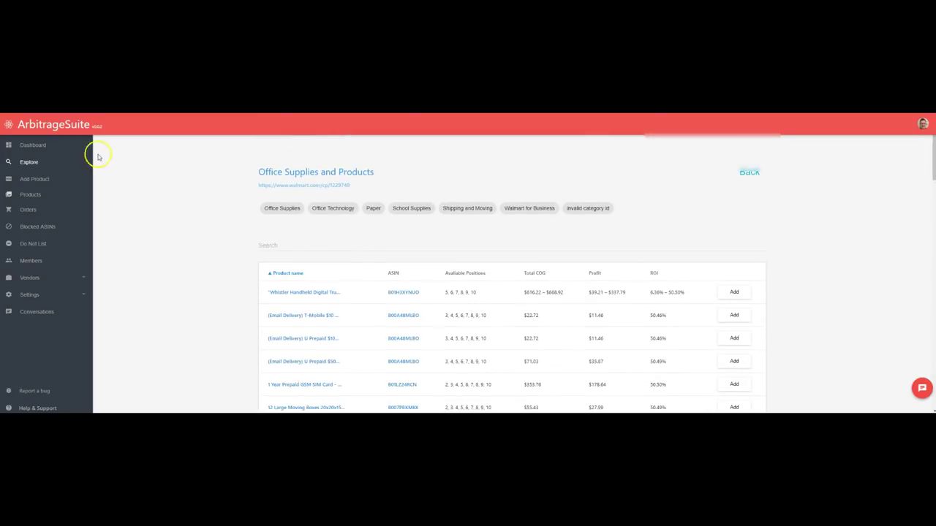
click(34, 146)
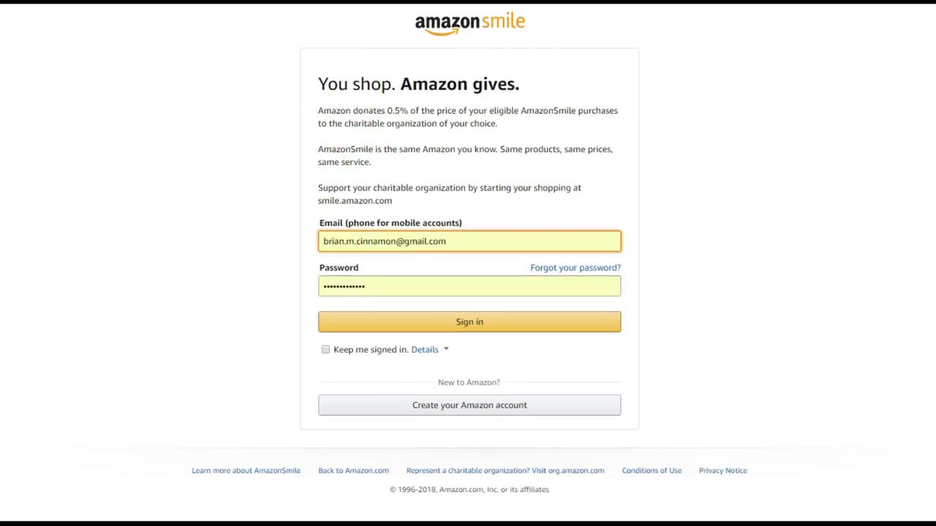
Go to homedepot.com and glance over its home page.
click(343, 2)
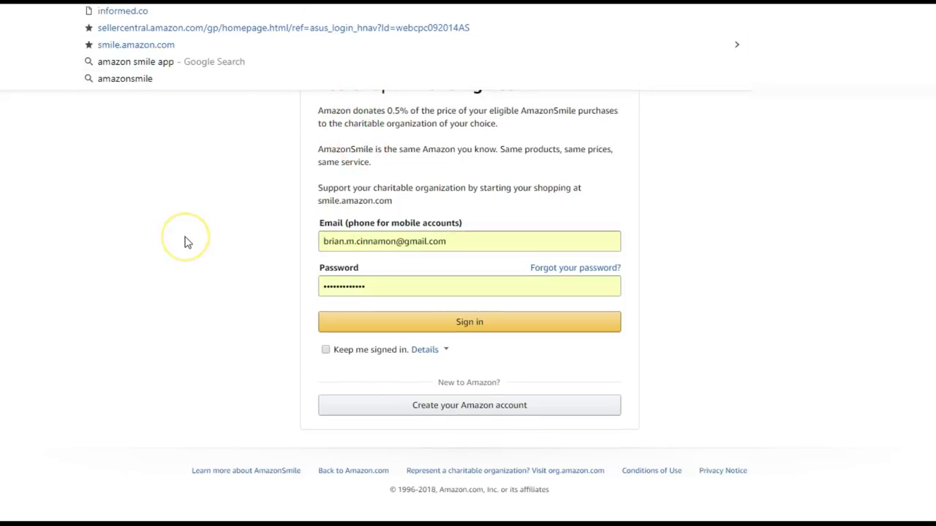
text(homedepot.com)
key(Return)
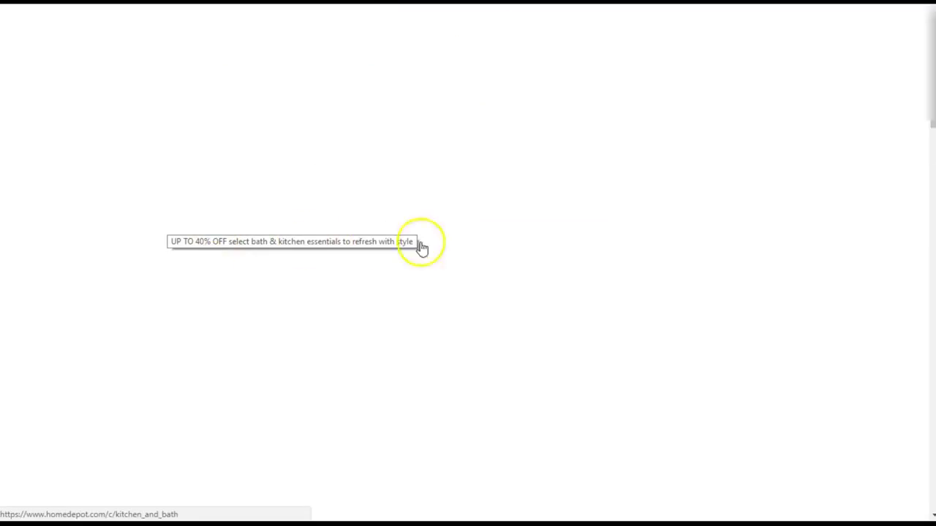
scroll(211, 334, down, 5)
scroll(146, 219, up, 5)
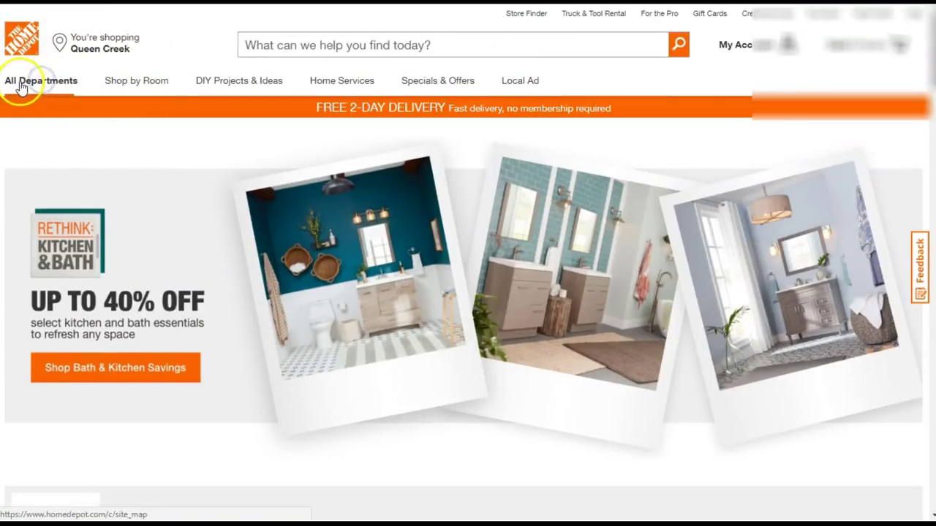
Open the Lawn & Garden department from the list of all departments.
click(22, 84)
mouse_move(58, 157)
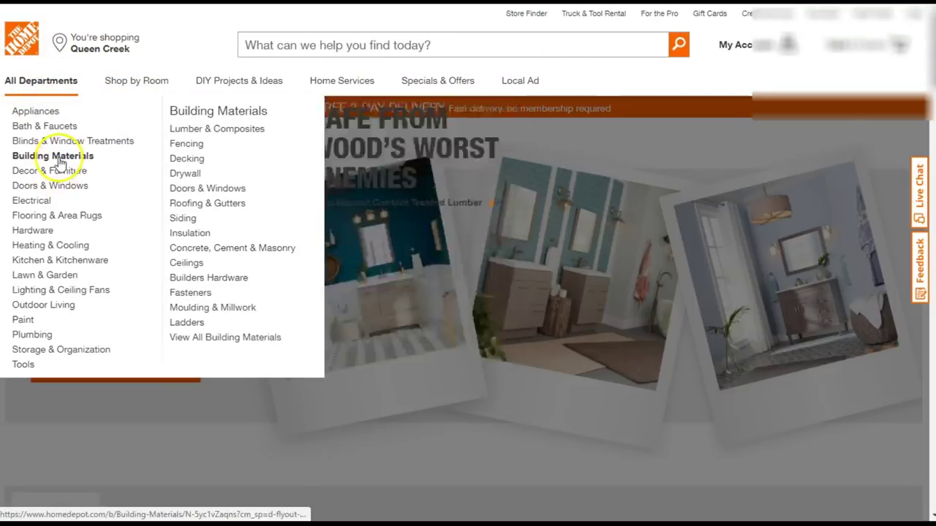
click(41, 278)
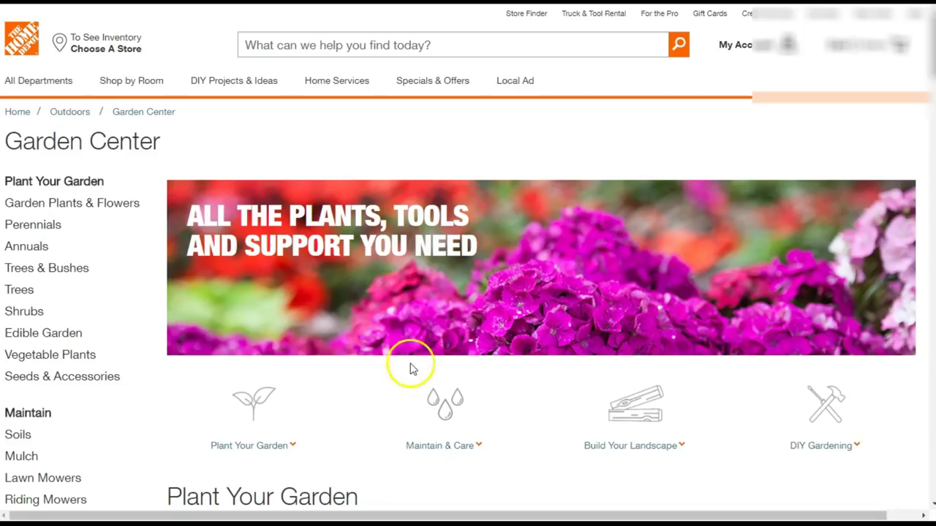
Look through the Garden Center's Maintain and Build categories for a product type to source.
scroll(365, 357, down, 8)
scroll(366, 359, up, 3)
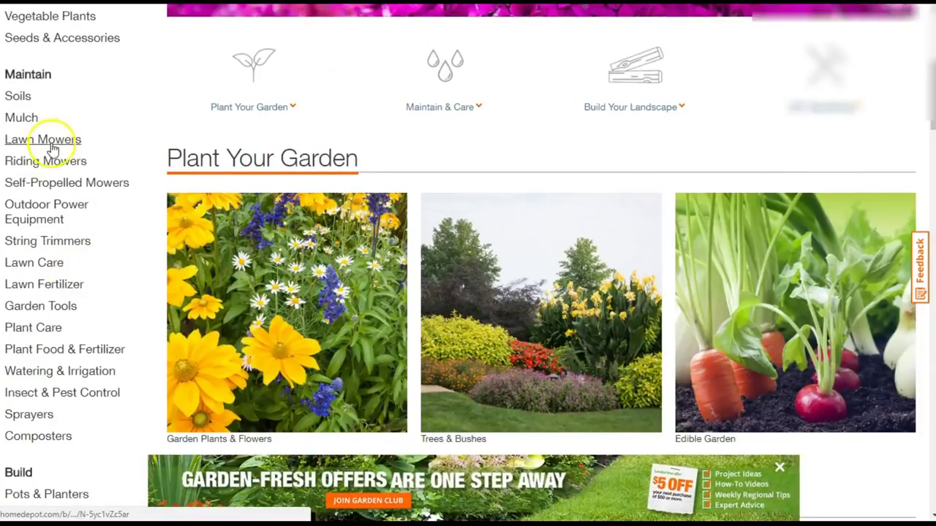
scroll(95, 267, up, 3)
scroll(69, 298, down, 8)
scroll(78, 302, down, 5)
scroll(52, 285, up, 3)
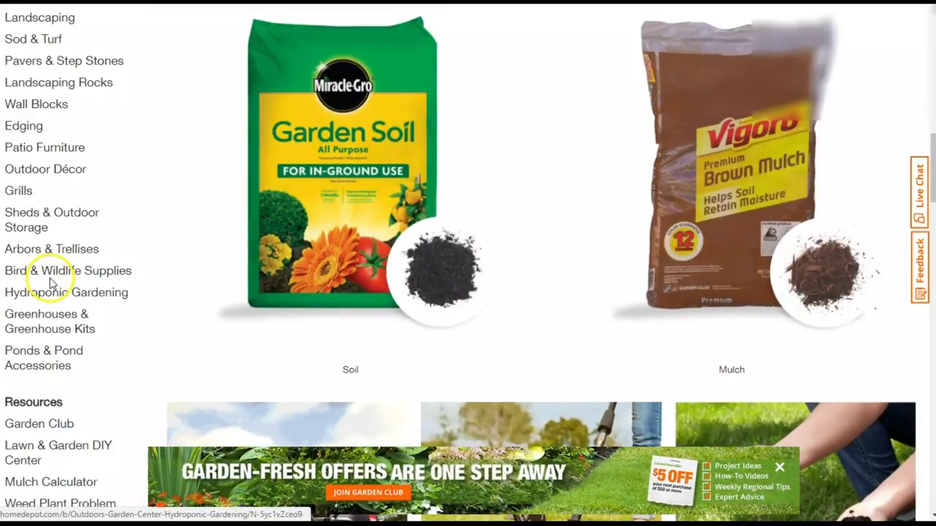
scroll(38, 248, up, 2)
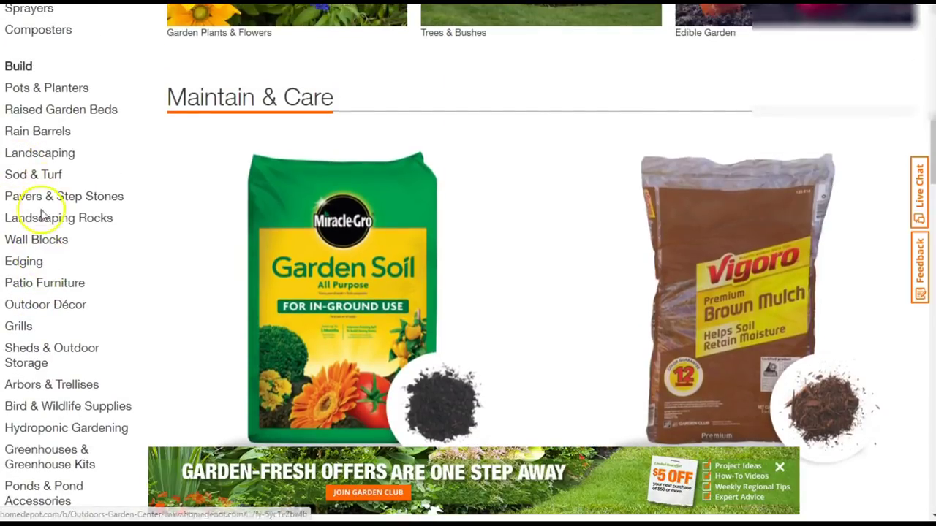
scroll(63, 265, up, 10)
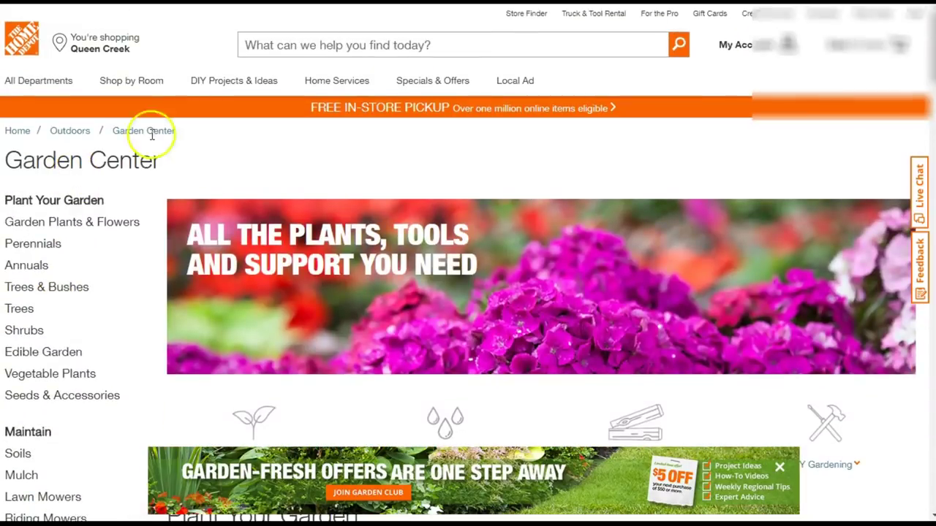
Search the store for "shovel" and open the Ames 46.5 in. Fiberglass Handle Digging Shovel with Comfort Step.
click(280, 39)
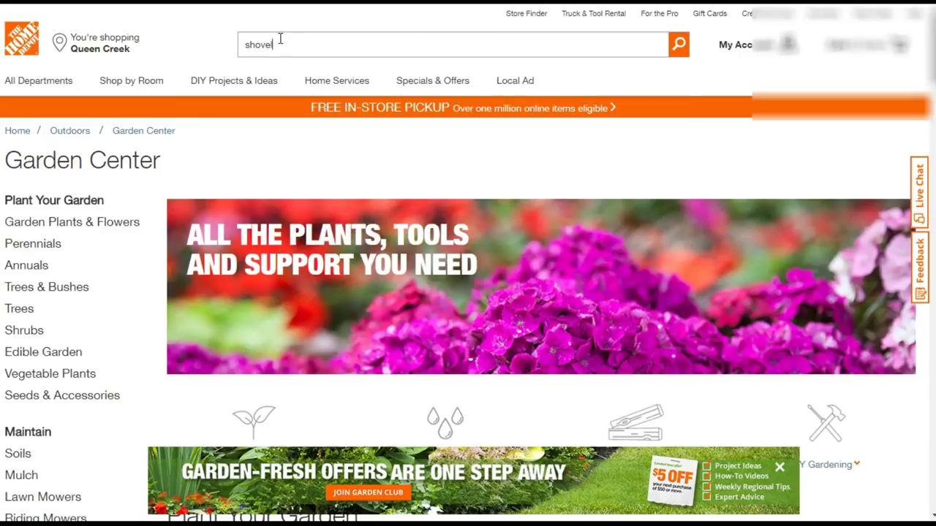
key(Return)
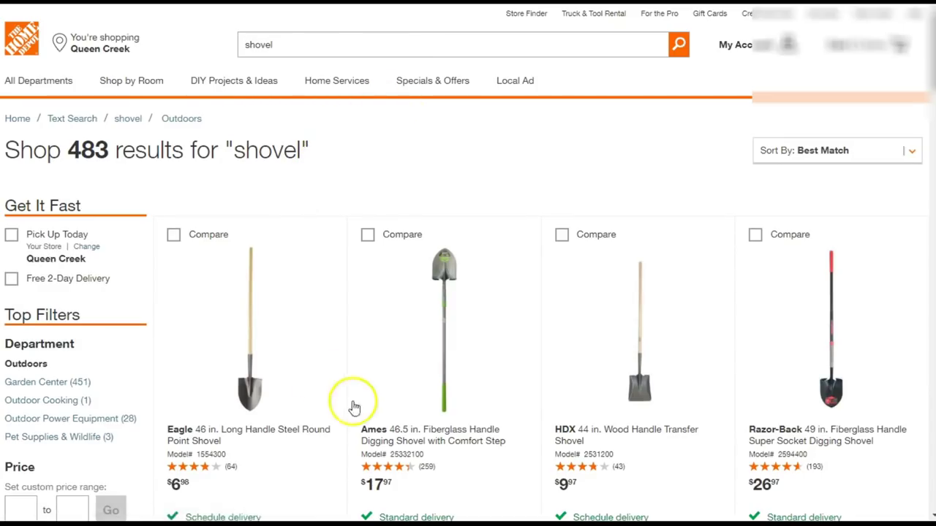
scroll(264, 439, down, 2)
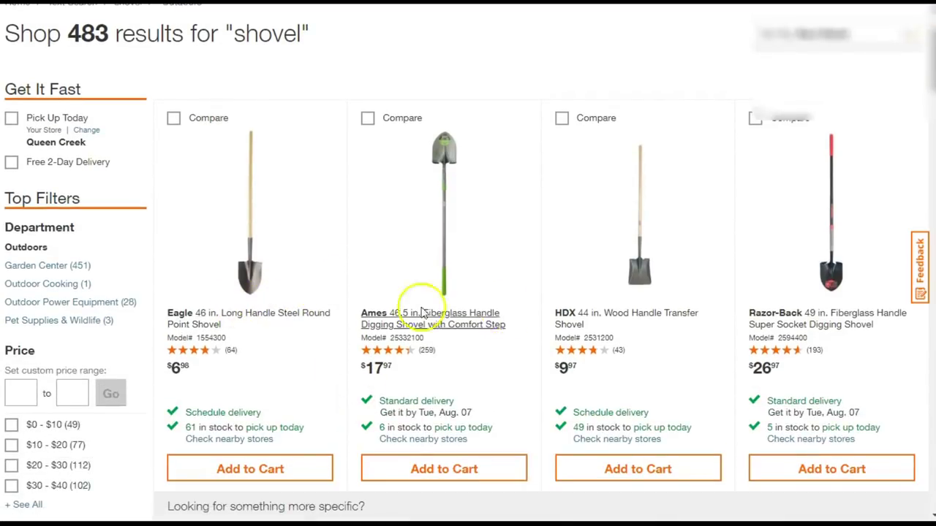
click(493, 324)
Copy the Ames shovel's page address, switch to ArbitrageSuite and submit it as the product URL for a new product.
key(ctrl+l)
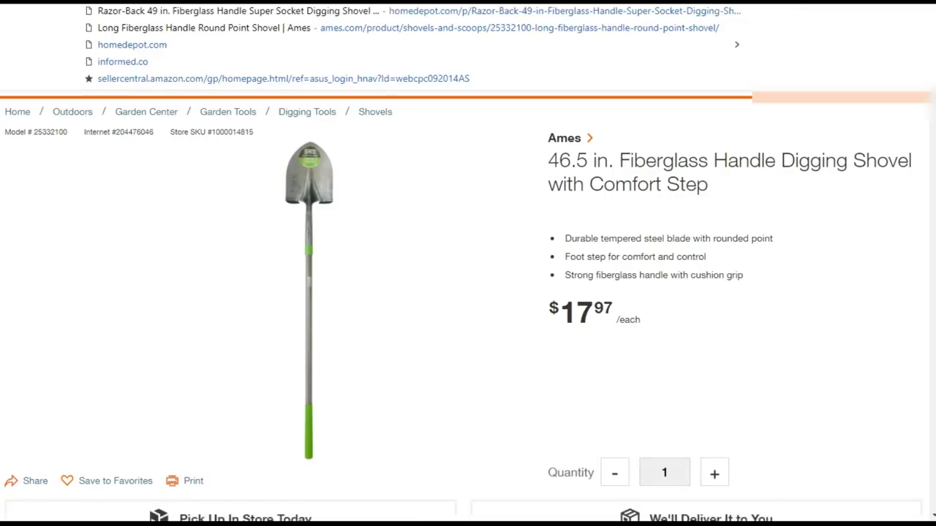
key(alt+Tab)
click(307, 219)
text(https://www.homedepot.com/p/Ames-46-5-in-Fiberglass-Handle-Digging-Shovel-with-Comfort-Step-25332100/204476046)
click(848, 268)
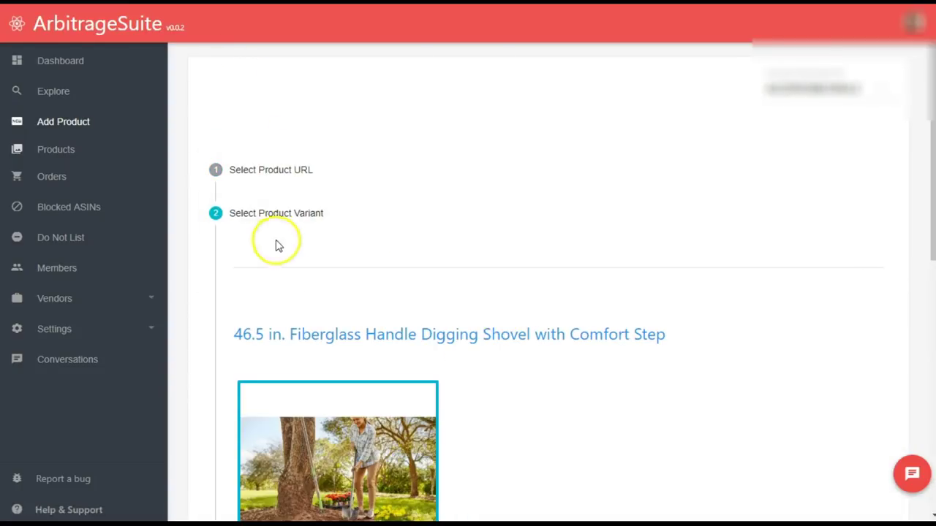
Check the shovel variant's price, shipping and handling details against its Home Depot product page.
scroll(372, 314, down, 3)
scroll(372, 322, down, 1)
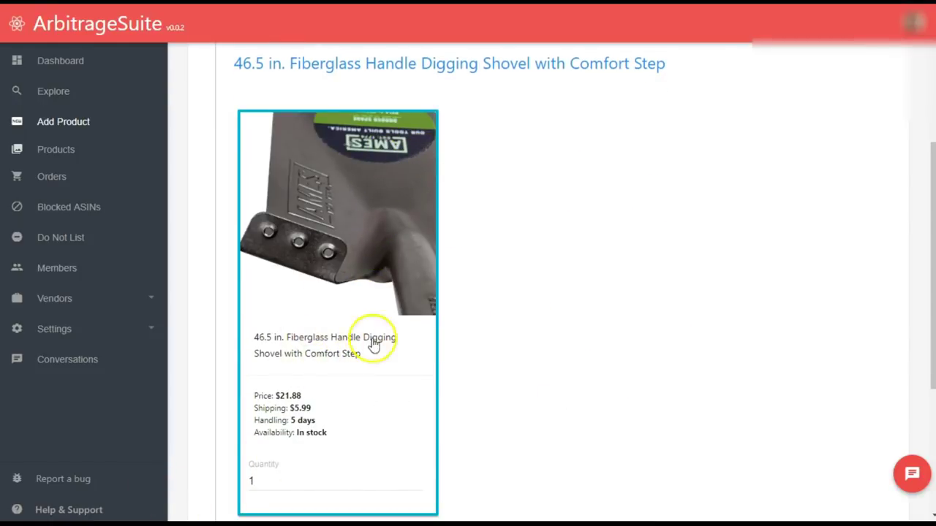
click(382, 253)
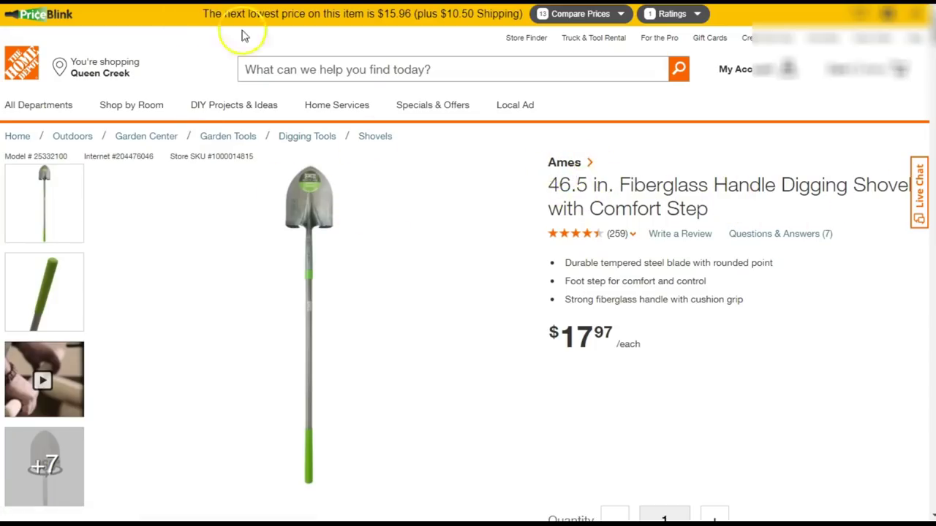
key(ctrl+w)
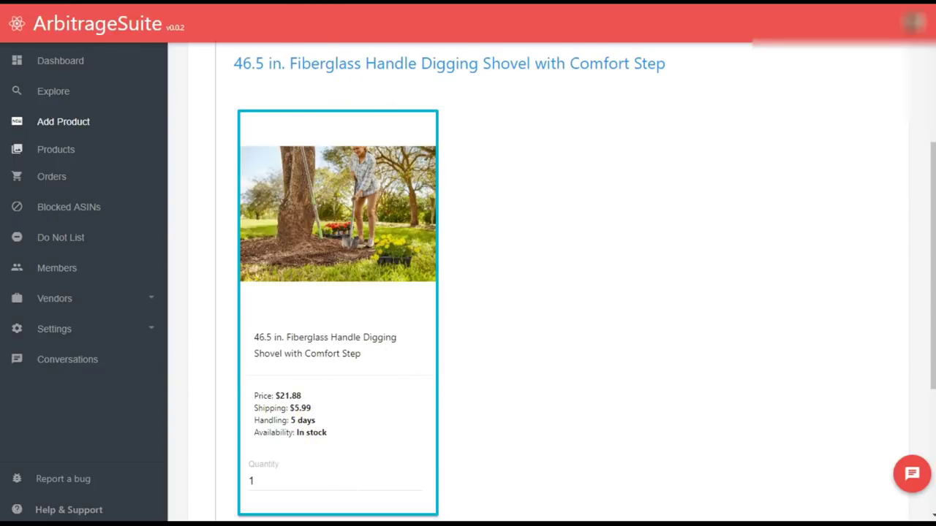
key(ctrl+Tab)
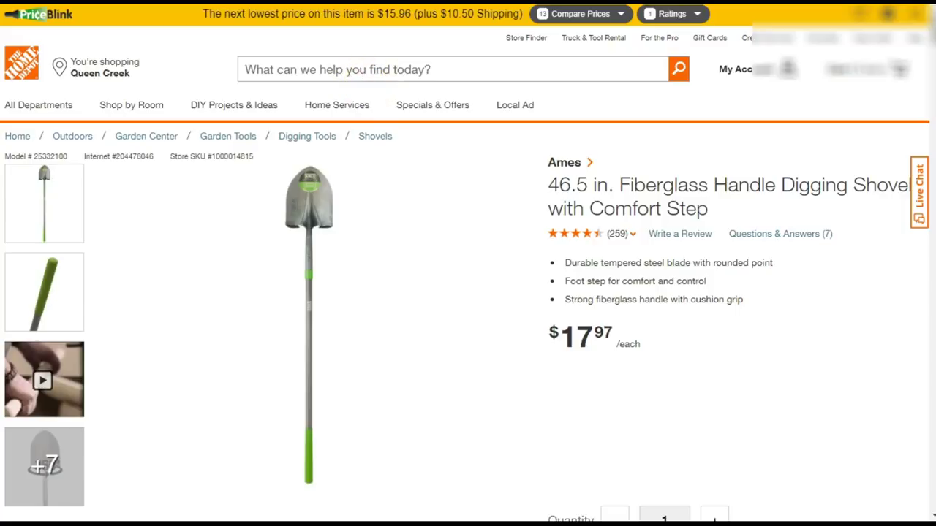
key(ctrl+shift+Tab)
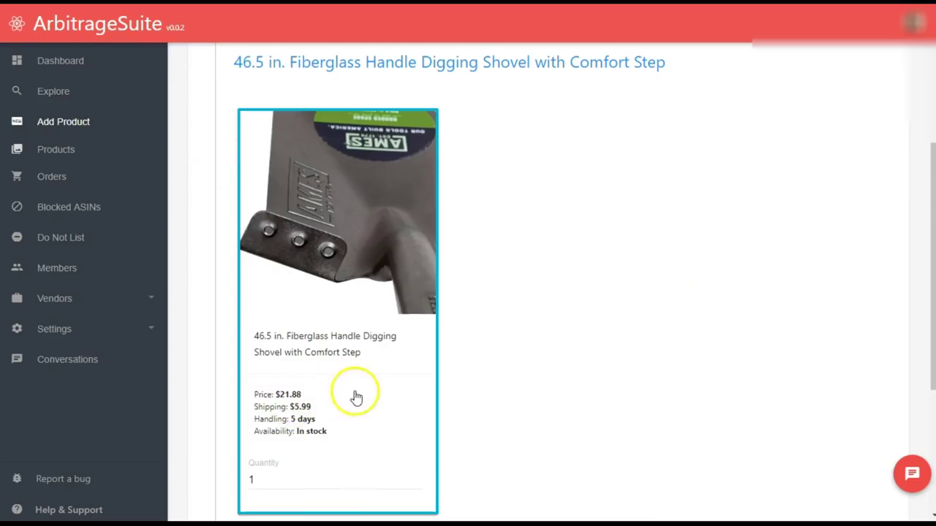
Set the shovel variant's quantity to 2 and continue to the product review.
scroll(353, 141, down, 1)
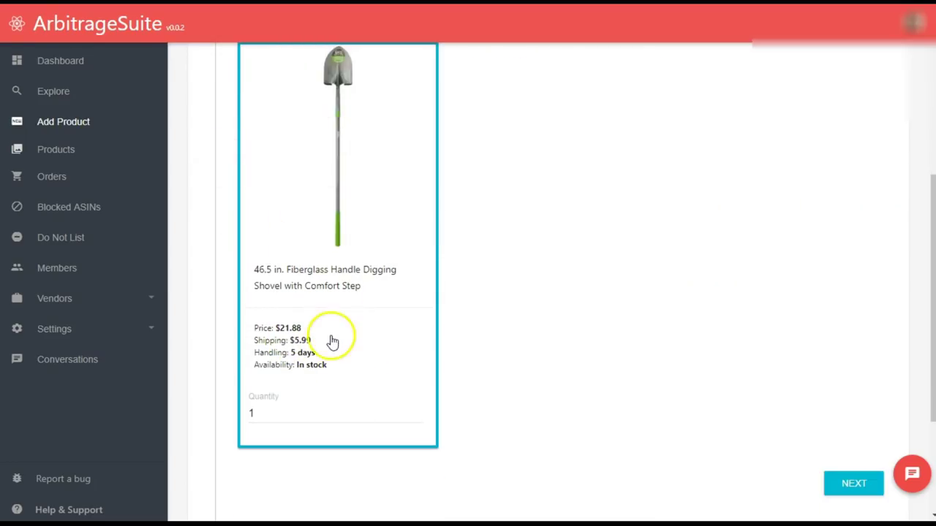
scroll(380, 366, down, 1)
scroll(555, 329, down, 2)
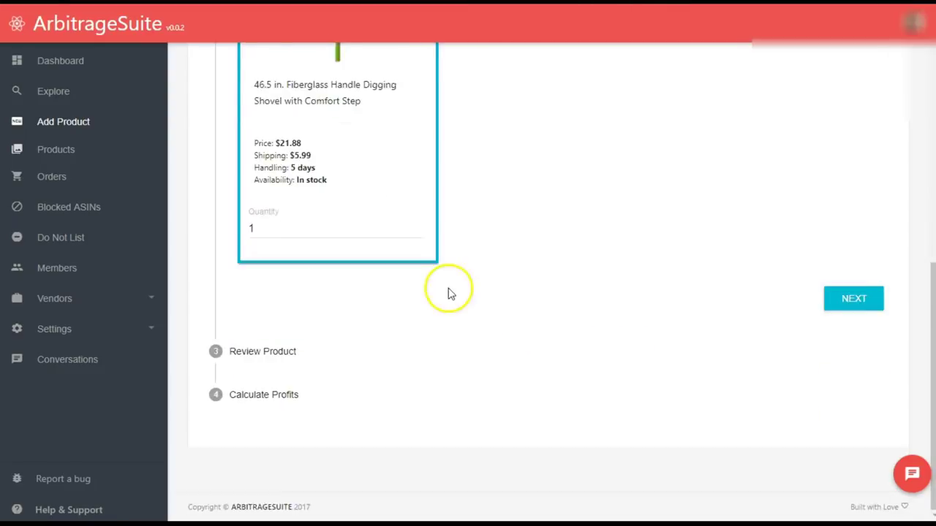
scroll(453, 292, up, 5)
scroll(454, 300, down, 5)
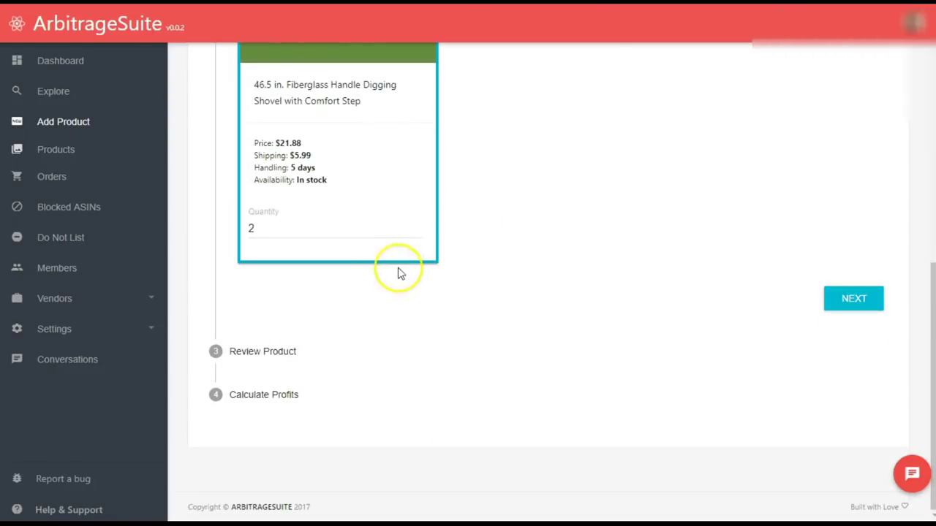
click(855, 299)
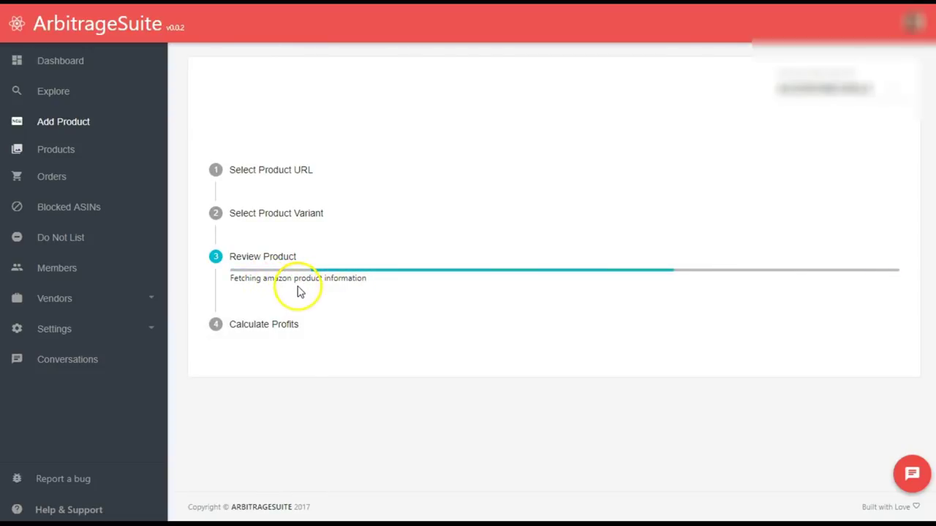
Compare the matched Amazon and Homedepot shovel details and offers, and open the Amazon listing for ASIN B017JBUVVA.
scroll(544, 355, down, 4)
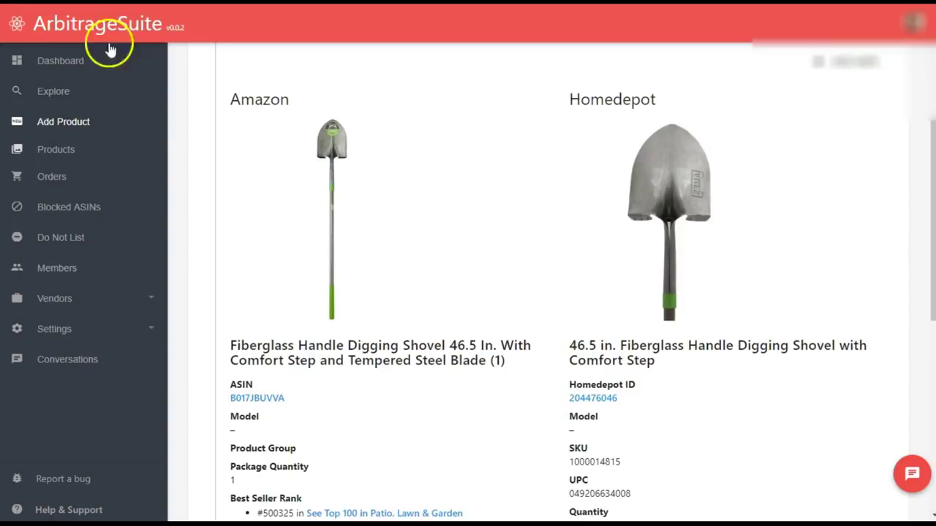
scroll(346, 282, down, 5)
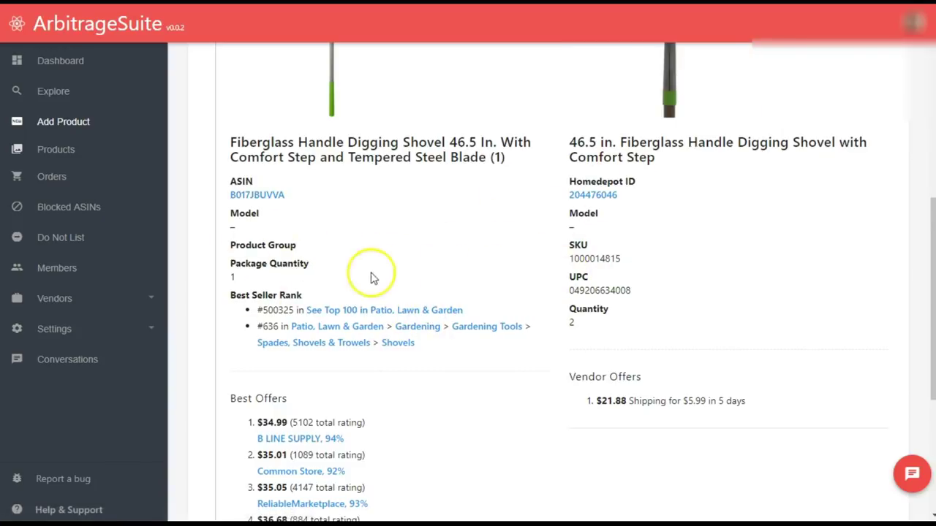
scroll(460, 322, down, 1)
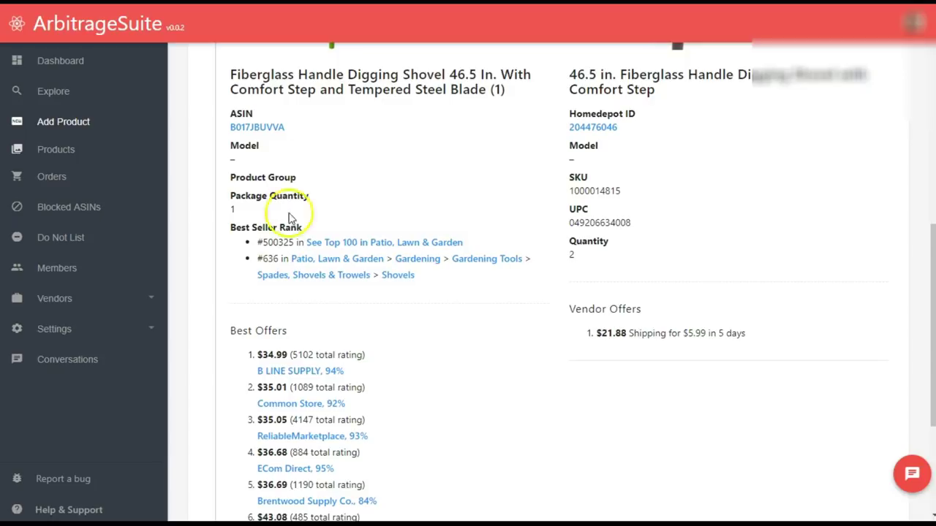
click(257, 128)
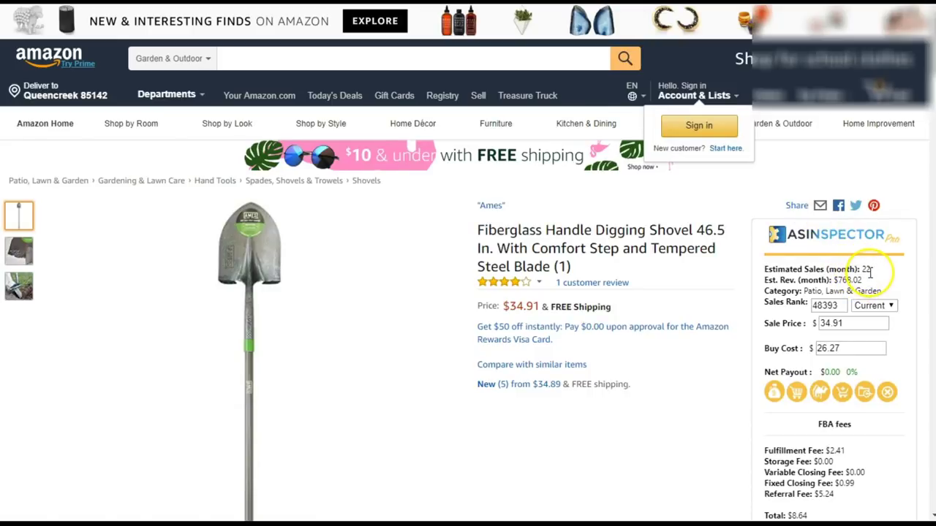
Examine the shovel's price history, fees and Best Sellers Rank on Amazon alongside the product review in ArbitrageSuite.
scroll(554, 385, down, 10)
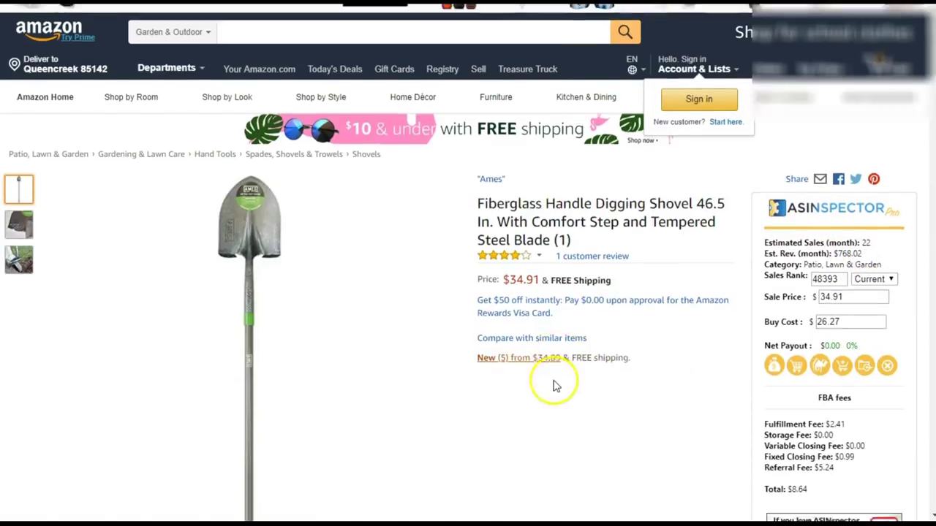
scroll(189, 216, up, 2)
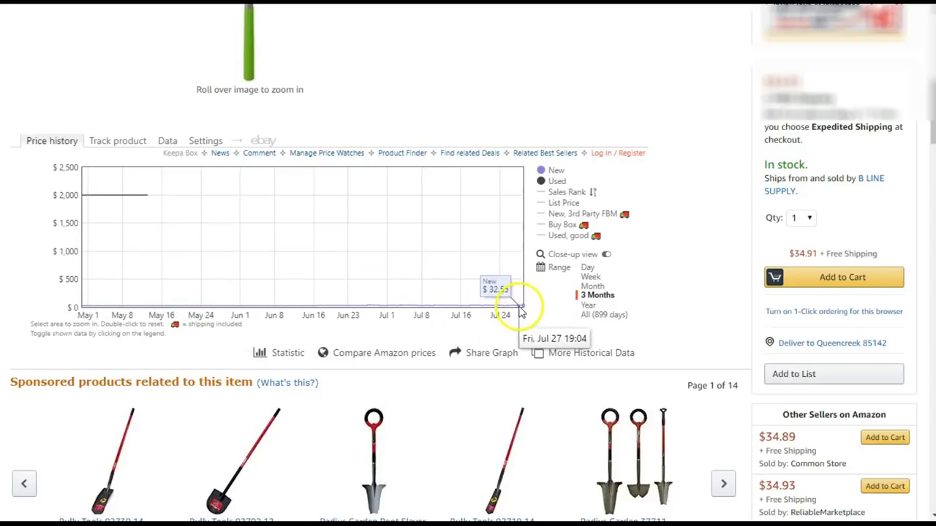
scroll(330, 331, up, 5)
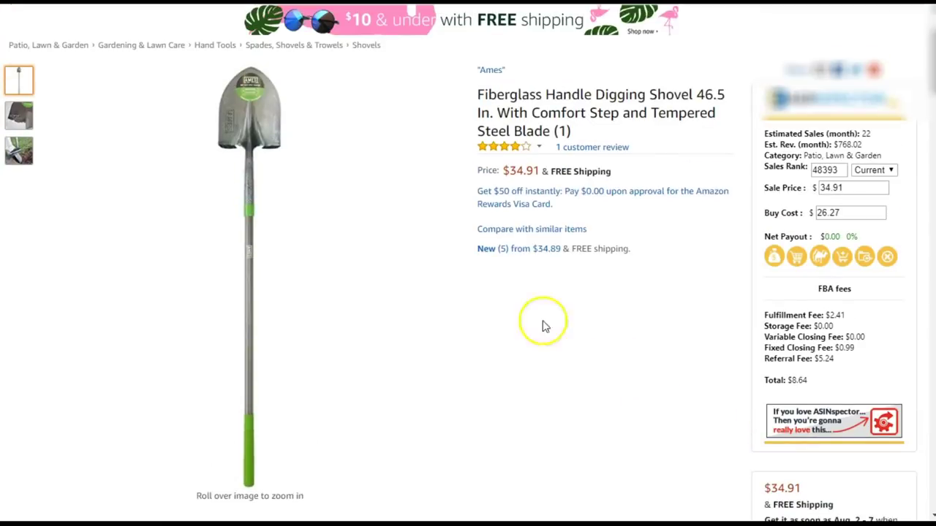
scroll(617, 453, down, 20)
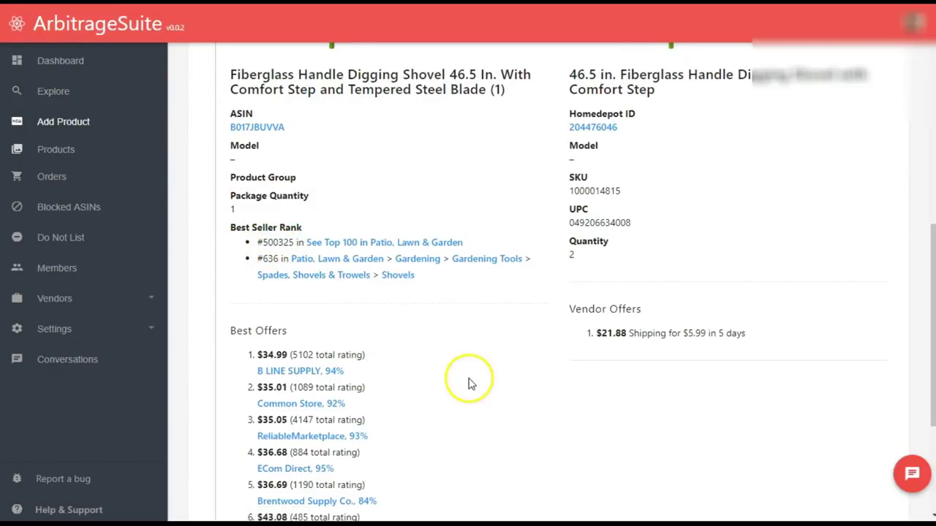
scroll(466, 380, down, 2)
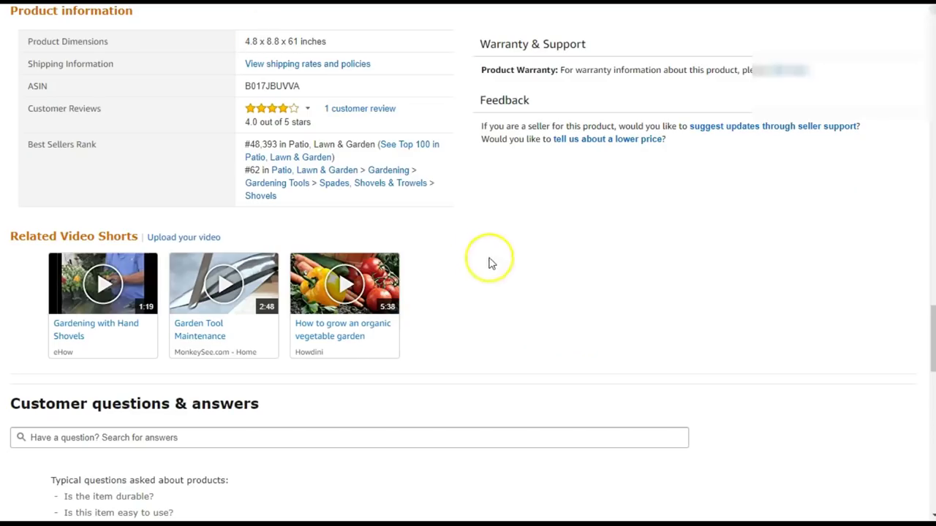
scroll(556, 329, up, 15)
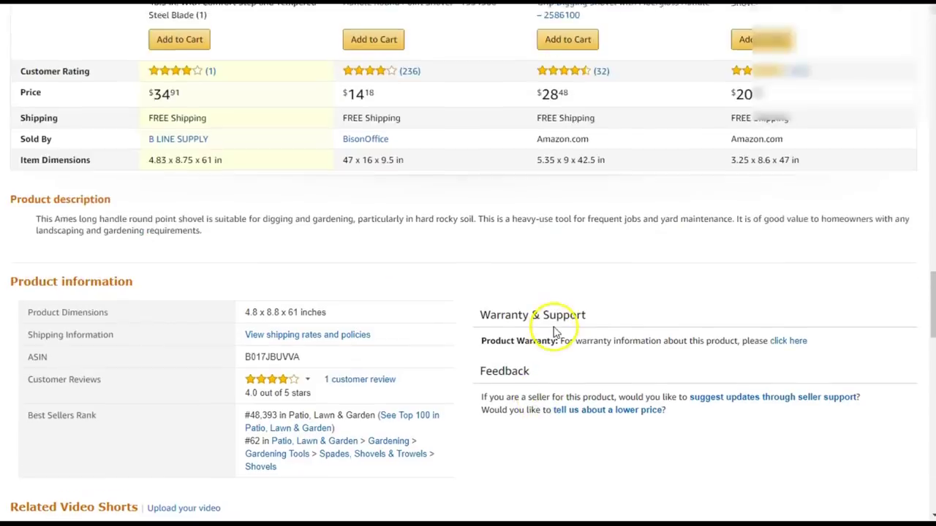
Open the shovel's new-condition offers on Amazon and compare the sellers' prices with the best offers listed in ArbitrageSuite.
scroll(799, 296, up, 8)
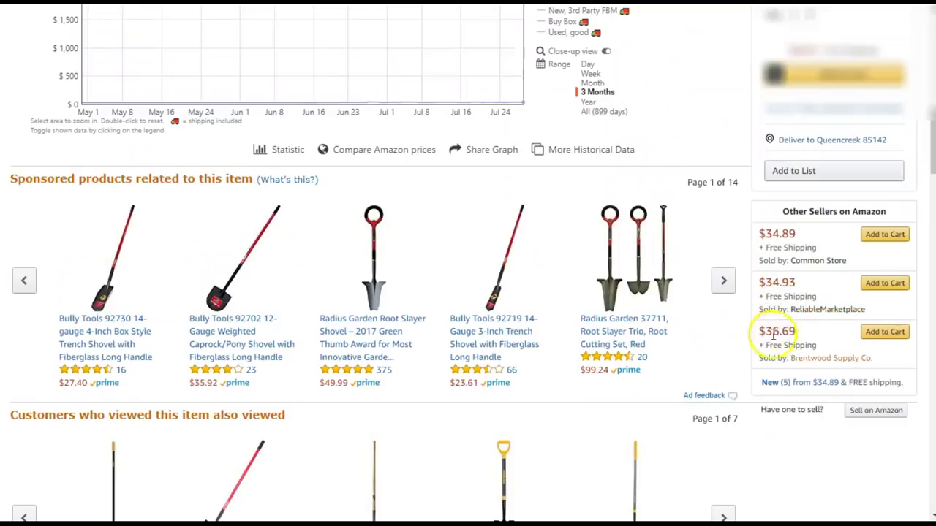
click(797, 387)
scroll(414, 330, down, 6)
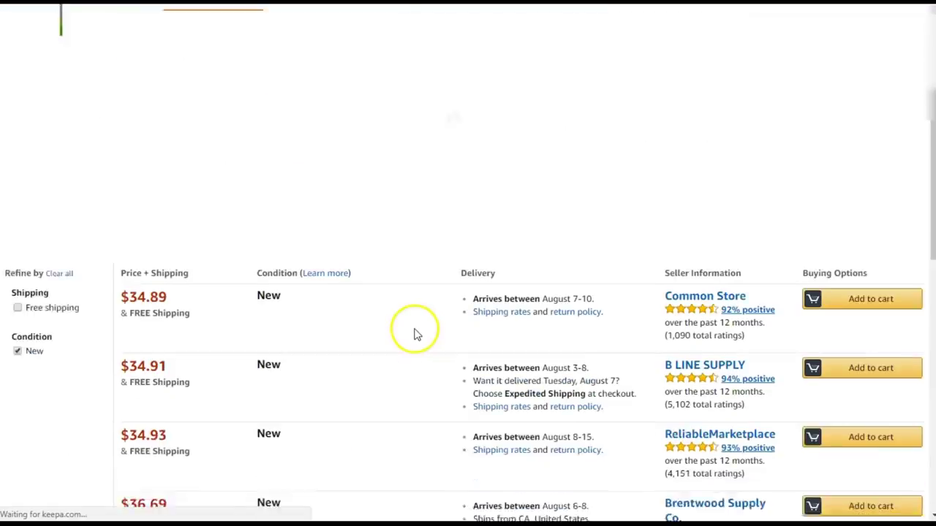
scroll(130, 190, up, 1)
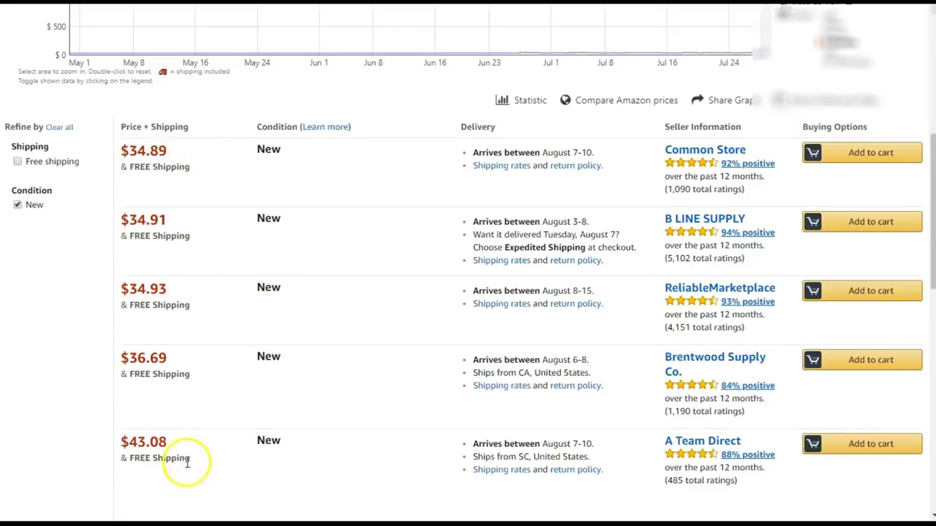
scroll(187, 463, down, 3)
scroll(171, 303, up, 5)
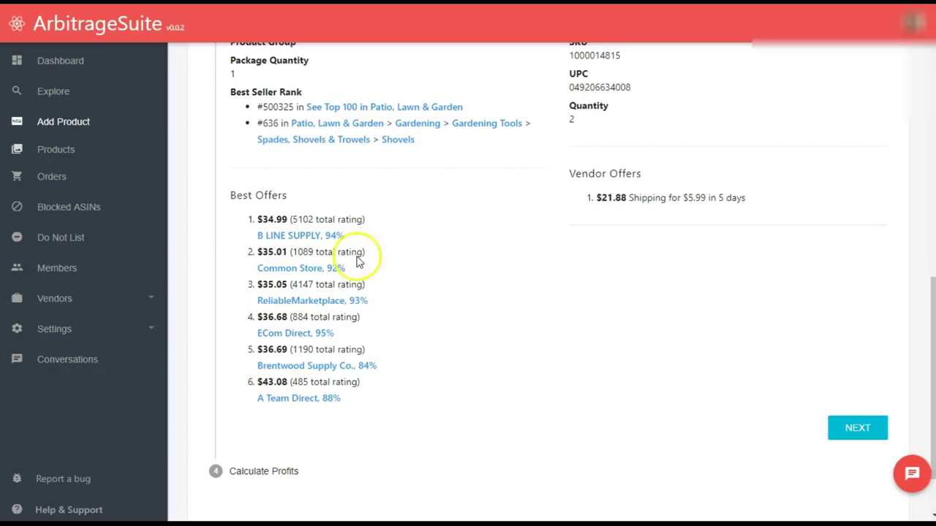
click(325, 236)
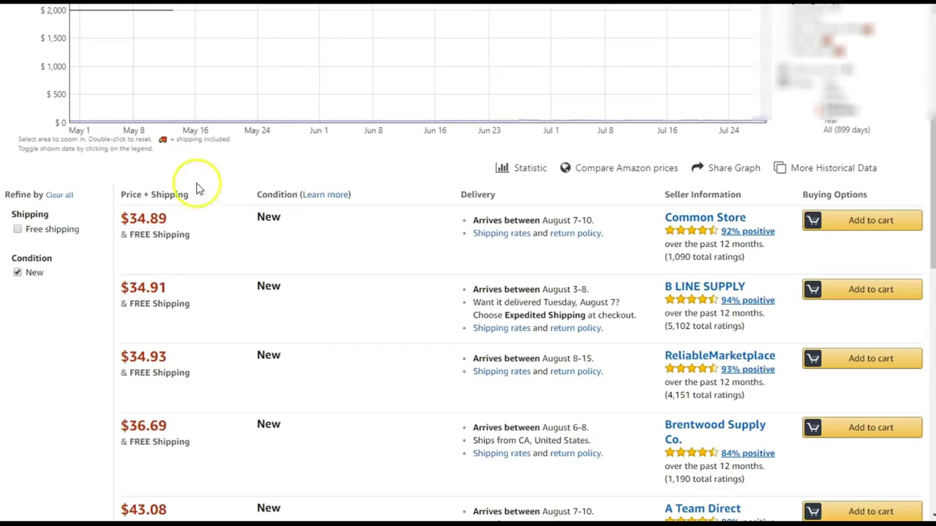
scroll(647, 271, down, 1)
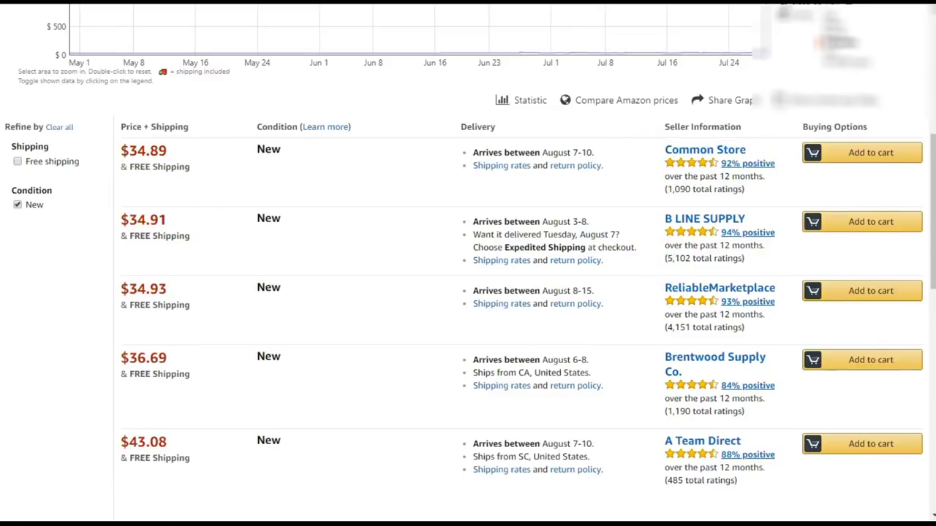
key(ctrl+w)
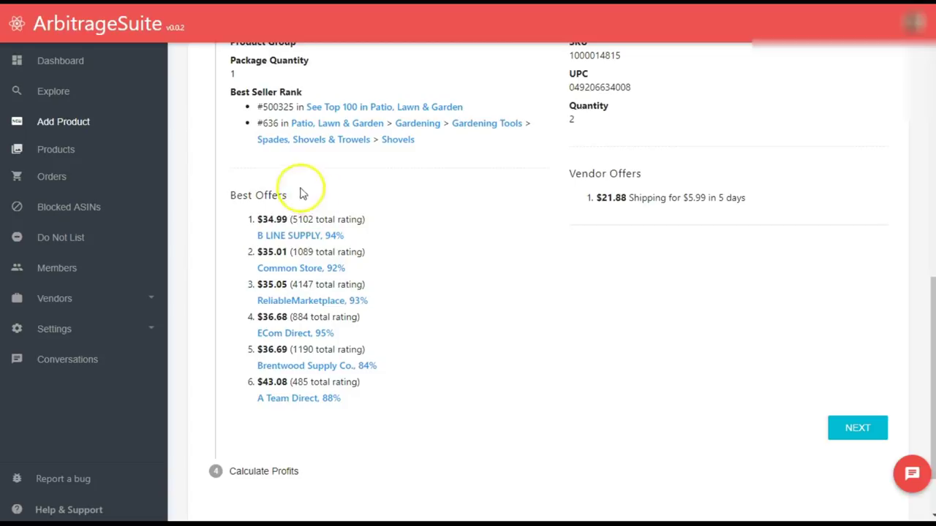
Continue to the profit calculation and examine the cost breakdown, offer position chart and ROI settings for the Maintain offer position strategy.
click(862, 430)
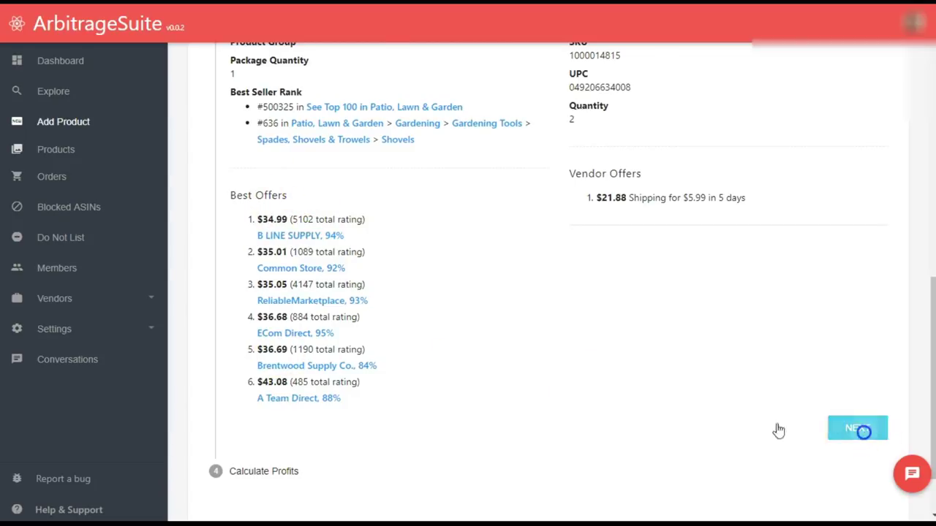
scroll(512, 351, down, 3)
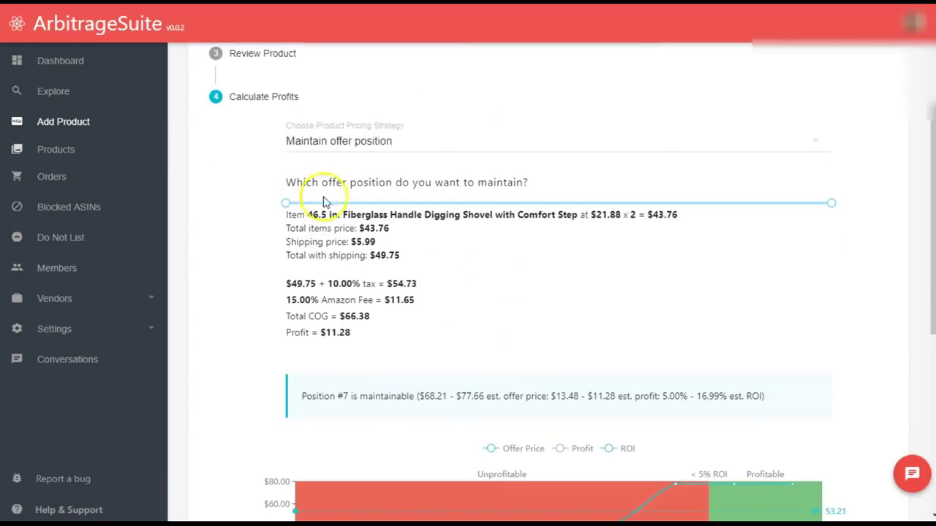
scroll(376, 260, down, 3)
mouse_move(666, 355)
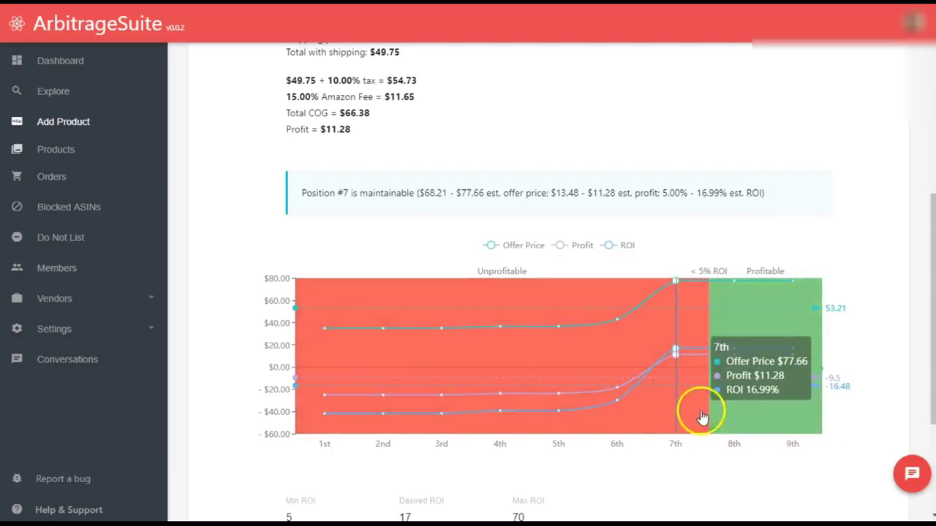
scroll(702, 412, down, 2)
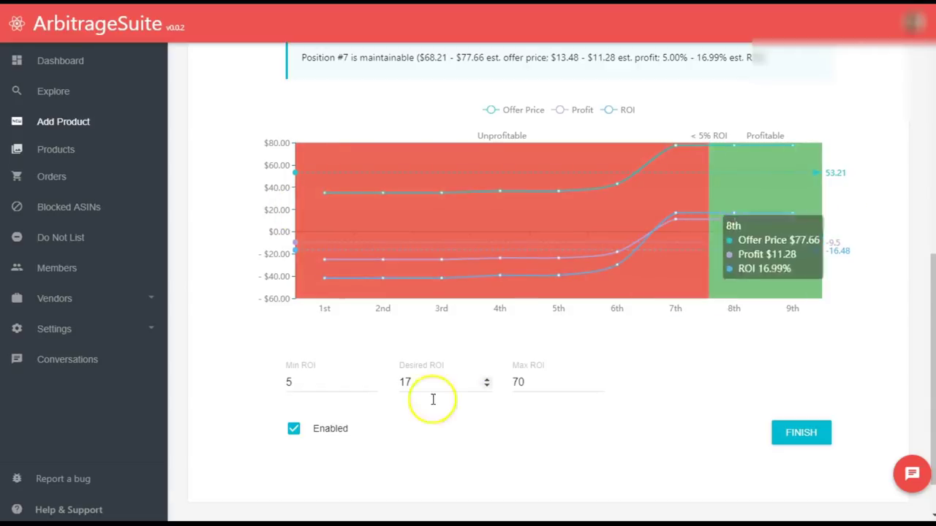
scroll(299, 386, up, 2)
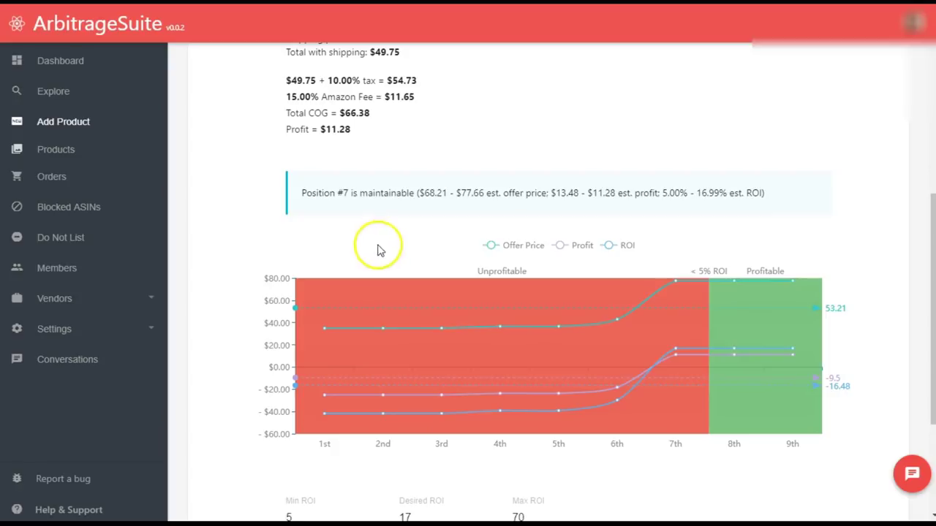
scroll(328, 243, up, 2)
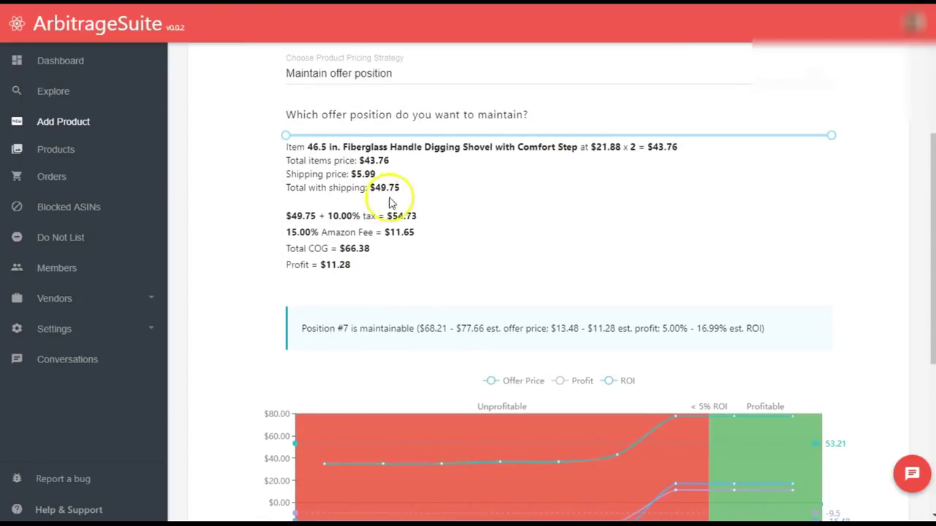
scroll(331, 329, up, 2)
Compare the sellers' offer prices on Amazon with the profit and ROI at each offer position in ArbitrageSuite.
scroll(299, 318, down, 3)
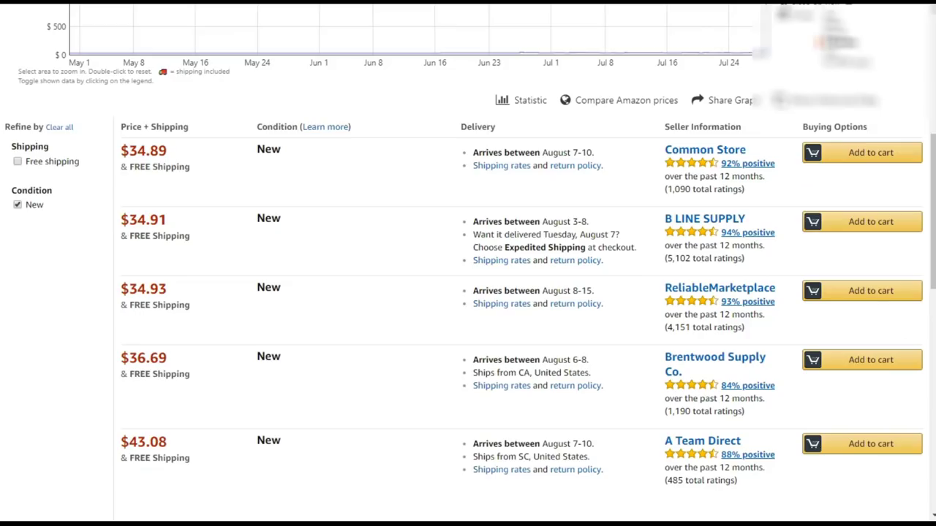
scroll(246, 217, down, 2)
scroll(220, 220, up, 1)
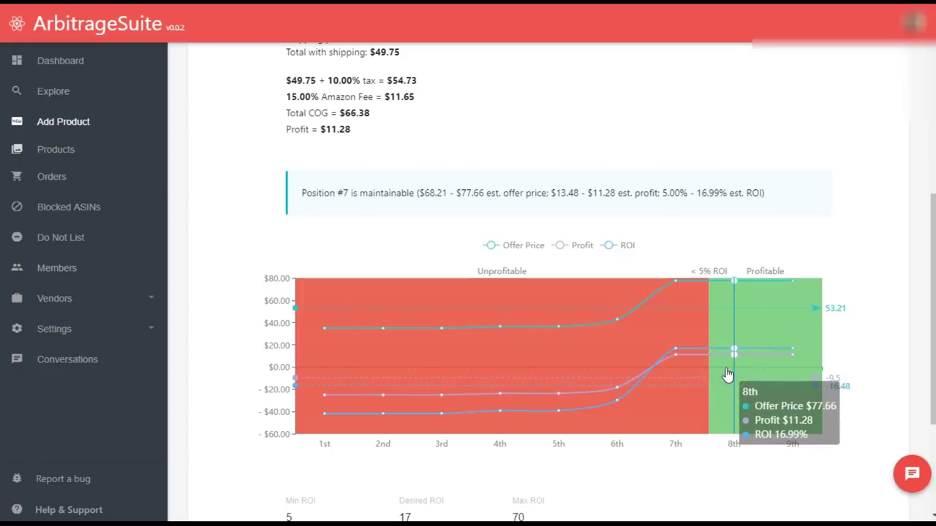
scroll(729, 376, up, 1)
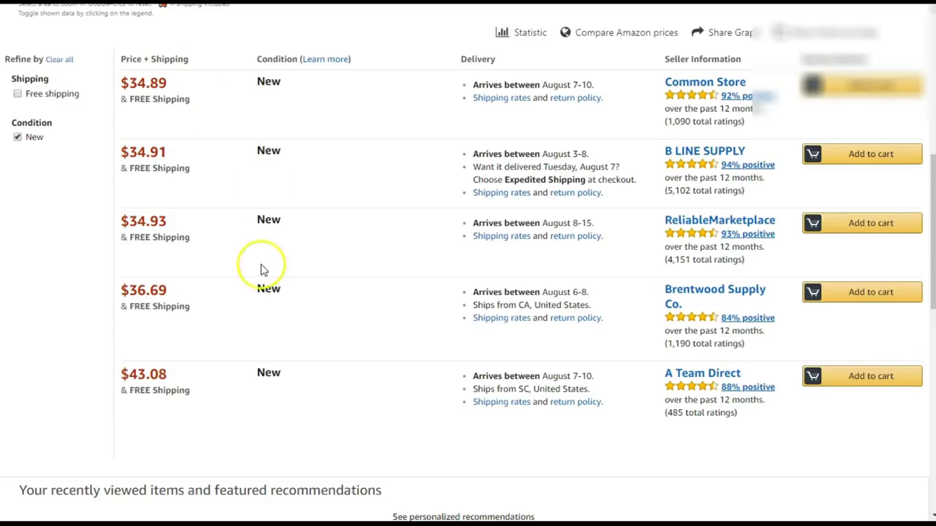
scroll(142, 265, up, 2)
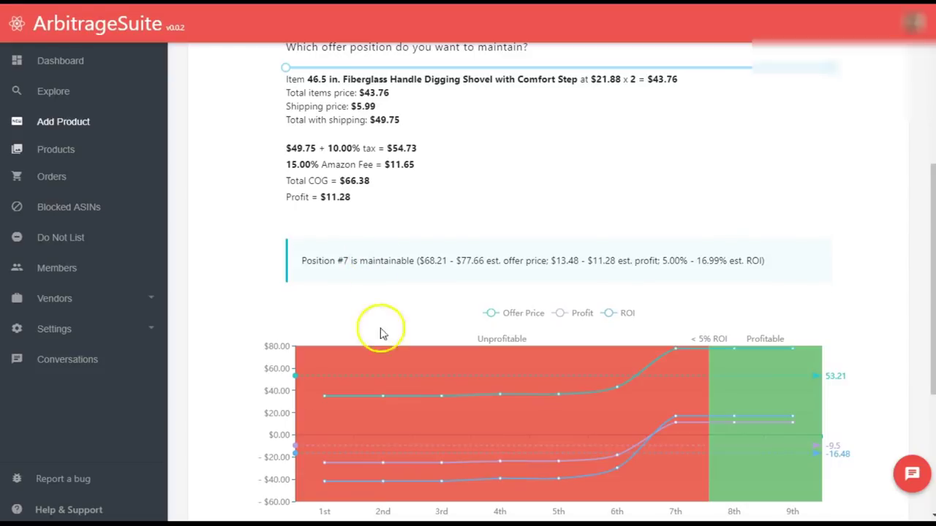
Review the shovel's whole profit calculation again, from the pricing strategy and costs to the ROI limits.
scroll(292, 373, down, 3)
scroll(313, 404, up, 10)
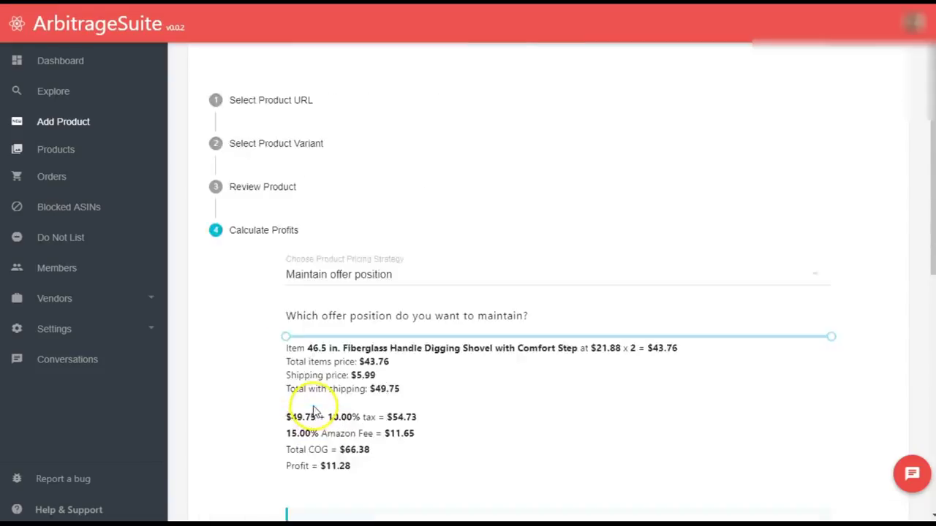
scroll(303, 412, down, 11)
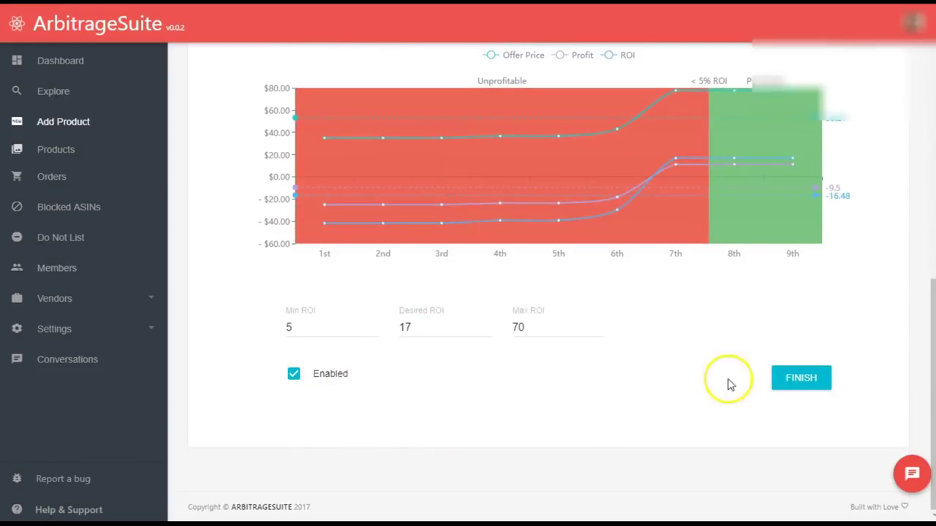
scroll(644, 429, up, 5)
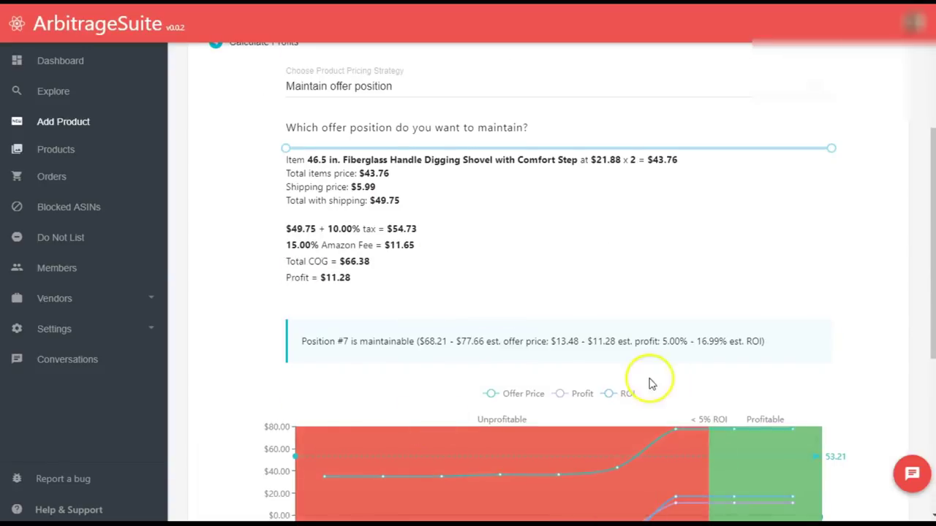
scroll(380, 340, up, 4)
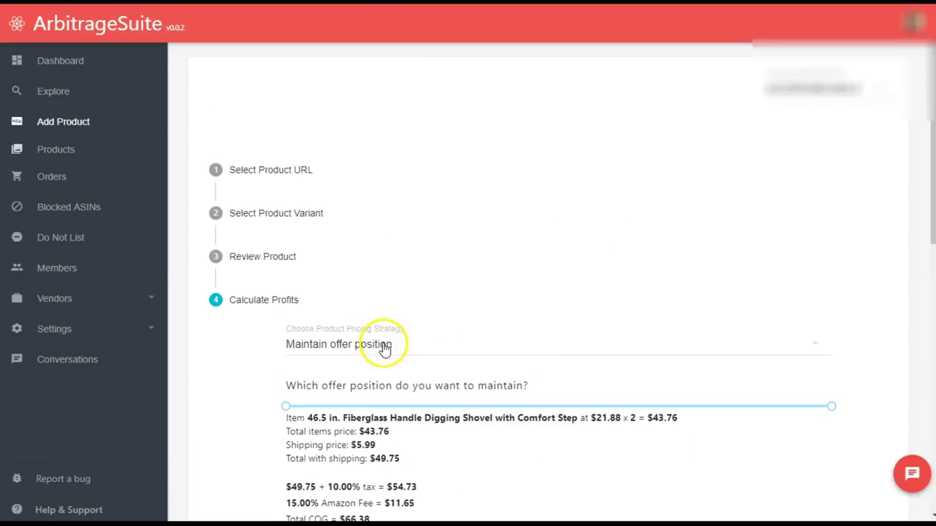
scroll(386, 351, down, 1)
scroll(383, 336, up, 1)
scroll(386, 355, down, 1)
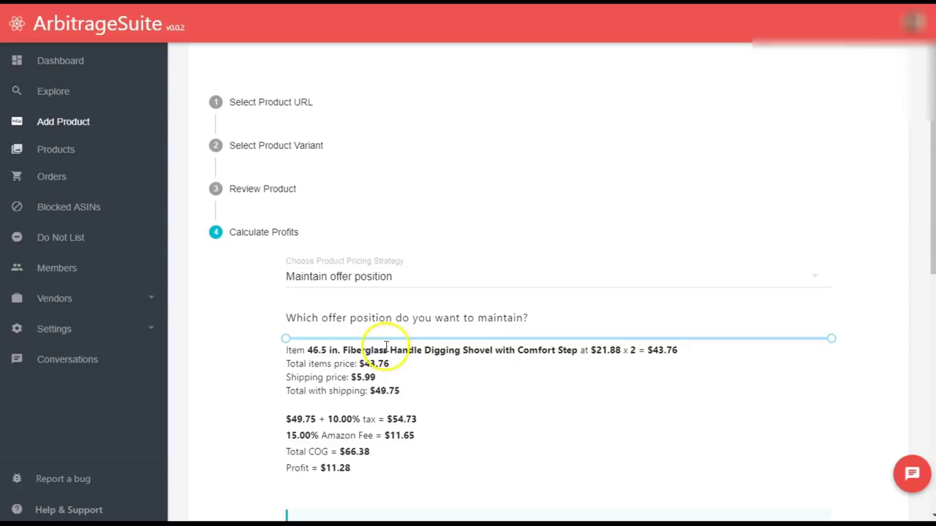
scroll(387, 347, up, 1)
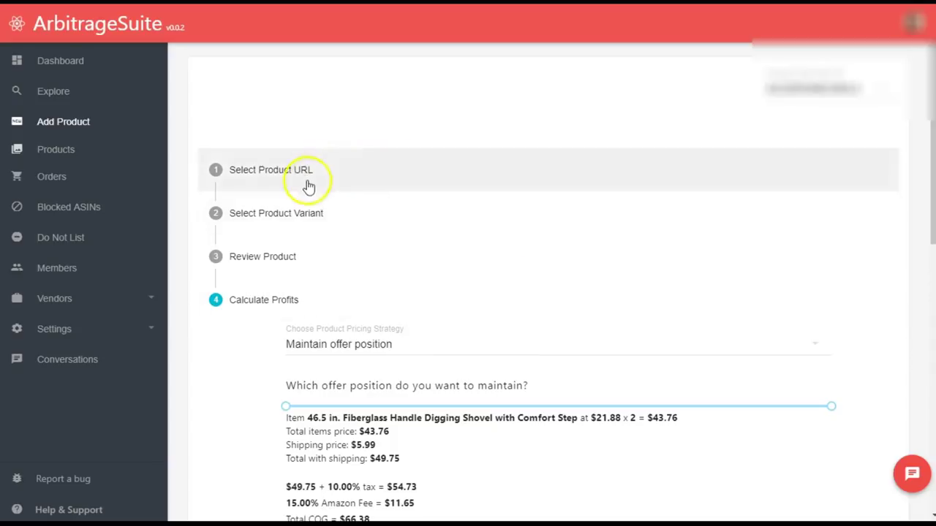
Reopen the product URL selection, and open the Razor-Back 23.5 in. Wood D-Handle Square Point Shovel from Home Depot's shovel listings.
click(307, 180)
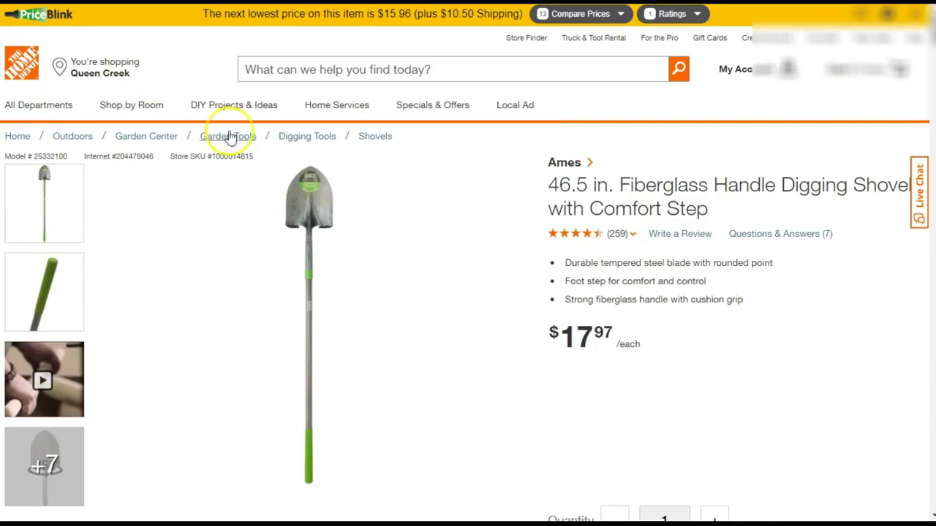
key(alt+Left)
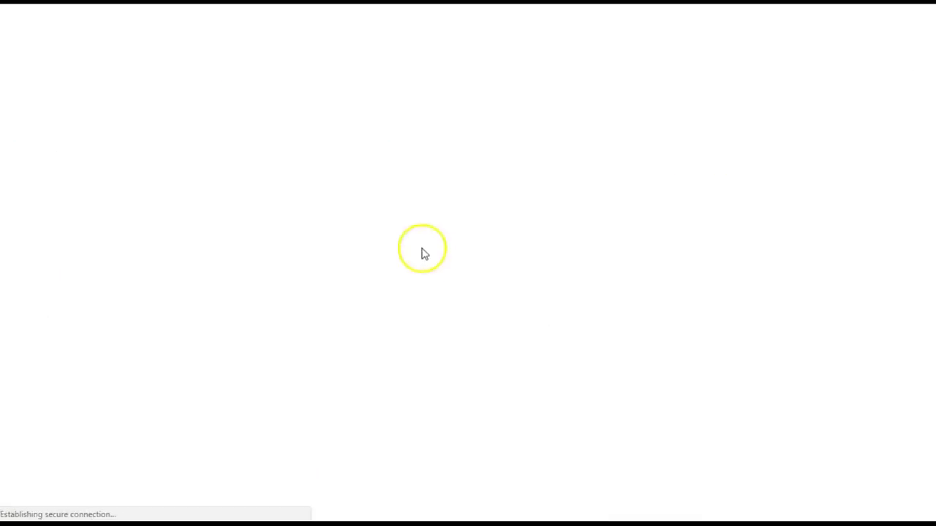
scroll(464, 293, down, 15)
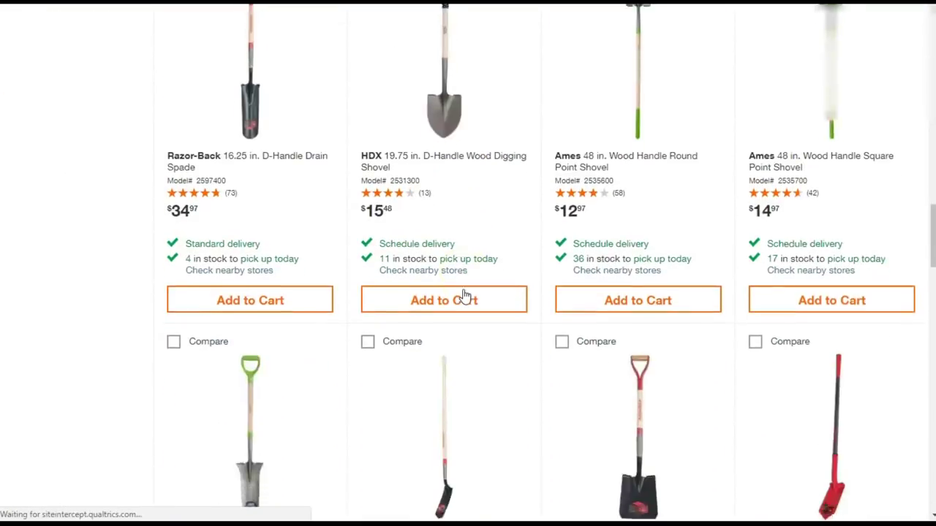
scroll(673, 300, up, 2)
click(658, 333)
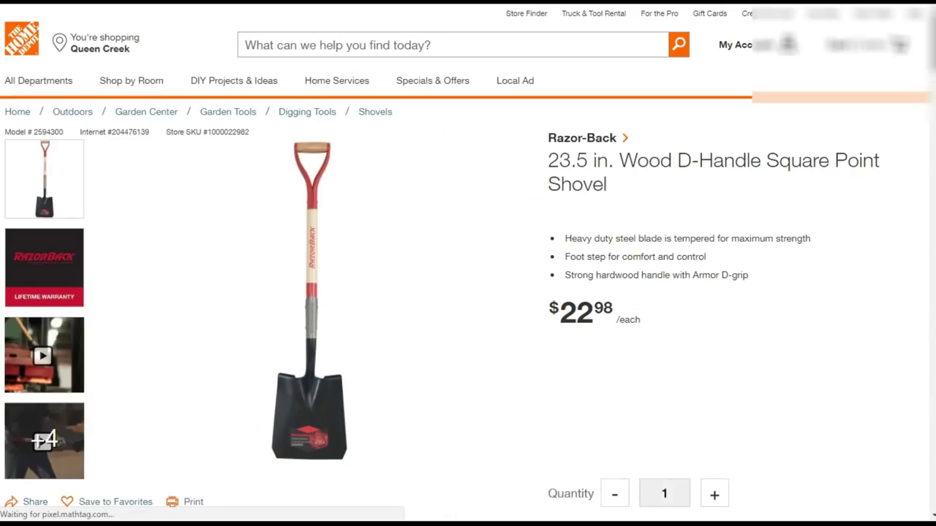
key(ctrl+l)
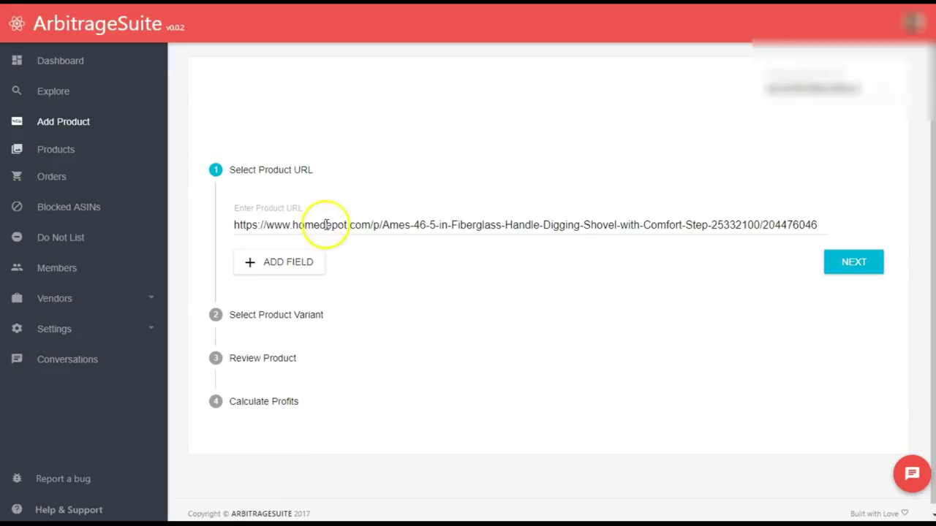
triple_click(327, 224)
text(https://www.homedepot.com/p/Razor-Back-23-5-in-Wood-D-Handle-Square-Point-Shovel-2594300/204476139)
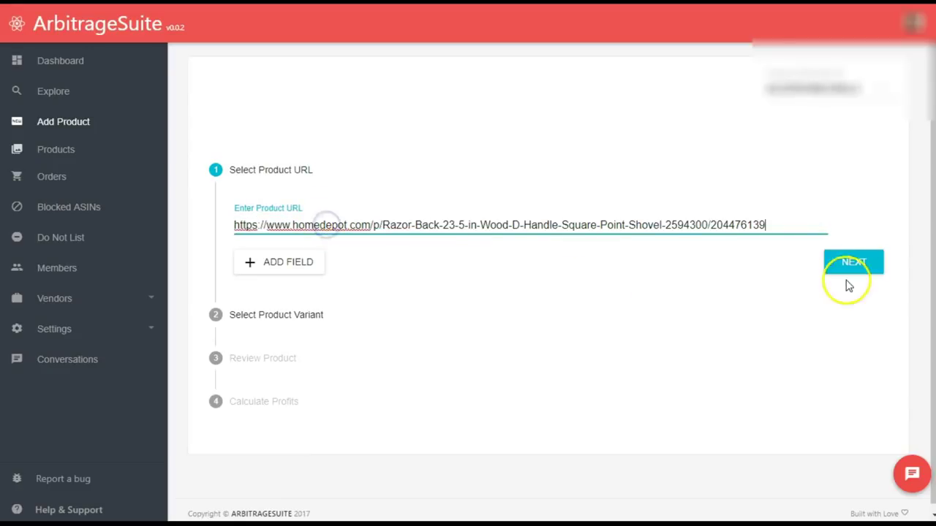
click(848, 265)
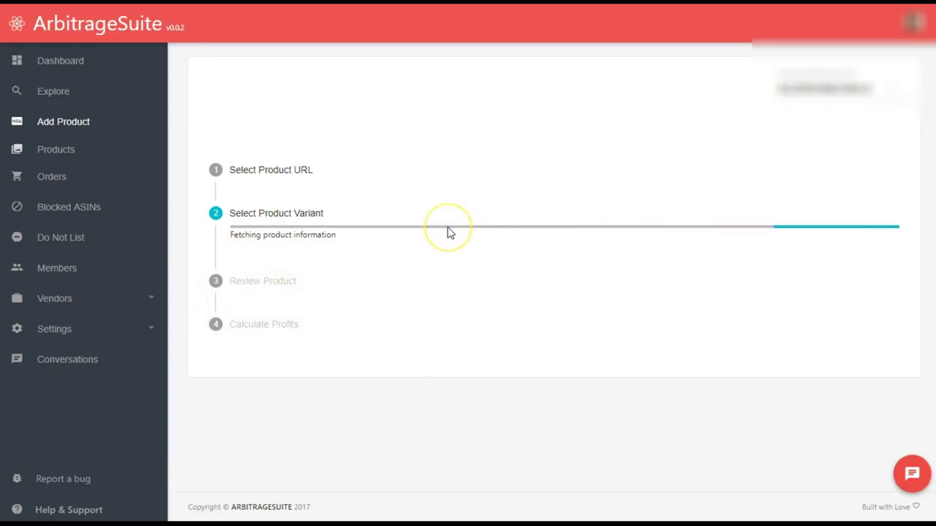
Continue to the product review with a quantity of 1 of the 23.5 in. Wood D-Handle Square Point Shovel variant.
scroll(511, 322, down, 3)
scroll(611, 363, down, 1)
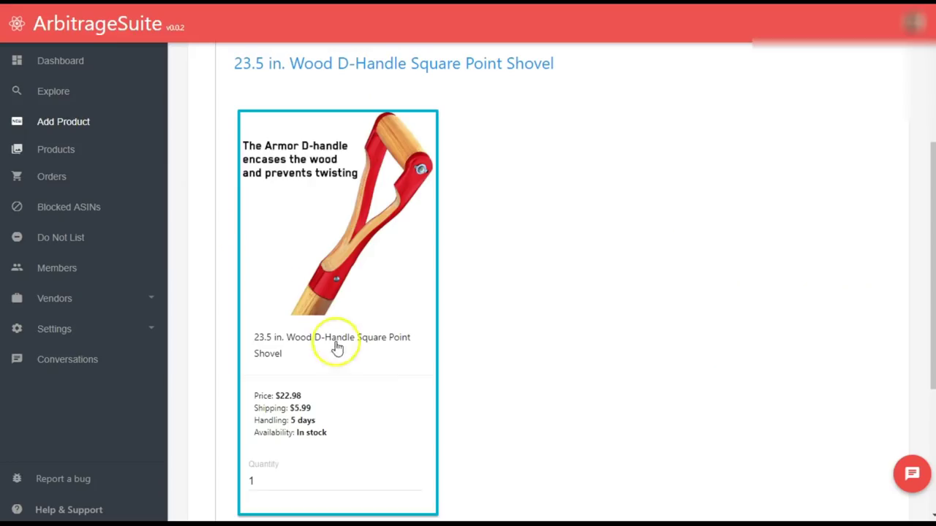
scroll(322, 321, down, 2)
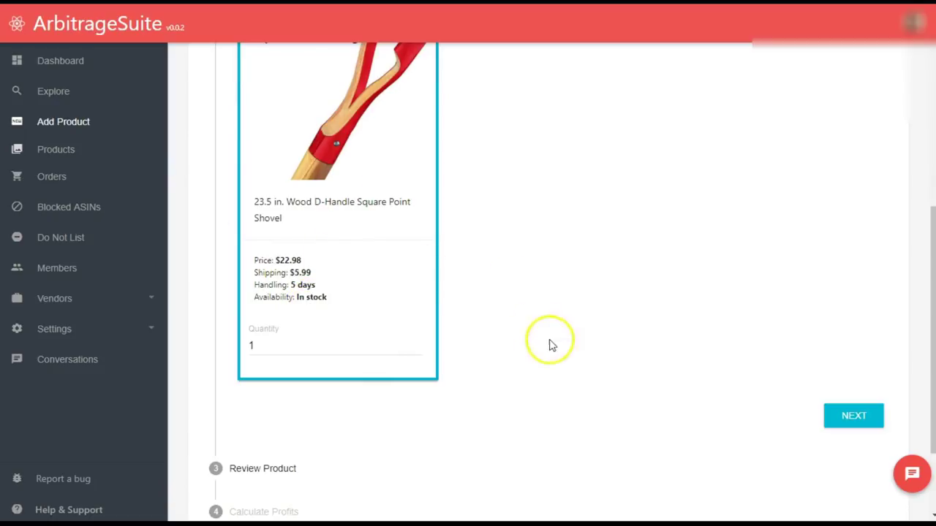
click(863, 418)
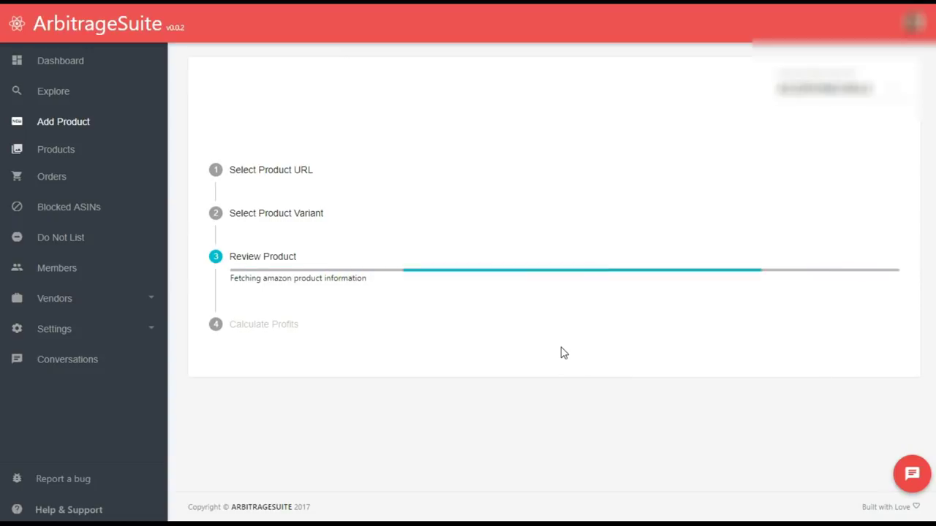
Compare the shovel's Amazon and Home Depot product details, and open the matching Amazon listing B00KVY05AA.
scroll(475, 373, down, 3)
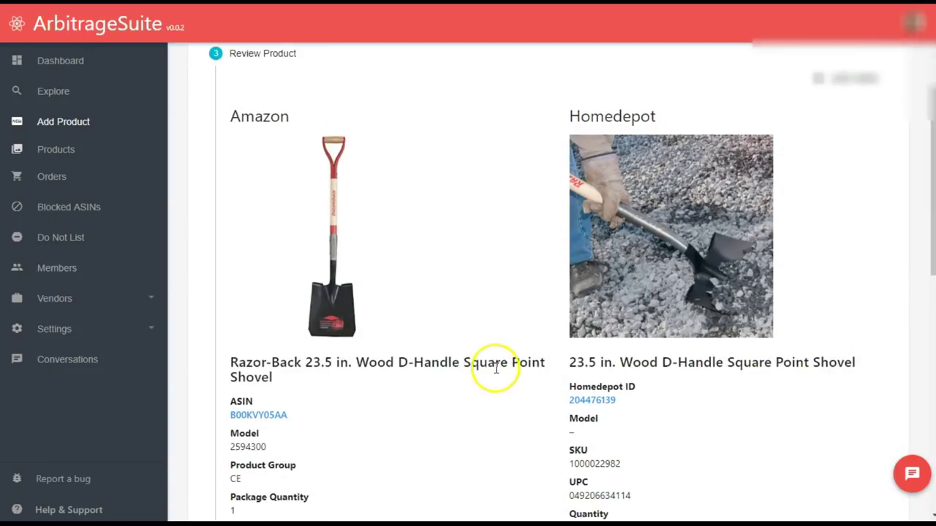
scroll(538, 191, down, 1)
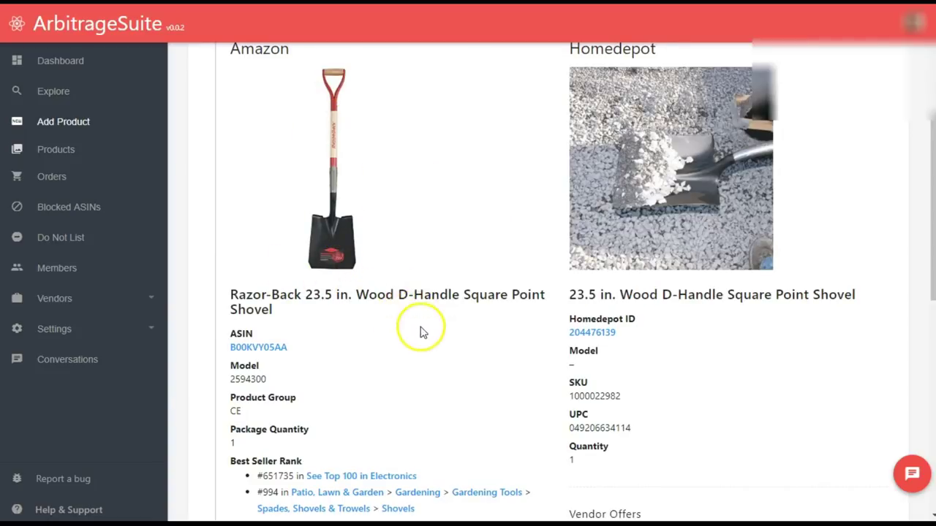
scroll(387, 322, down, 1)
scroll(340, 303, down, 1)
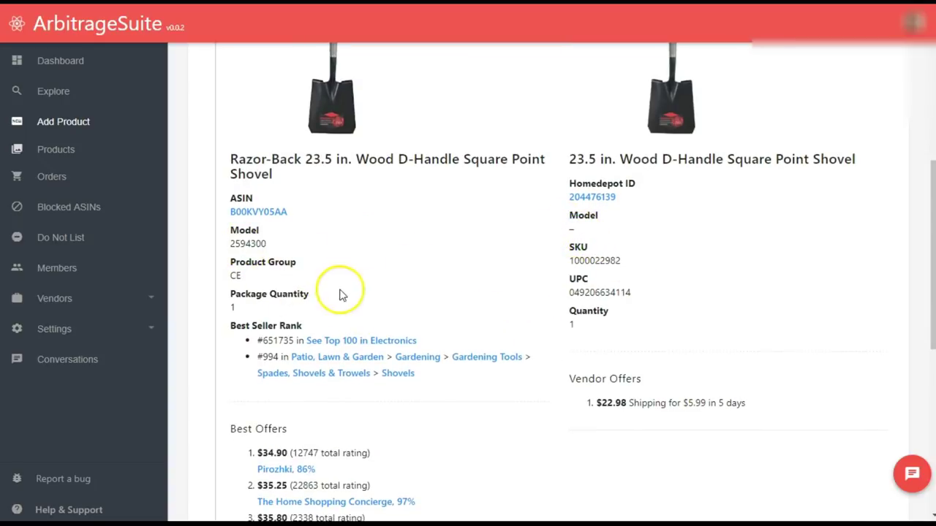
click(270, 212)
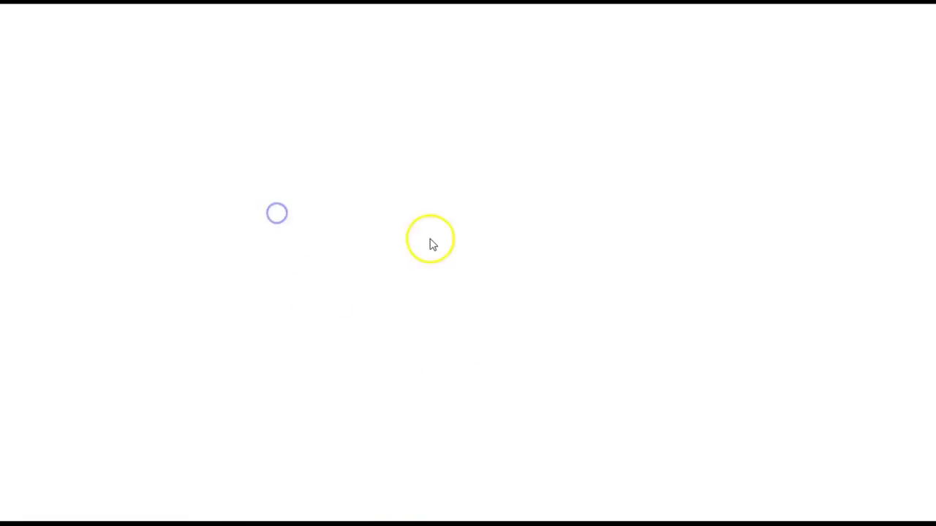
Examine the price history and the Best Sellers Rank on the shovel's Amazon listing.
scroll(468, 299, down, 2)
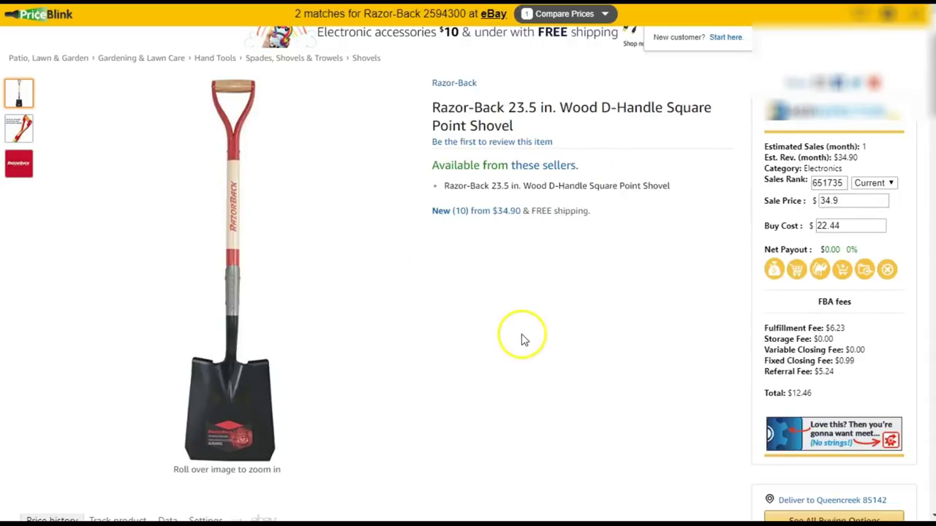
scroll(522, 337, down, 7)
scroll(125, 261, up, 2)
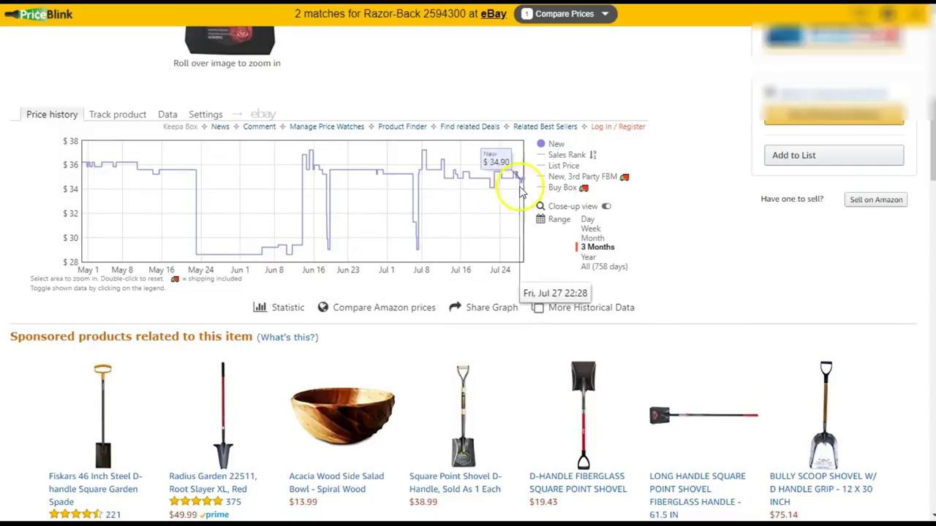
scroll(465, 314, down, 3)
scroll(468, 322, down, 10)
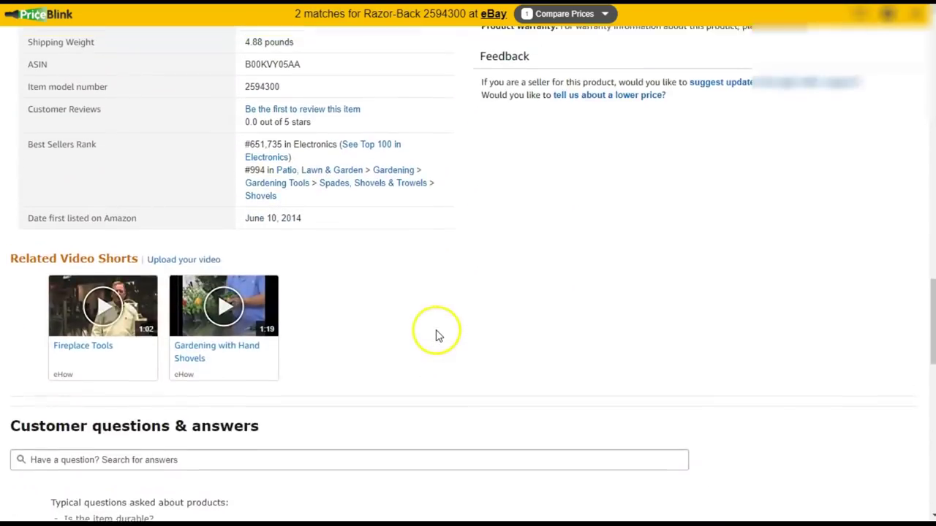
scroll(434, 330, up, 2)
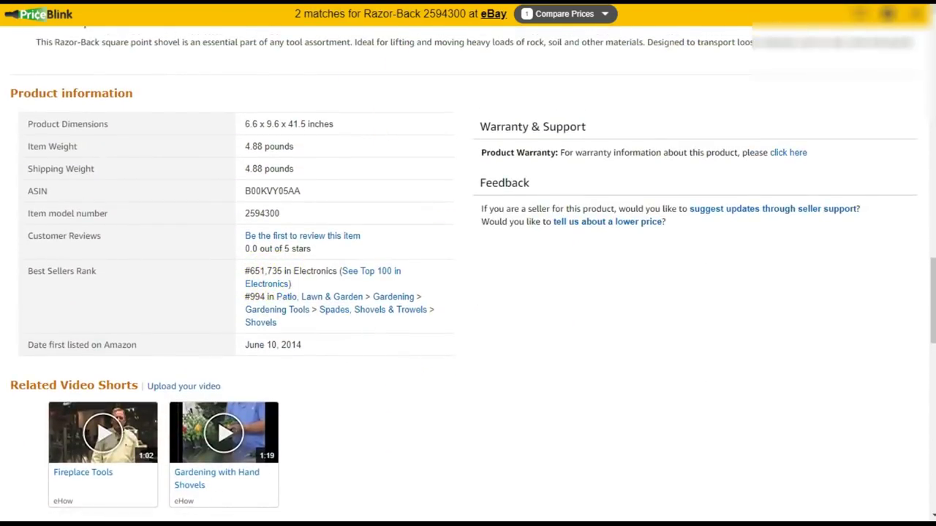
Compare the Amazon best offers and vendor offer in ArbitrageSuite's product review with the shovel's Home Depot page.
key(ctrl+Tab)
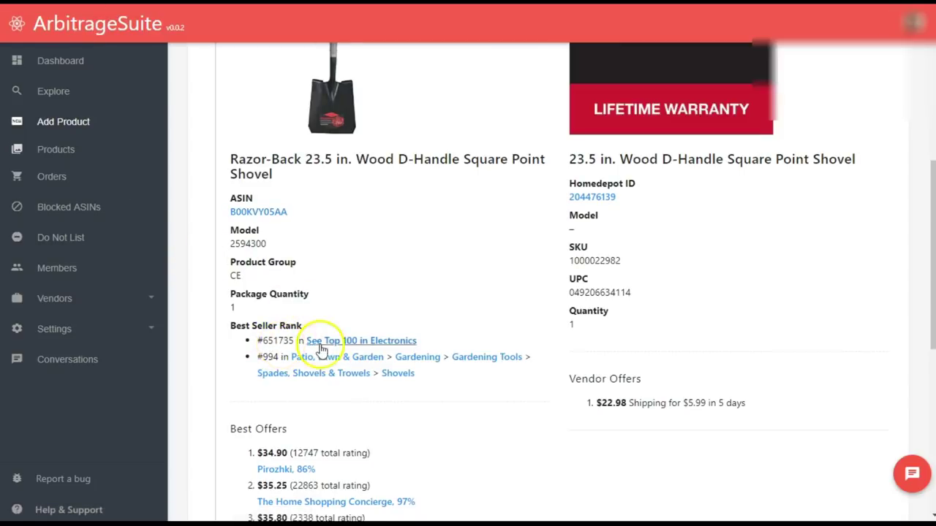
scroll(633, 426, down, 3)
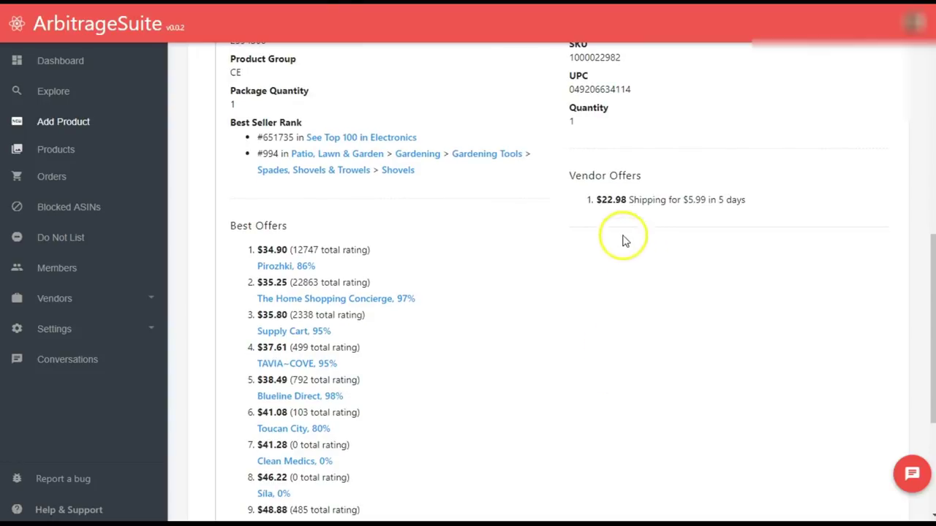
key(ctrl+Tab)
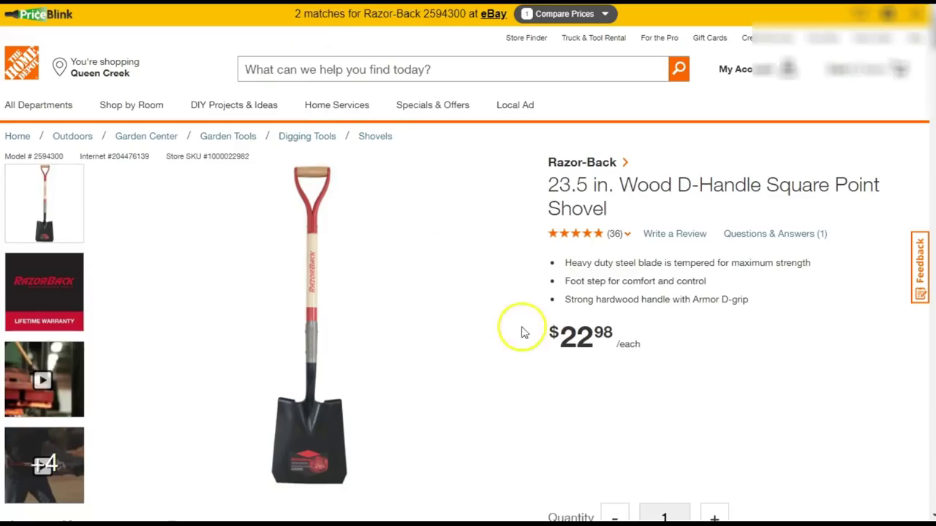
key(ctrl+Tab)
key(ctrl+Tab)
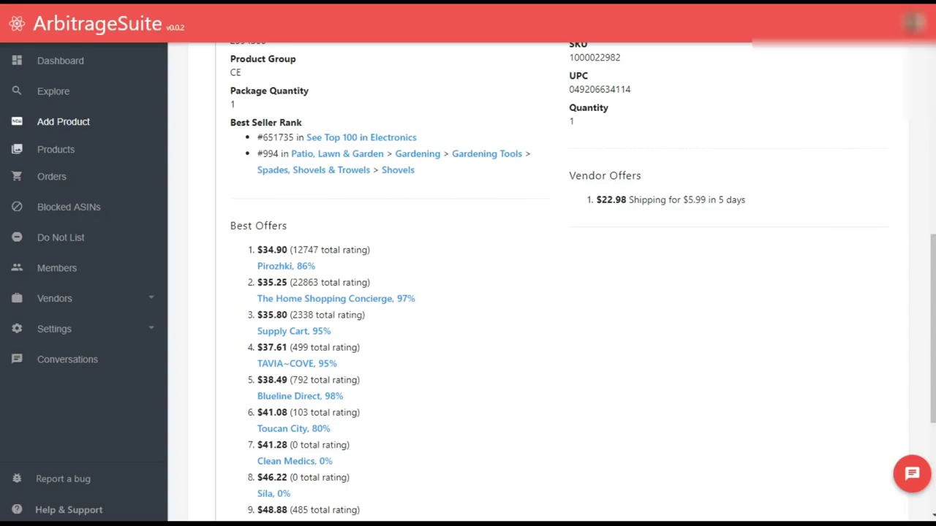
key(ctrl+Tab)
Open the list of sellers offering the Razor-Back 23.5 in. shovel from its Amazon listing.
scroll(395, 365, up, 15)
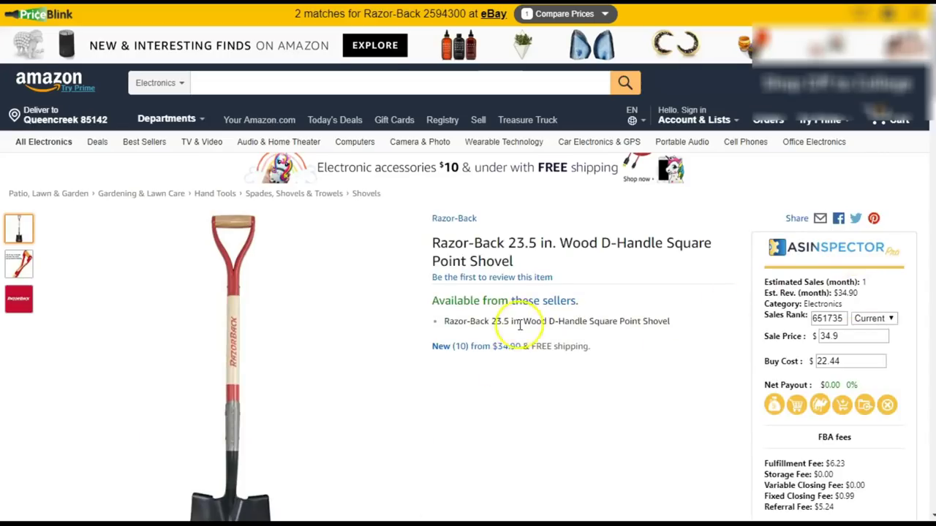
scroll(527, 292, down, 2)
click(541, 166)
scroll(344, 390, down, 5)
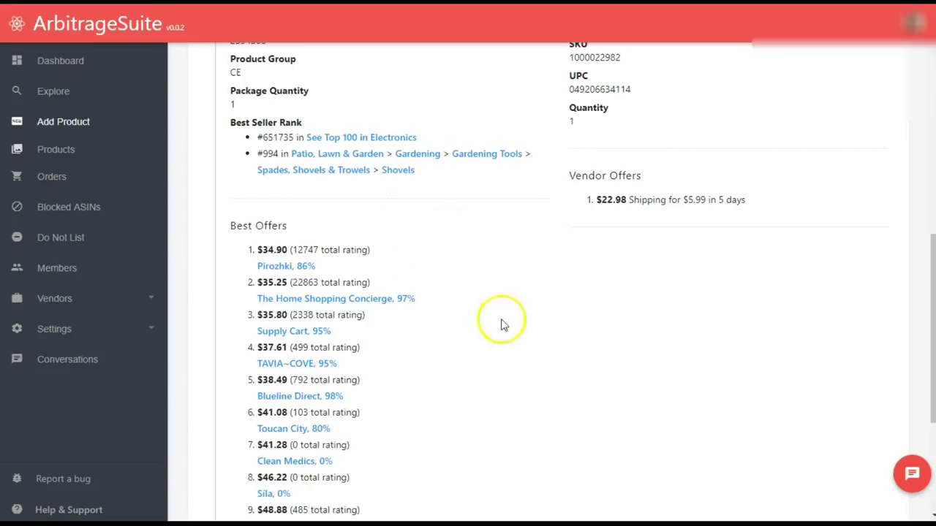
Continue to the profit calculation in ArbitrageSuite and inspect the offer price, profit and ROI at the 7th offer position.
scroll(502, 324, down, 4)
click(856, 349)
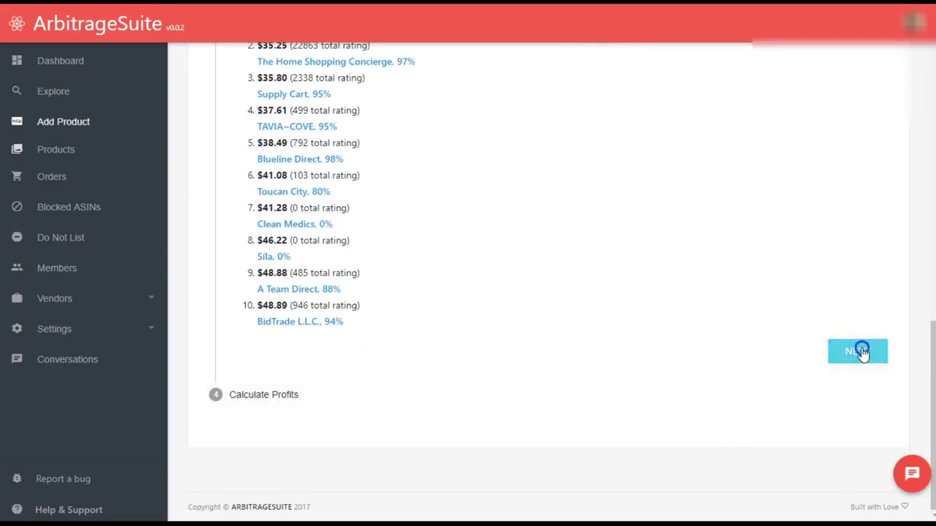
scroll(560, 372, down, 5)
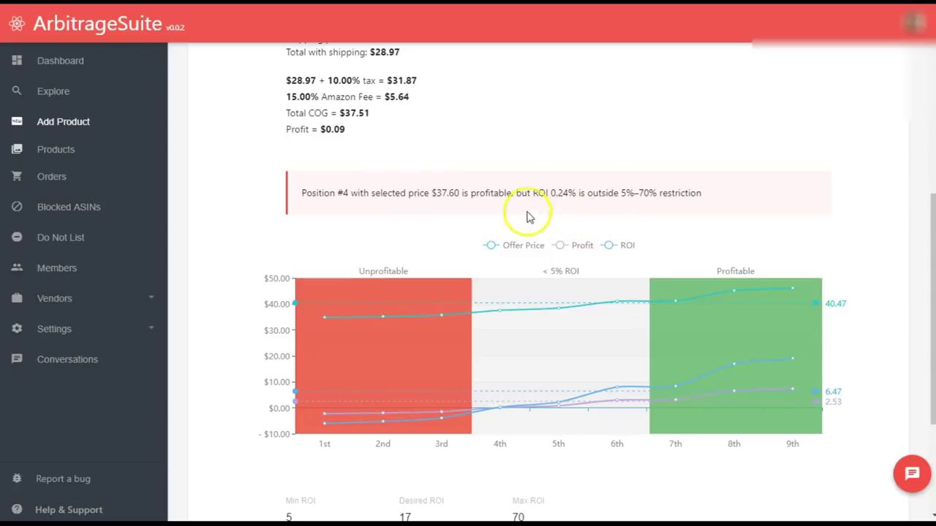
mouse_move(743, 300)
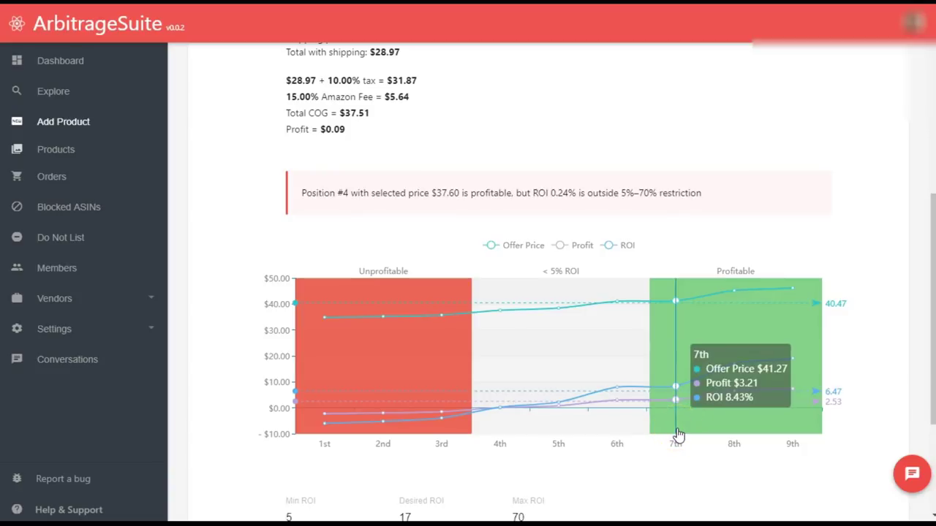
scroll(313, 486, down, 1)
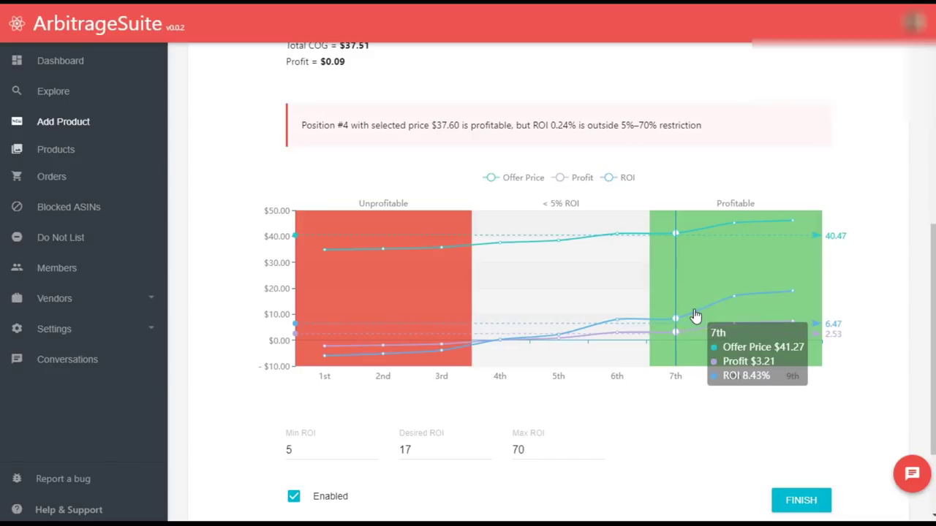
Check the Amazon sellers' offer prices against the shovel's profitability chart and ROI limits in ArbitrageSuite.
scroll(665, 439, down, 1)
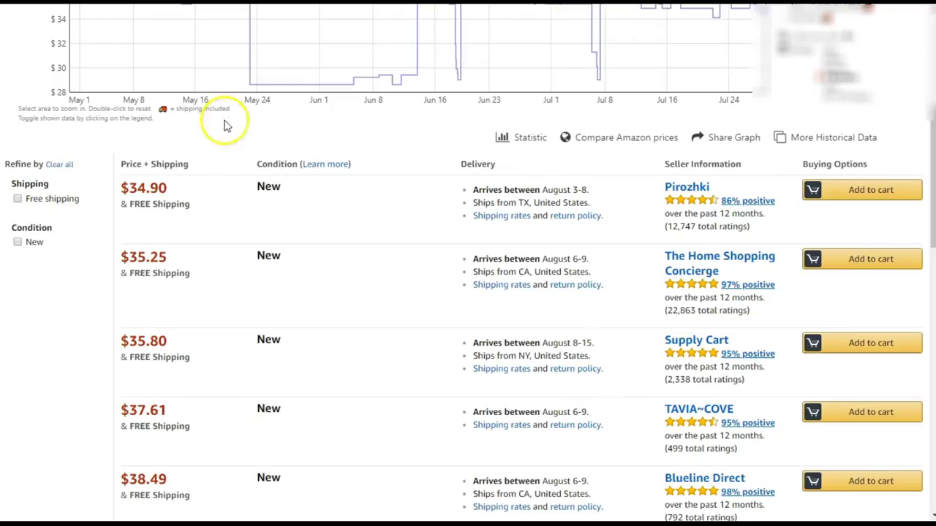
scroll(226, 125, down, 2)
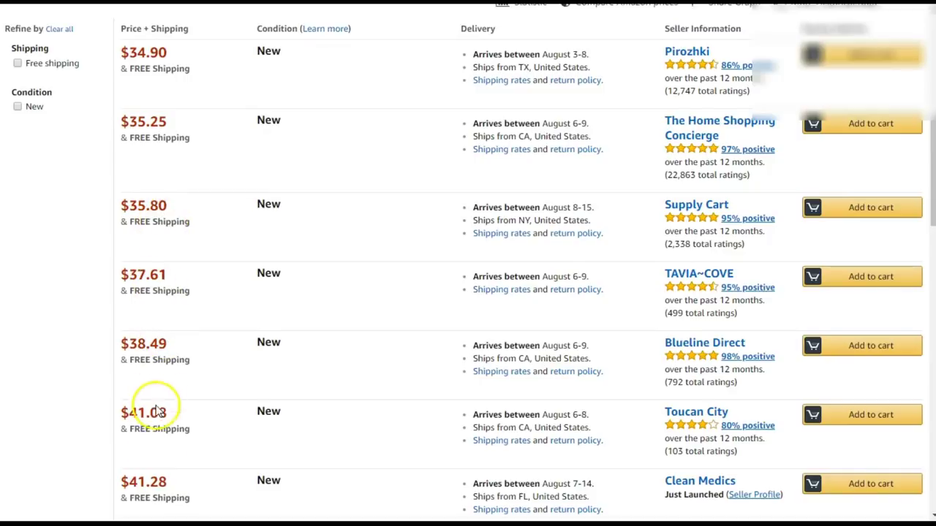
scroll(158, 410, down, 1)
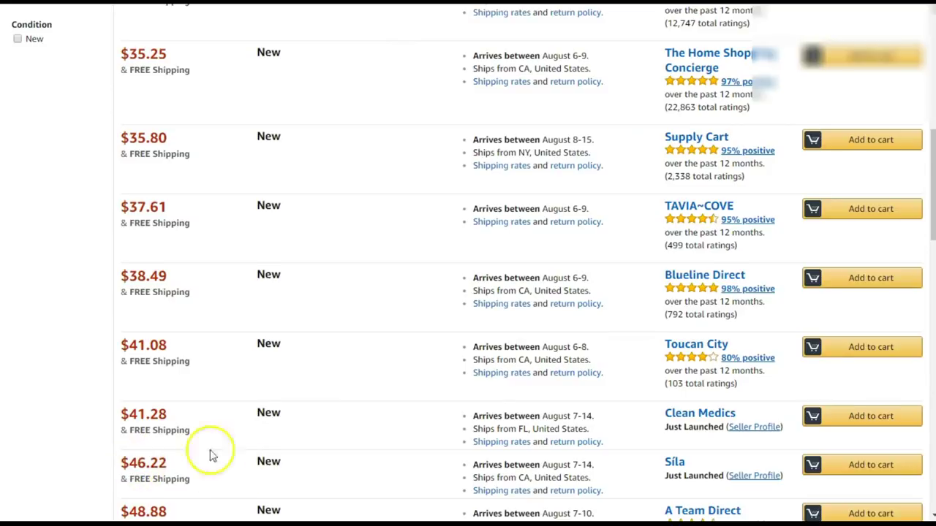
scroll(205, 365, up, 2)
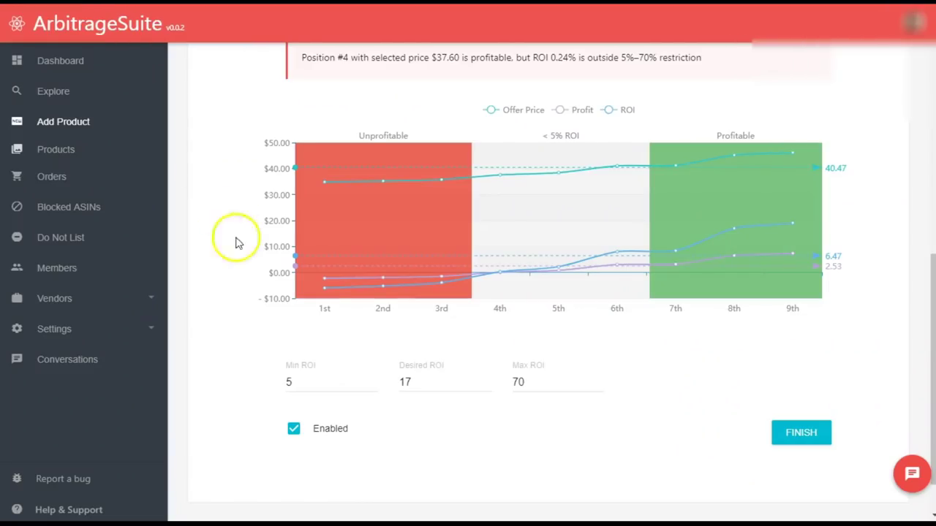
scroll(327, 338, down, 1)
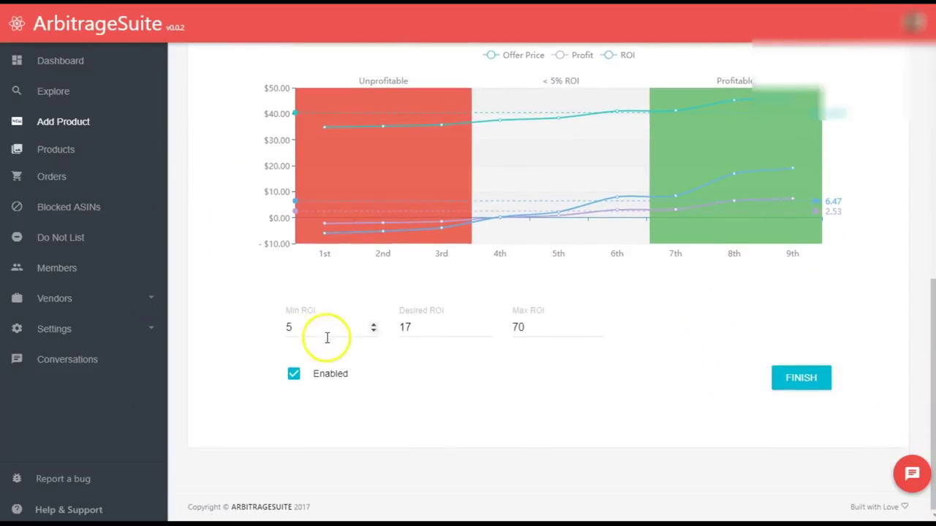
Switch to the Walmart website and search for toys to reach its Toys department.
scroll(350, 386, up, 10)
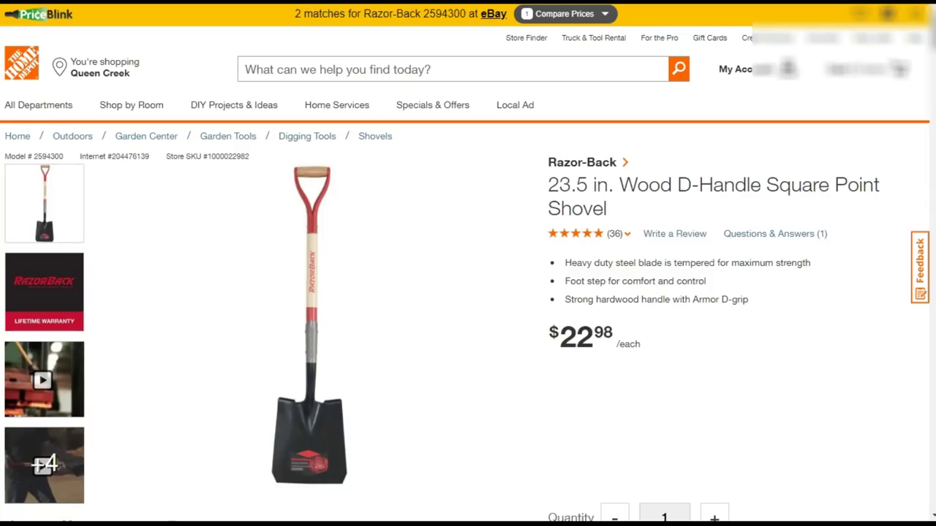
text(walmart)
key(Return)
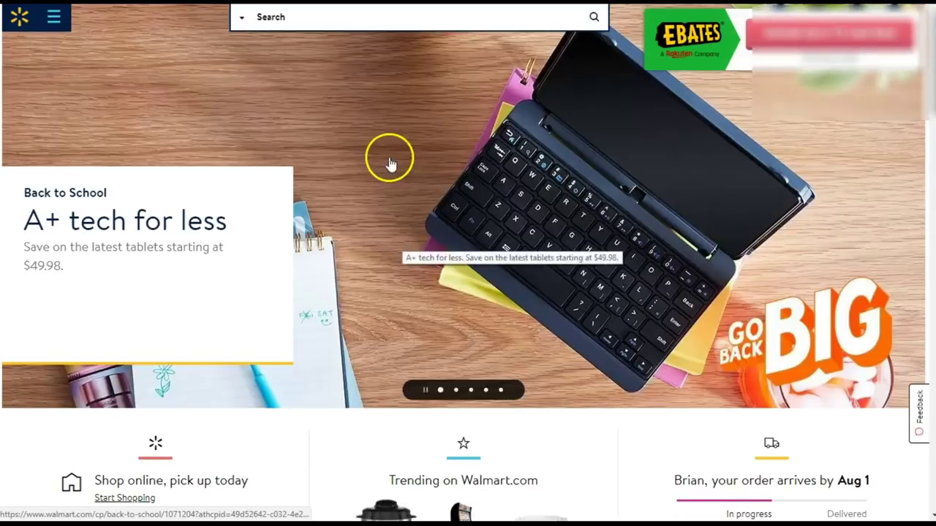
click(290, 15)
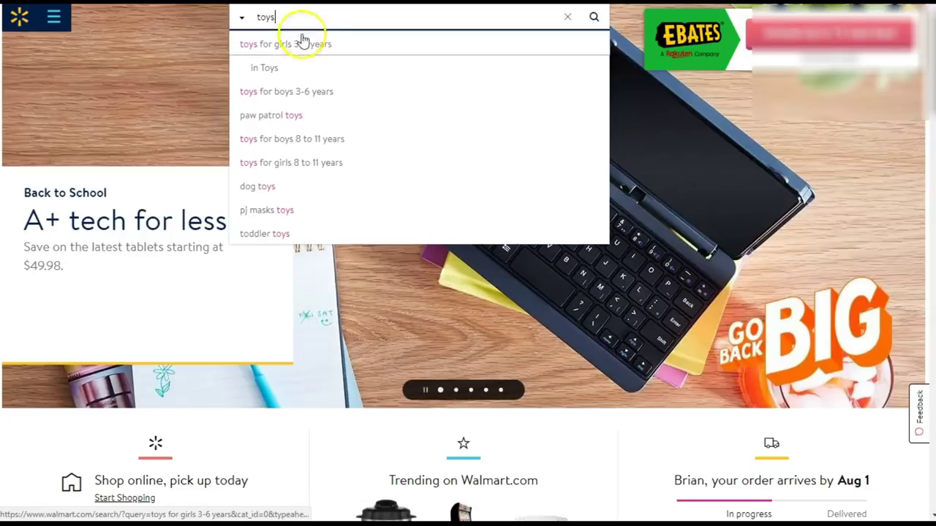
click(370, 90)
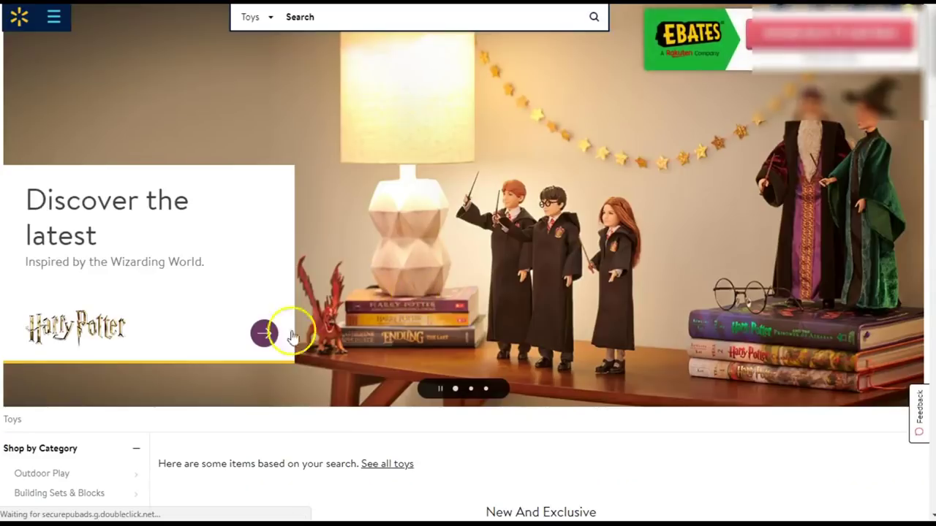
Browse Walmart's Toys department and open the Kids' Bikes & Ride-Ons category.
scroll(380, 297, down, 12)
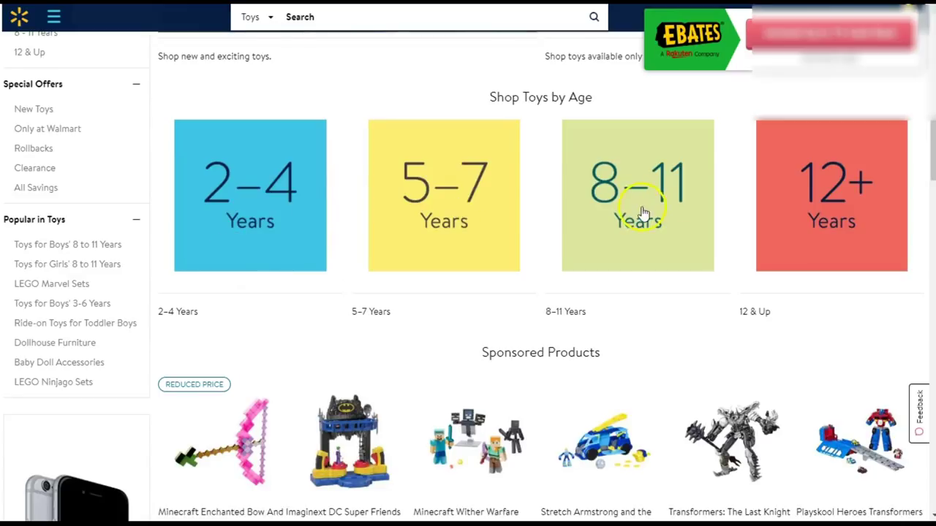
click(564, 313)
scroll(357, 329, down, 10)
scroll(358, 333, down, 12)
scroll(359, 330, up, 4)
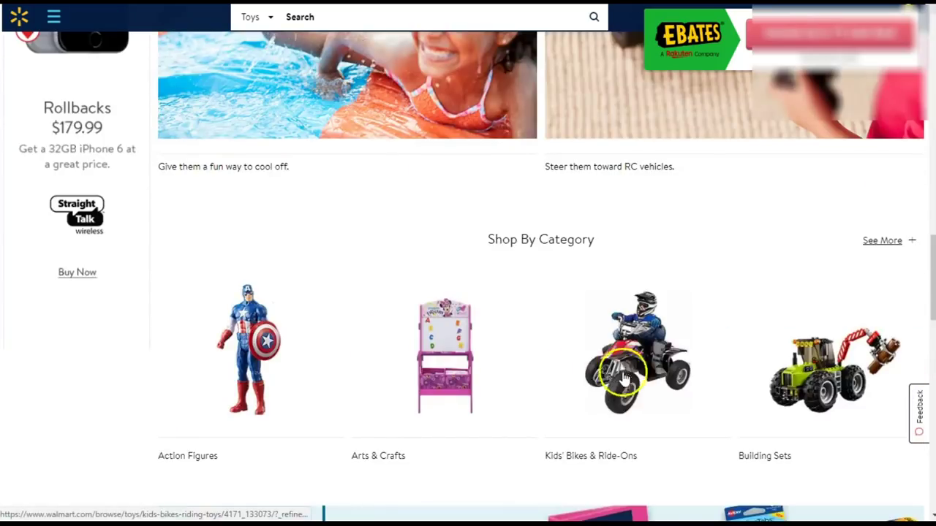
click(700, 437)
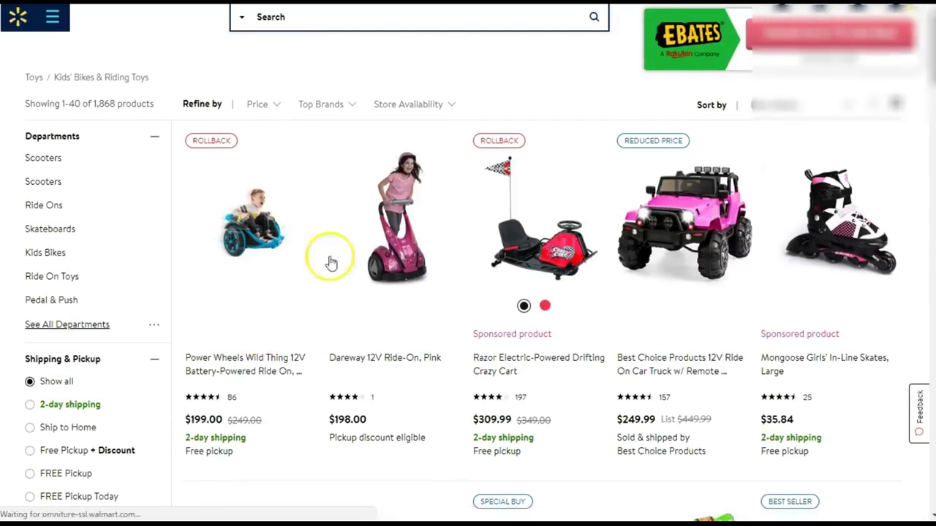
Open Walmart's Power Wheels Wild Thing 12V Battery-Powered Ride On, and reopen the product URL selection in ArbitrageSuite.
click(243, 380)
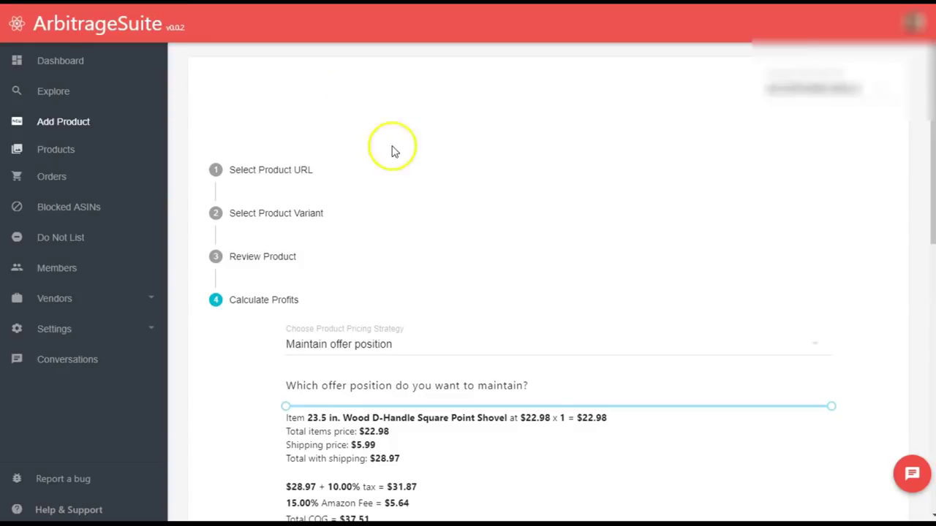
click(305, 171)
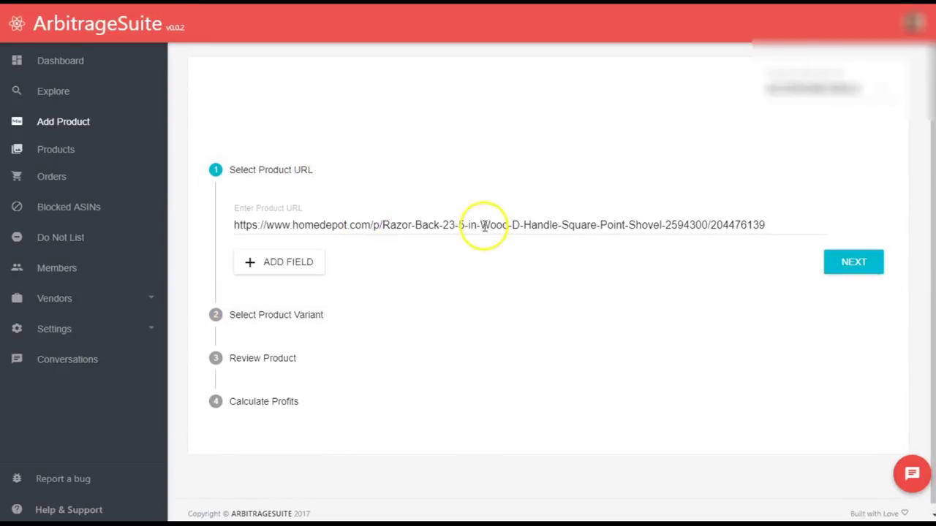
Submit Walmart's Power Wheels Wild Thing 12V Battery-Powered Ride On URL in ArbitrageSuite and continue with its variant at quantity 1 to the product review.
triple_click(484, 225)
text(https://www.walmart.com/ip/Power-Wheels-Wild-Thing-12V-Battery-Powered-Ride-On-Blue/428020298)
click(854, 261)
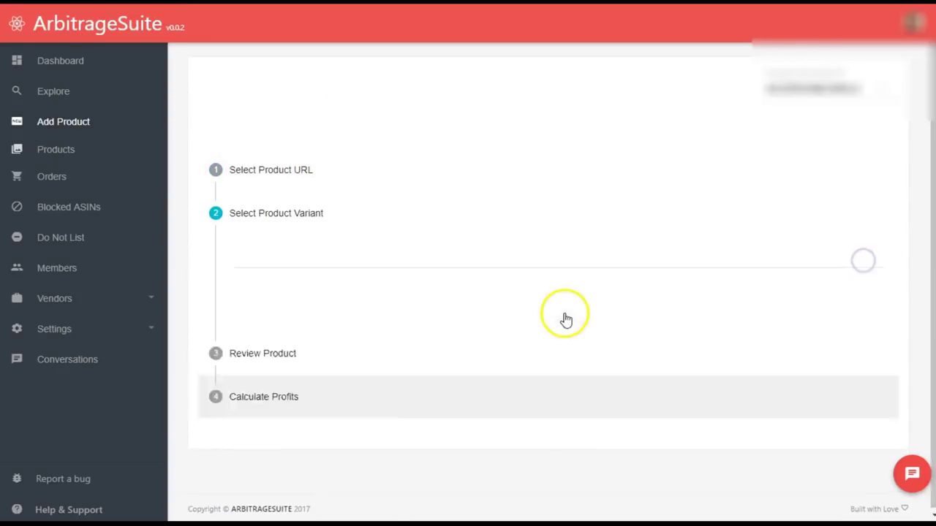
scroll(454, 324, down, 4)
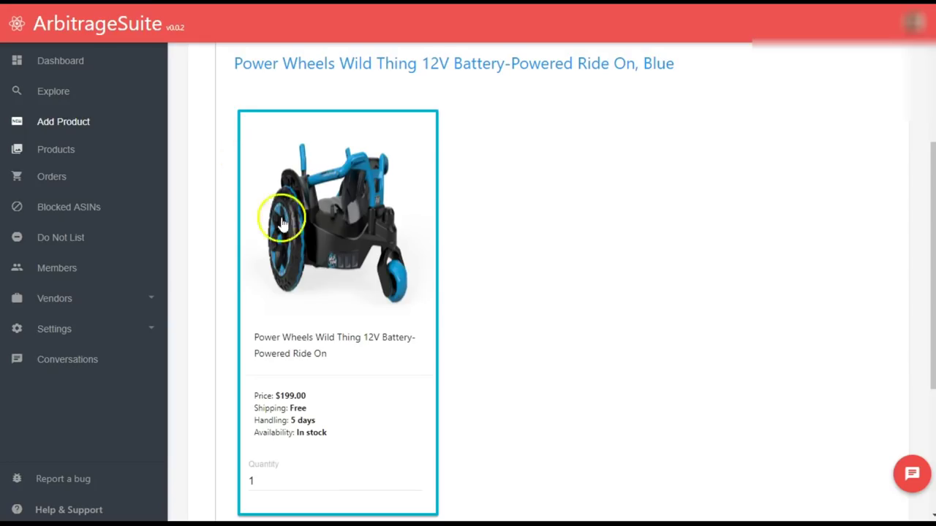
scroll(490, 335, down, 2)
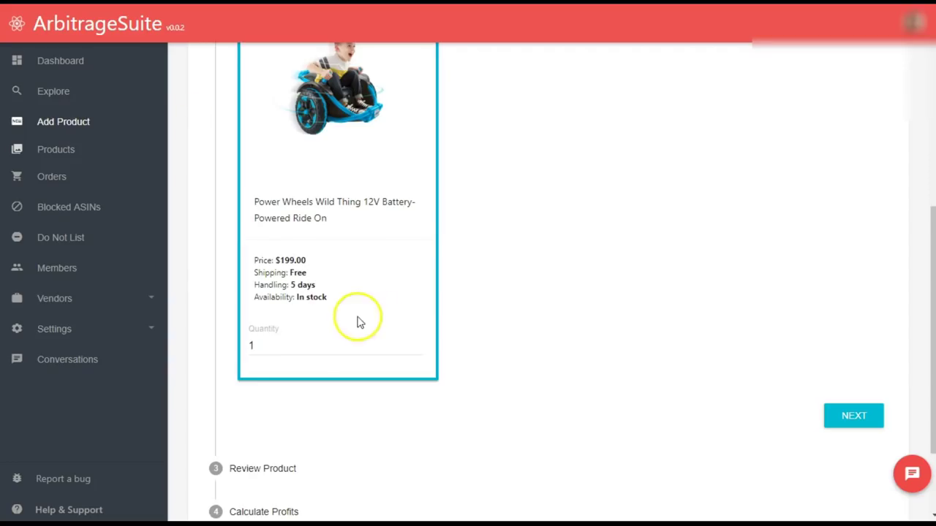
scroll(357, 320, down, 2)
click(841, 302)
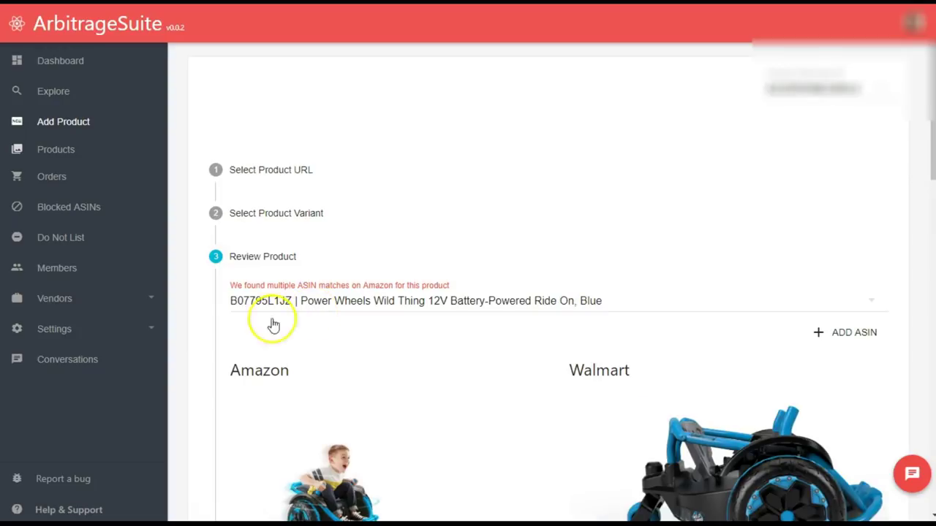
Compare the Amazon match's details, best seller ranks and best offers with the Walmart ride-on's details and vendor offer.
scroll(207, 325, down, 2)
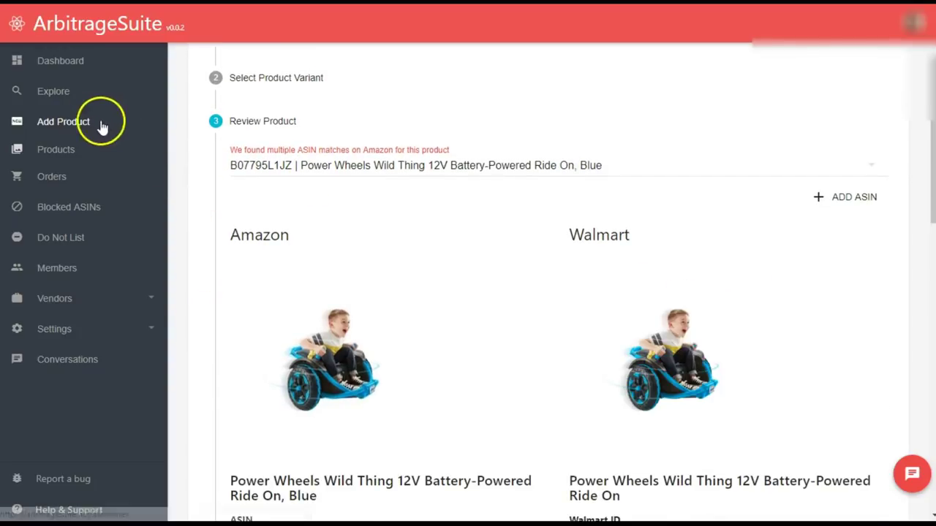
scroll(451, 346, down, 2)
scroll(497, 357, down, 1)
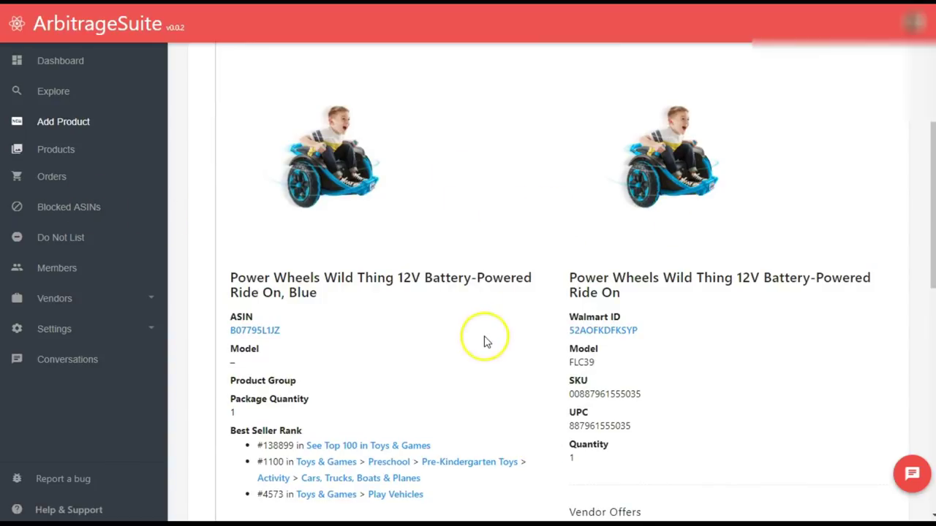
scroll(488, 381, down, 1)
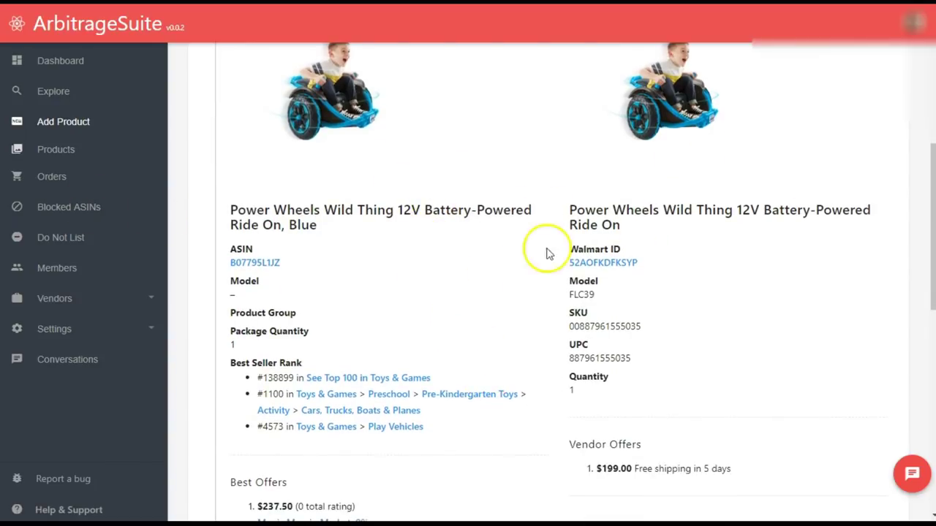
scroll(512, 336, down, 2)
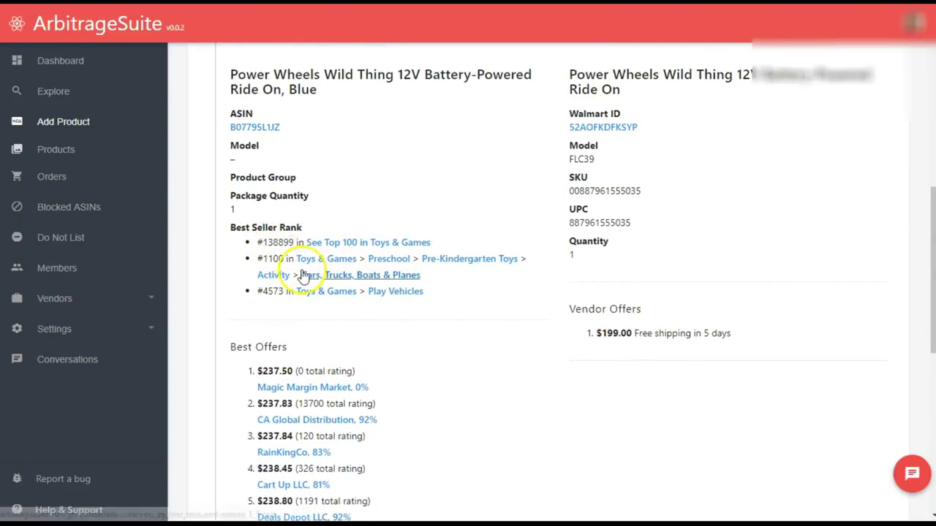
Open the ride-on's matching Amazon listing from its ASIN and examine the new offers from all sellers.
click(262, 129)
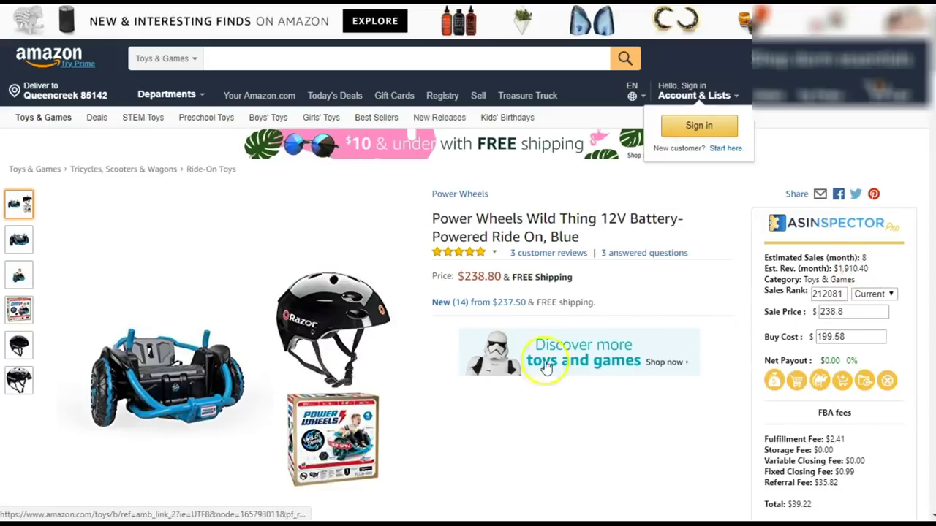
scroll(497, 391, down, 3)
scroll(501, 389, down, 10)
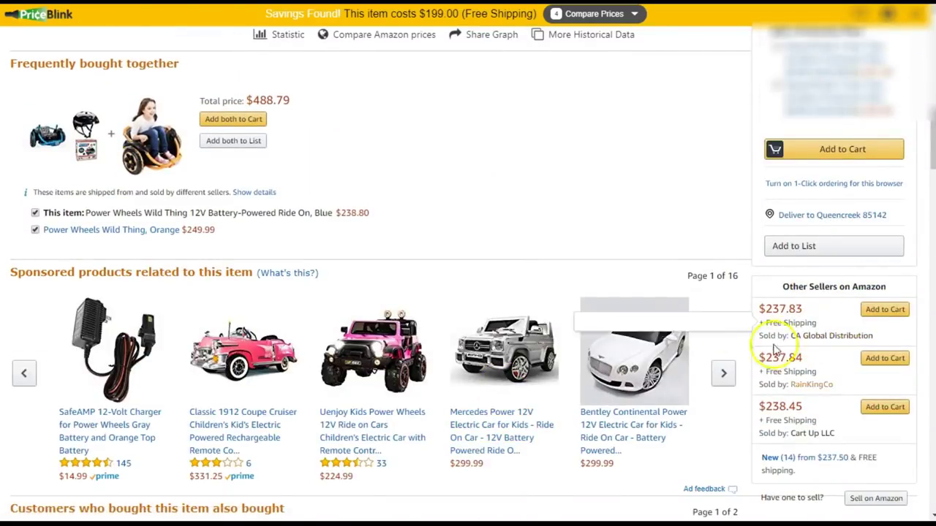
click(805, 461)
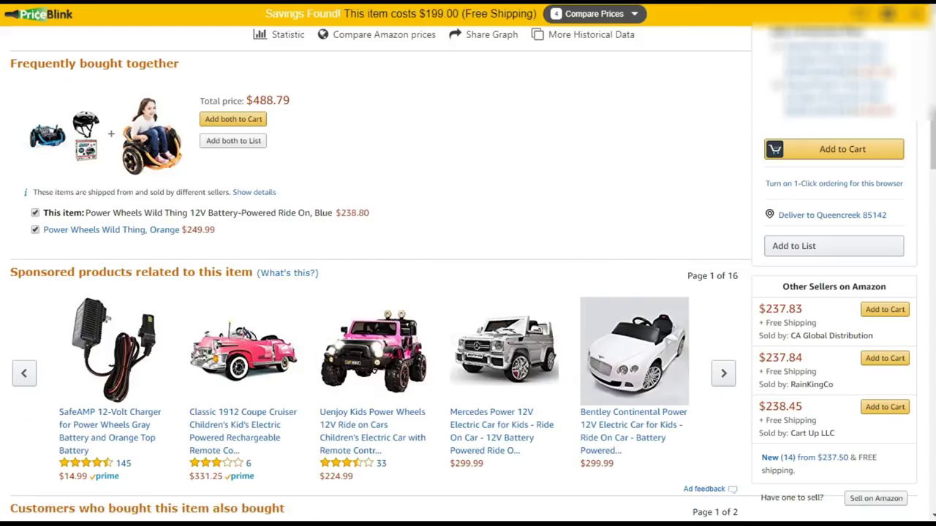
scroll(131, 256, down, 5)
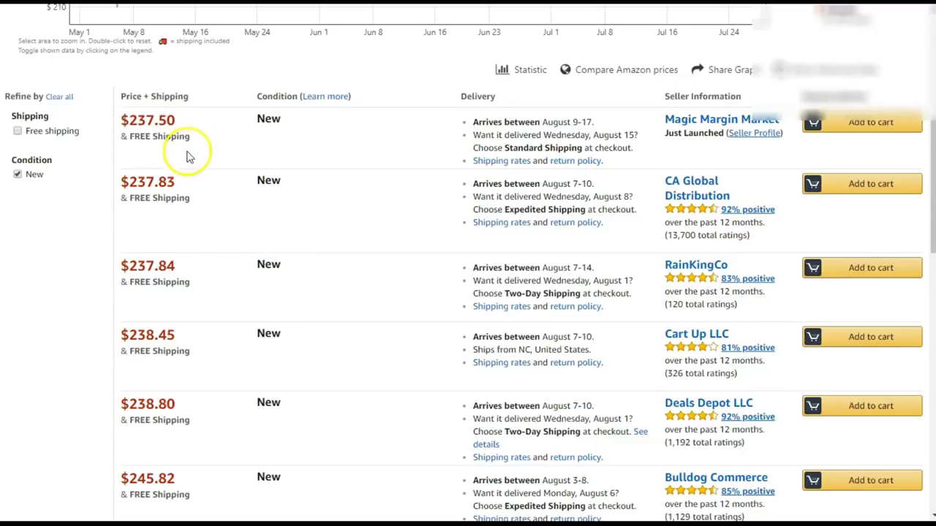
scroll(80, 411, up, 1)
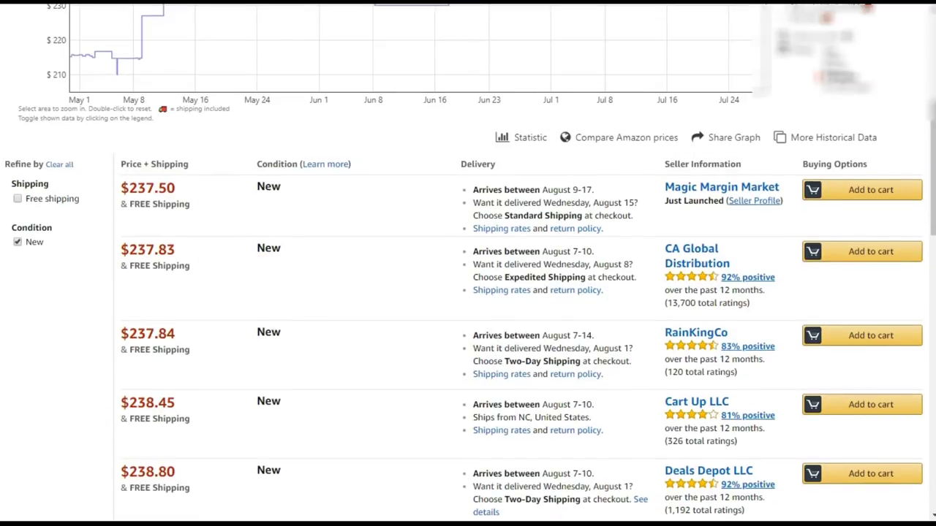
Calculate the ride-on's margin in Calculator as 237.50 × 0.85 minus 199.99, and close Calculator.
key(super)
click(345, 297)
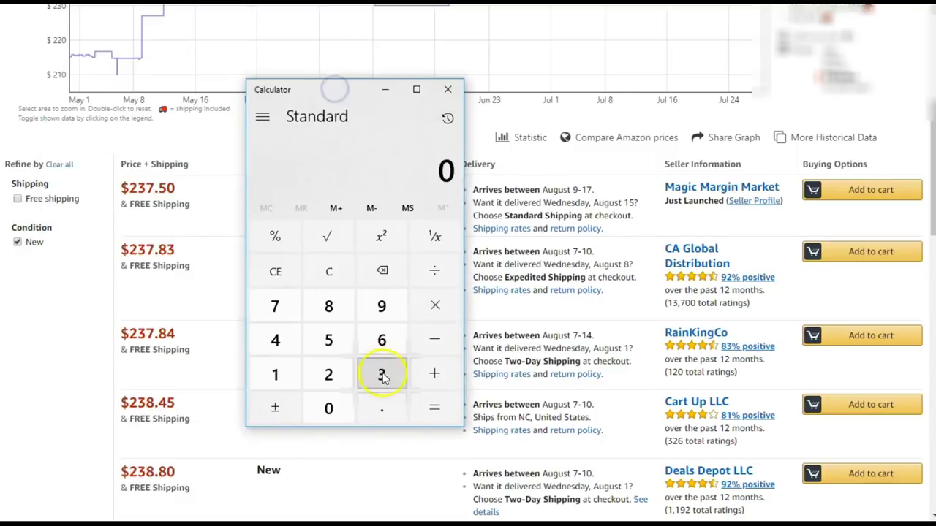
text(237.50*.85)
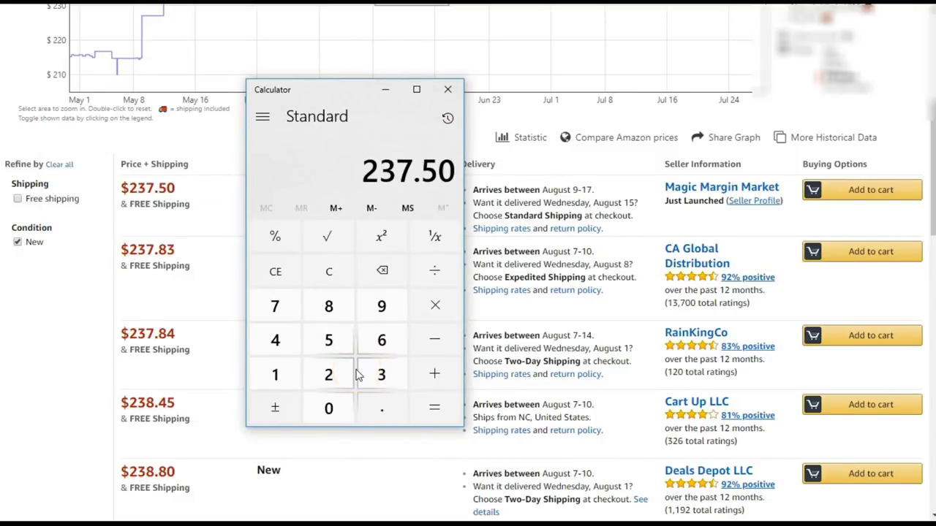
key(Return)
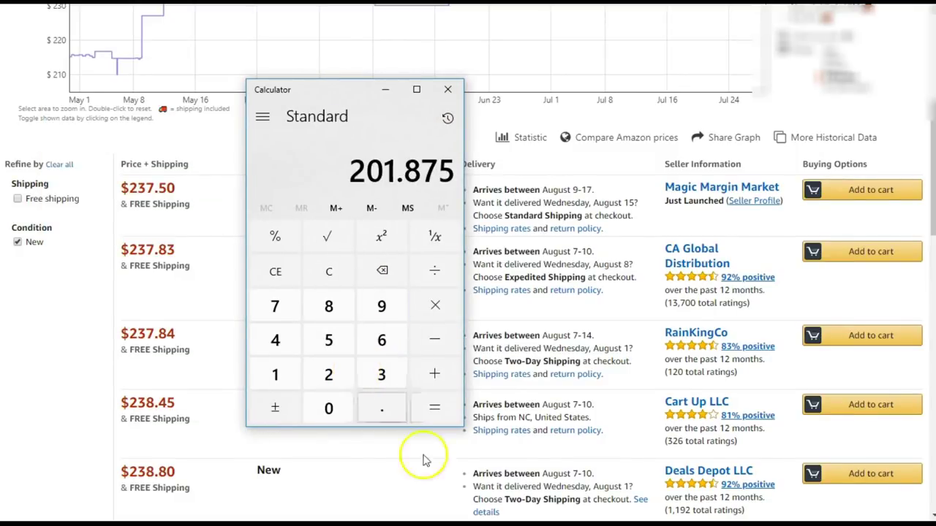
text(-199.)
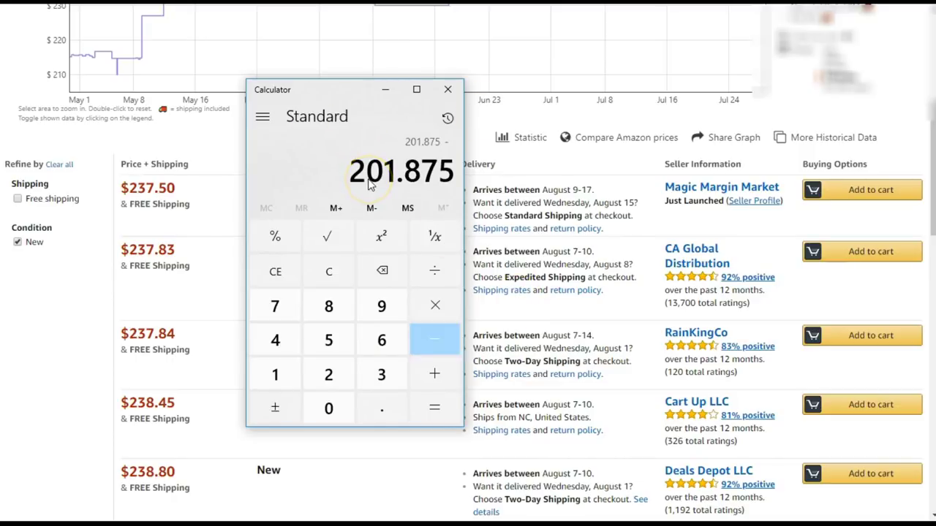
text(99.99)
key(Return)
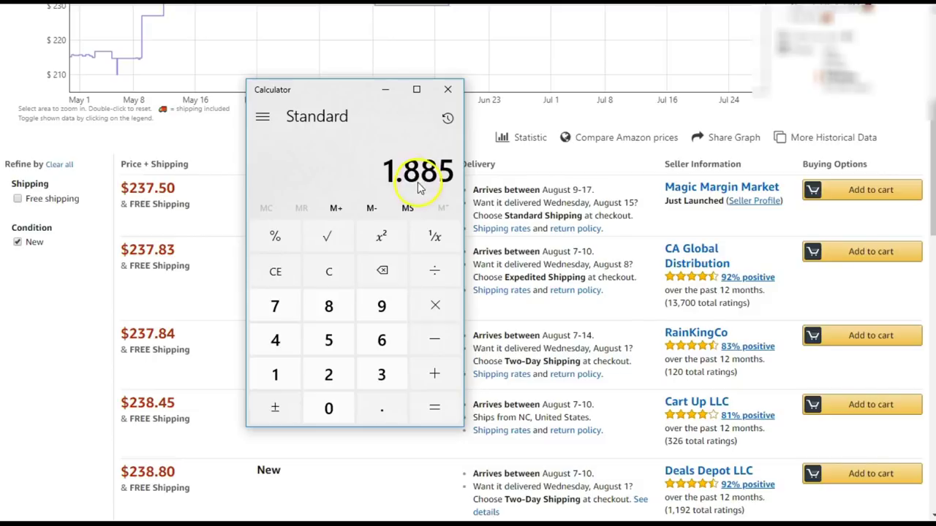
click(447, 90)
scroll(309, 317, up, 5)
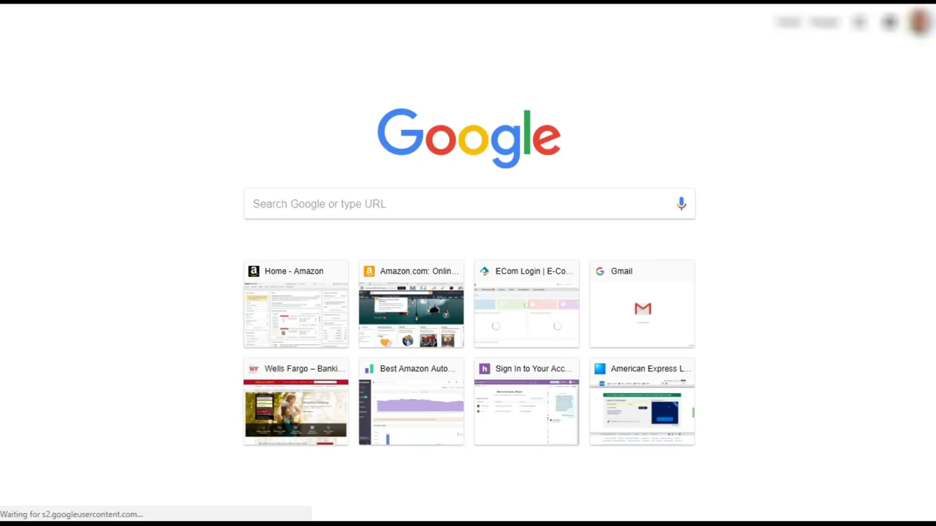
Find Wayfair through Google, browse its Frying Pans & Skillets category and open the All-Clad HA1 hard-anodized non-stick frying pan set.
text(wayfair)
key(Return)
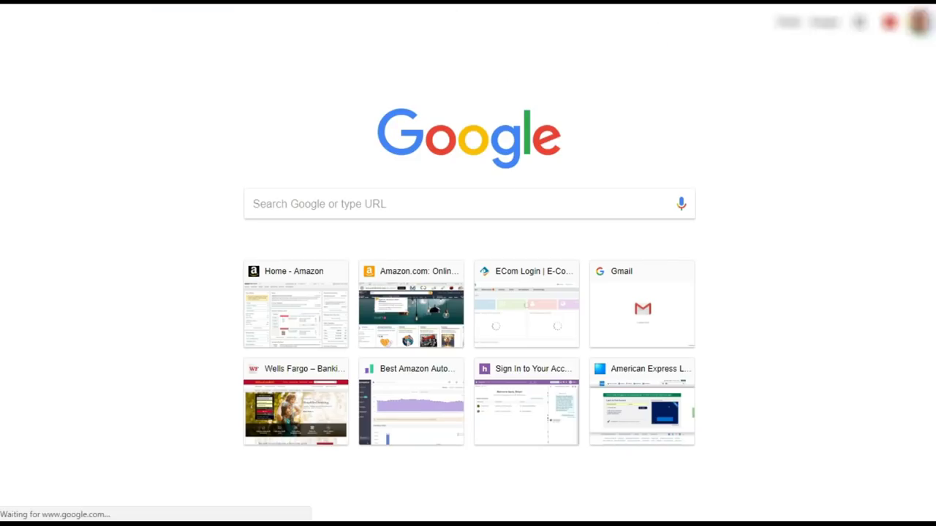
click(243, 127)
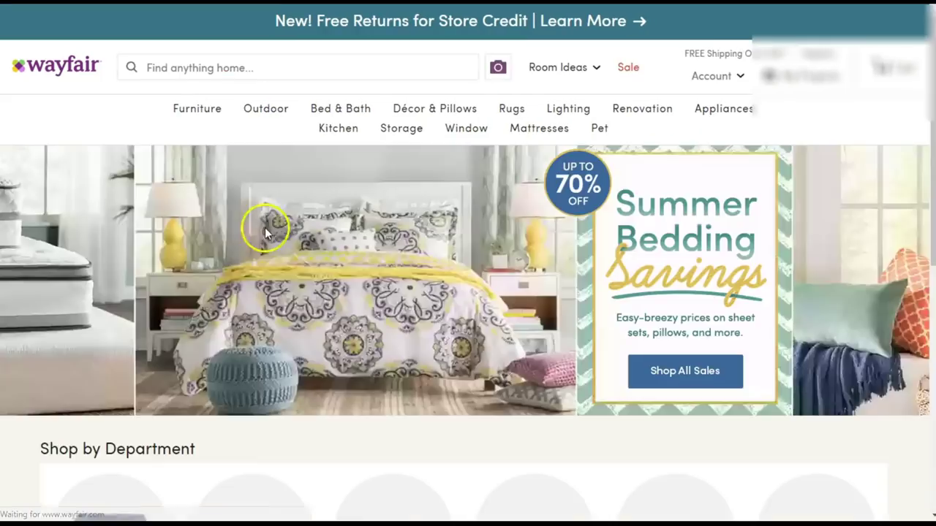
mouse_move(339, 125)
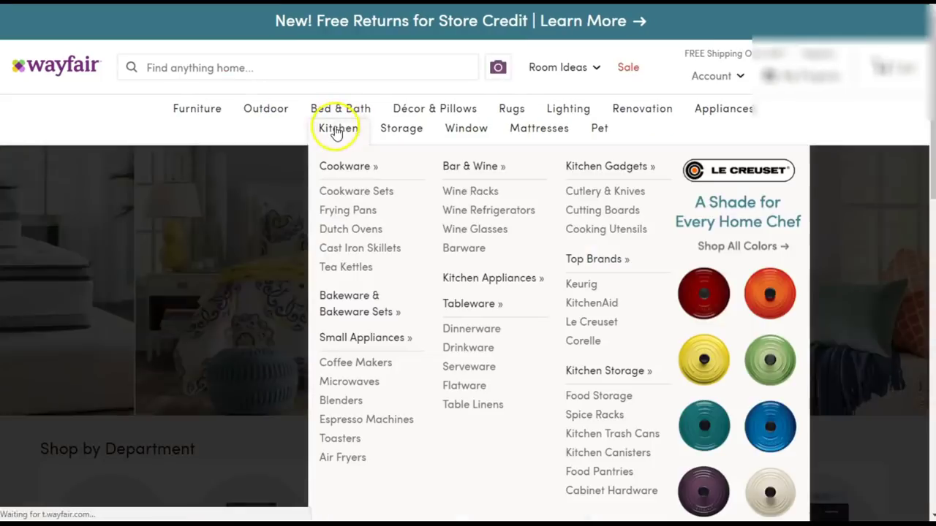
click(348, 210)
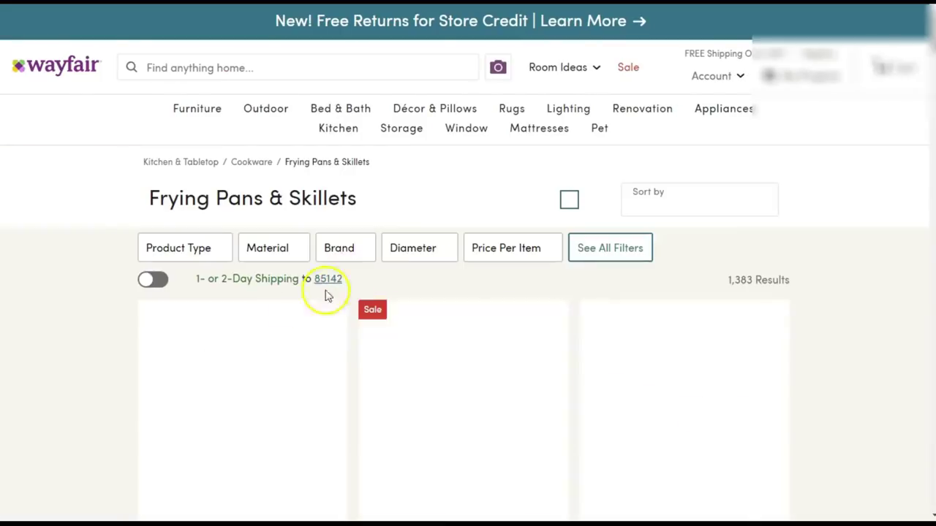
scroll(161, 340, down, 4)
click(205, 289)
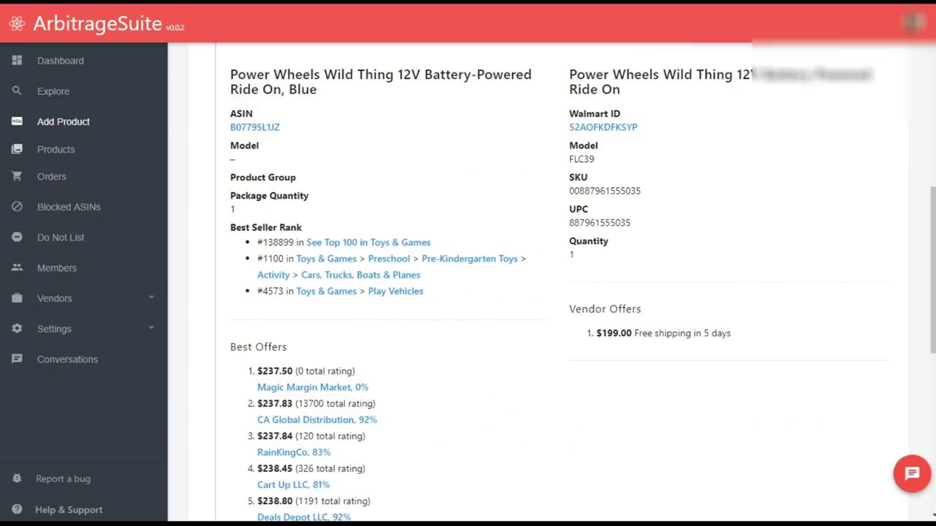
Replace the product URL in ArbitrageSuite with the Wayfair All-Clad HA1 frying pan set's URL and submit it.
scroll(344, 196, up, 8)
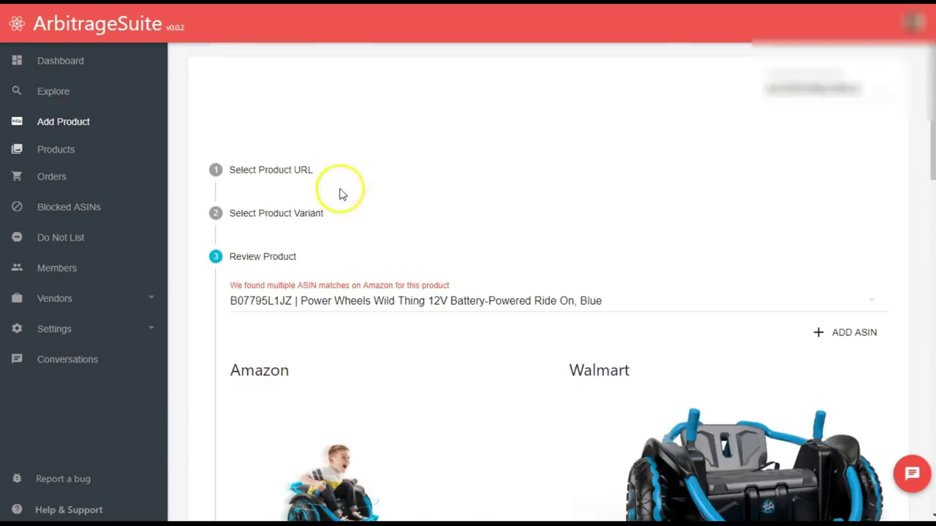
click(355, 174)
click(359, 226)
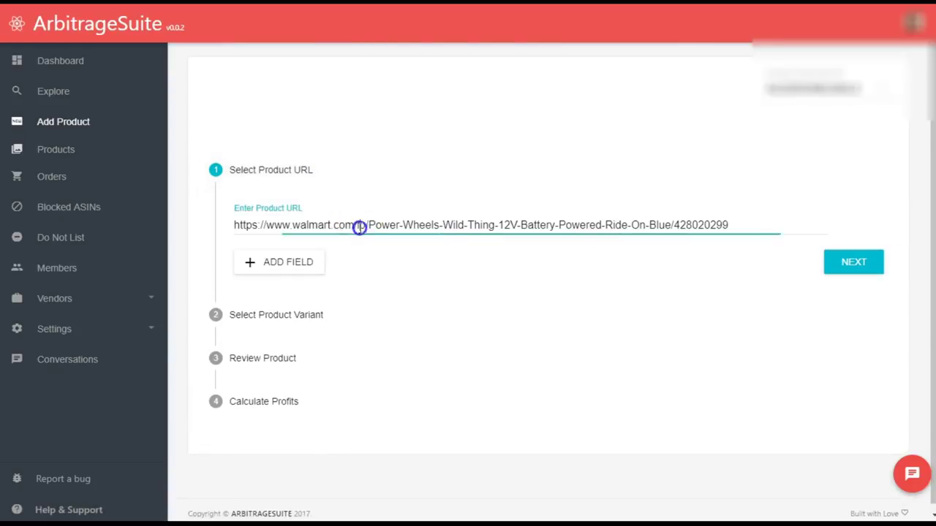
key(ctrl+a)
text(https://www.wayfair.com/kitchen-tabletop/pdp/all-clad-ha1-hard-anodized-non-stick-frying-pan-set-aac2052.html)
click(841, 263)
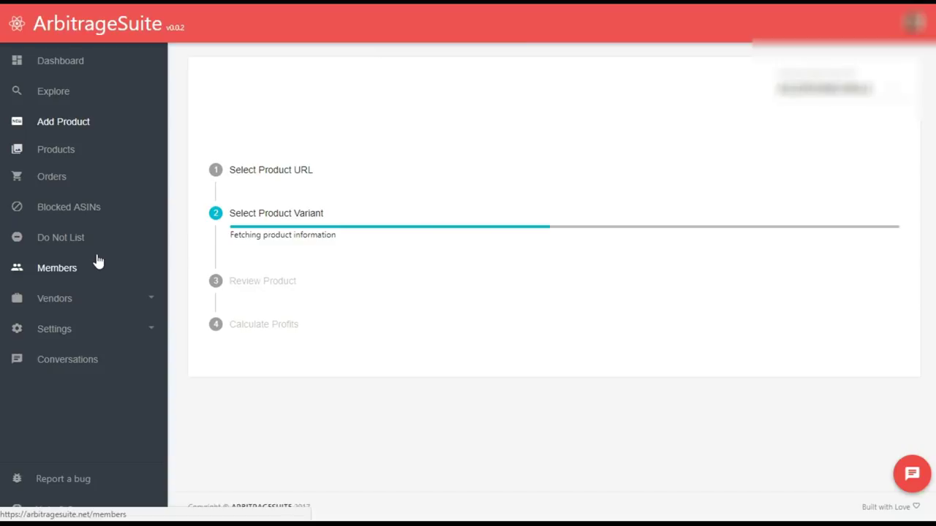
Check which product variant ArbitrageSuite fetched for the submitted Wayfair URL.
click(101, 217)
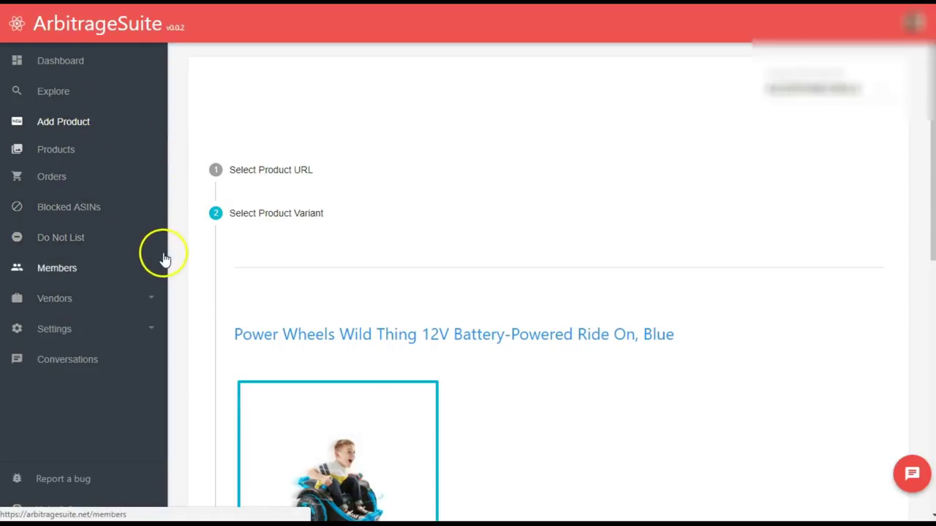
scroll(175, 258, down, 2)
scroll(183, 282, down, 3)
scroll(190, 293, up, 5)
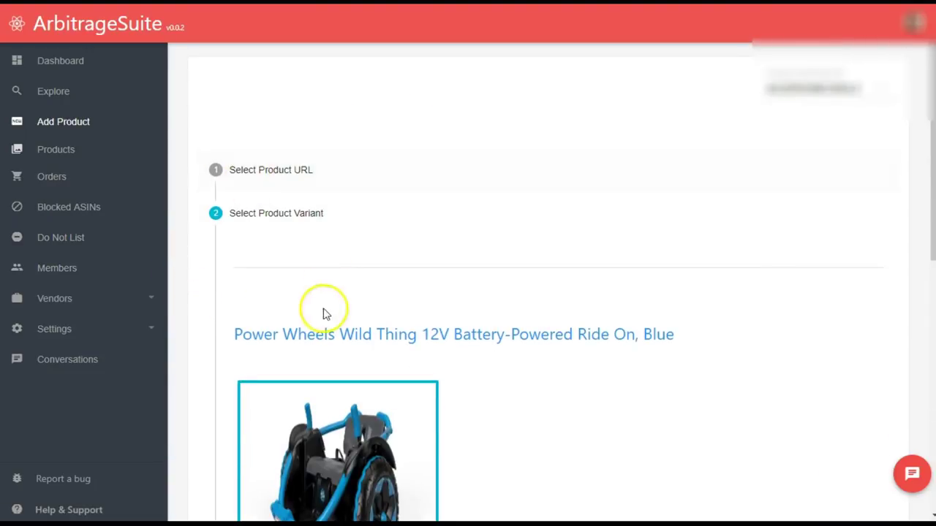
scroll(326, 314, down, 5)
scroll(303, 333, up, 6)
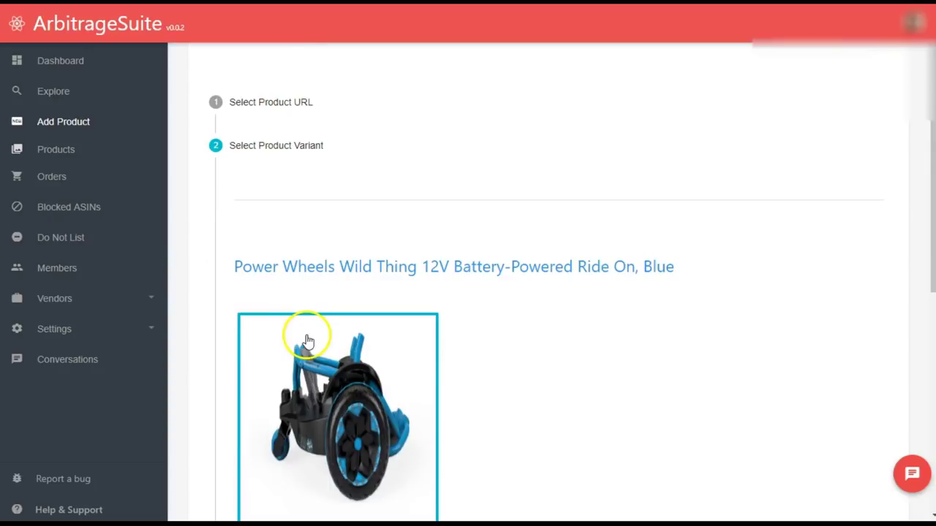
Resubmit the Wayfair frying pan set's URL, check the fetched variant, and submit the same URL once more.
click(257, 170)
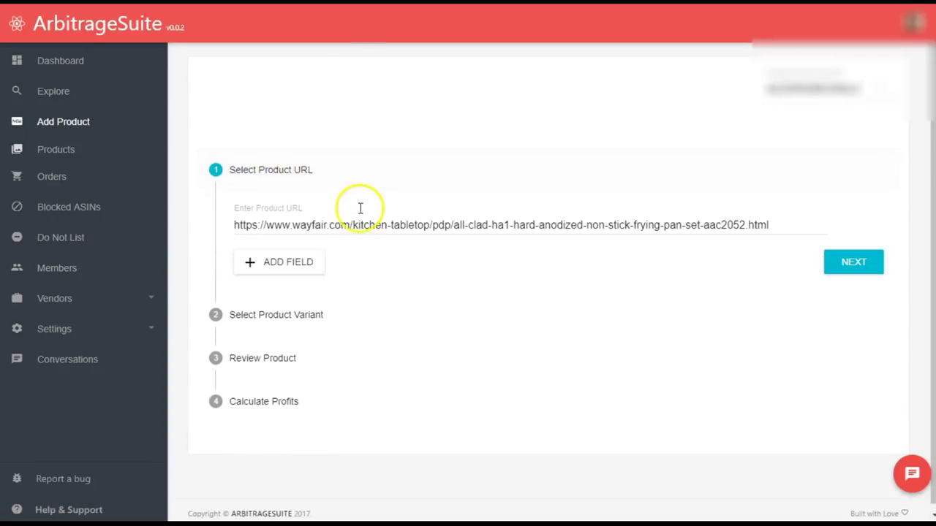
click(870, 267)
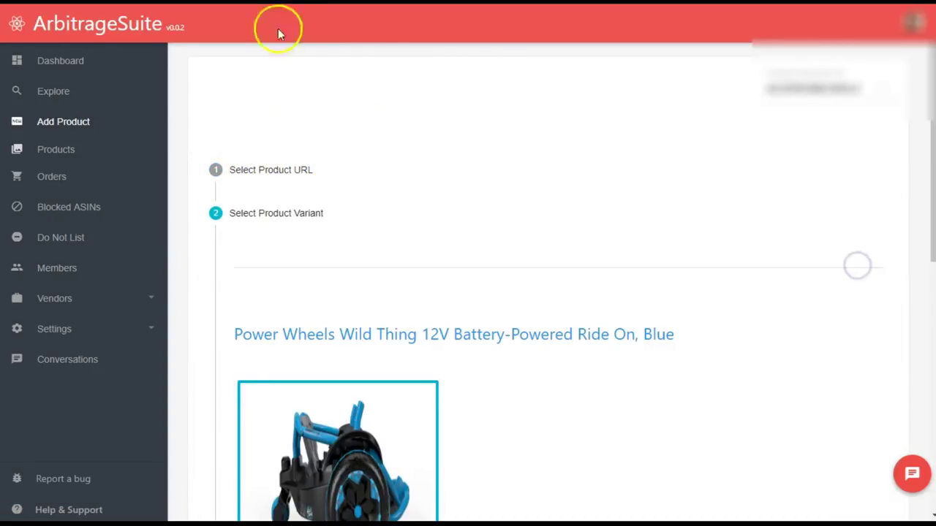
scroll(394, 329, down, 4)
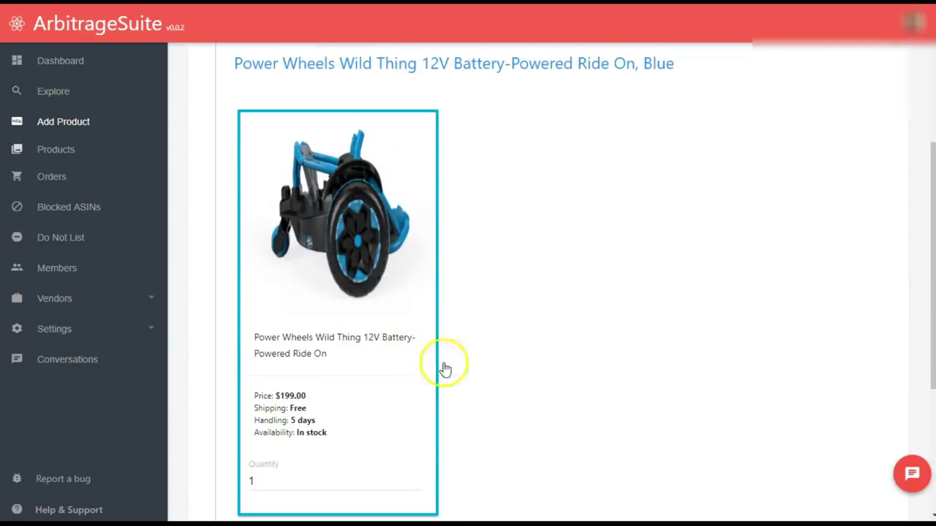
scroll(537, 421, up, 4)
click(297, 171)
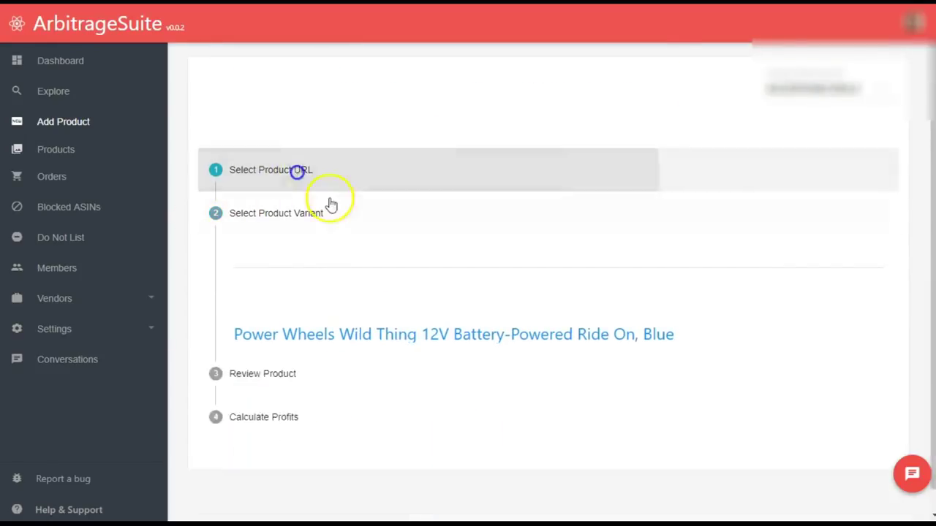
click(844, 265)
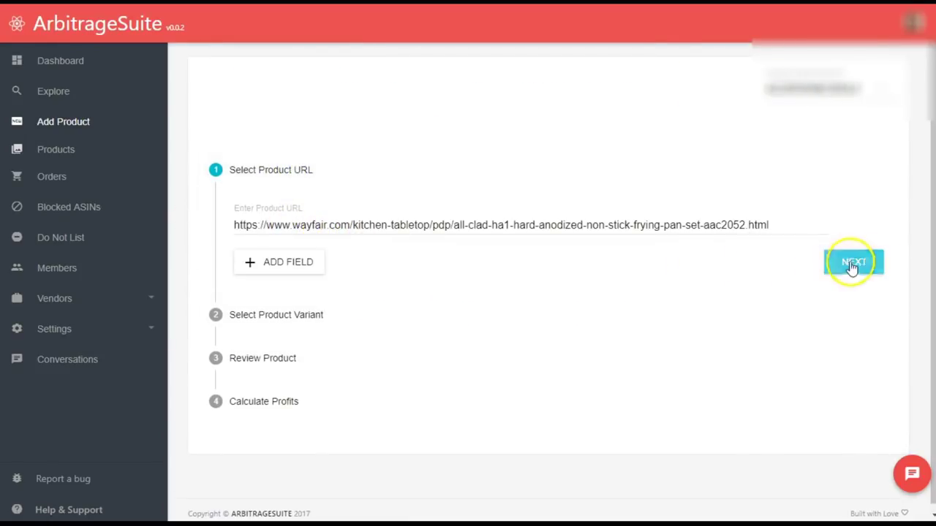
Check the fetched variant, return to Wayfair's frying pan listing and open the Wildon Home 3 Piece Cast Iron Frying Pan/Skillet Set.
scroll(527, 344, down, 4)
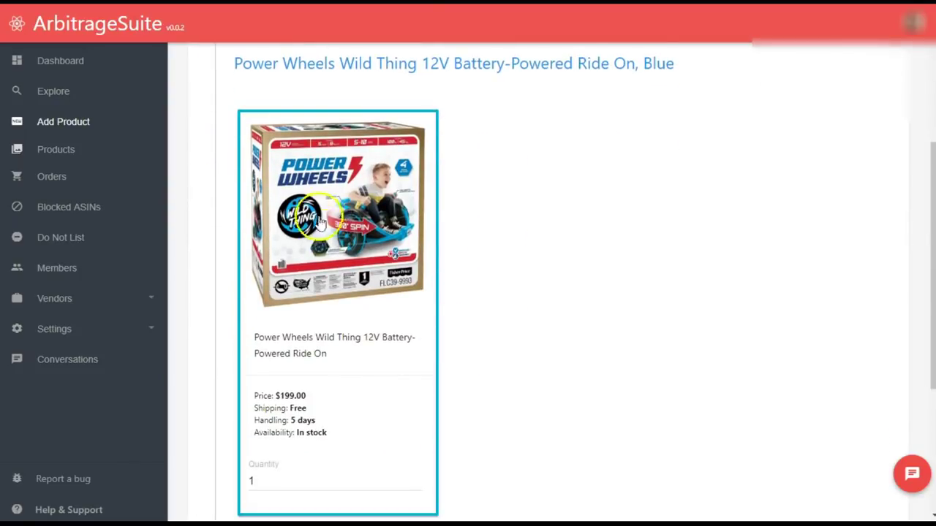
scroll(553, 263, up, 4)
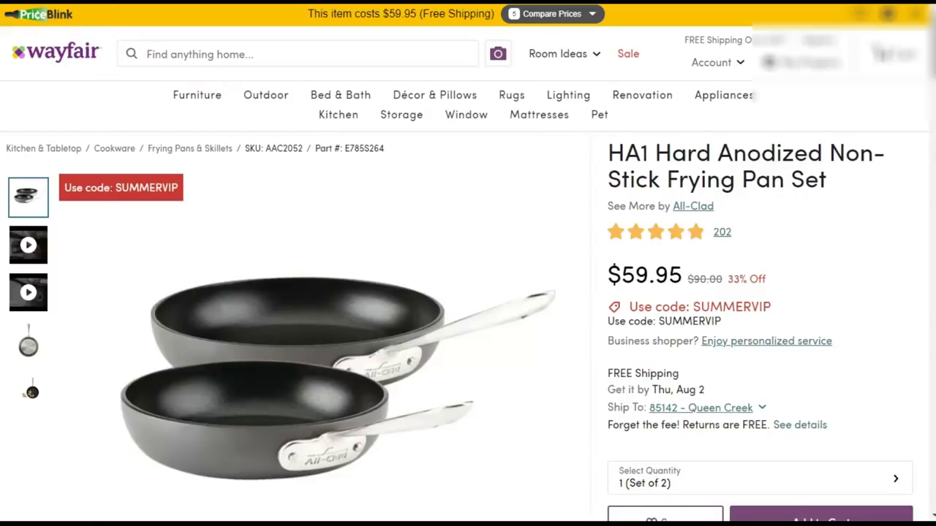
key(alt+Left)
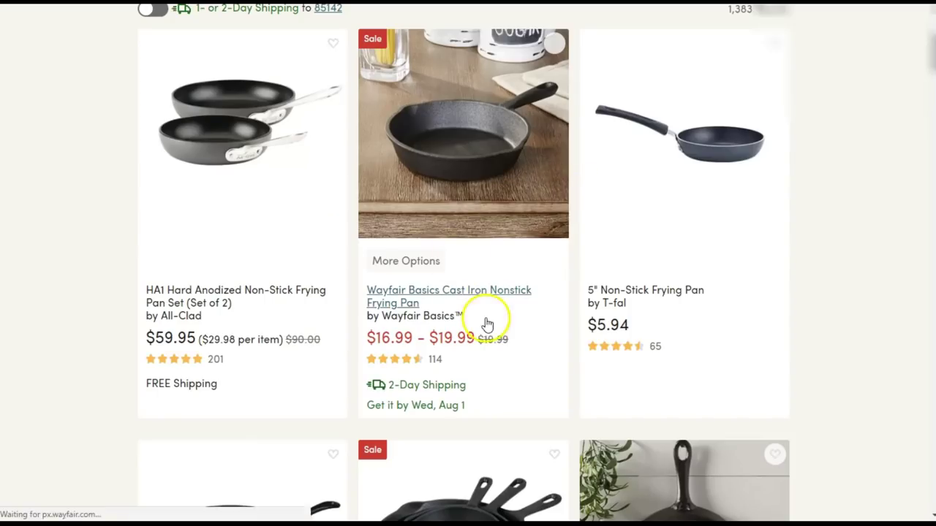
scroll(488, 324, down, 4)
scroll(507, 385, down, 4)
click(490, 155)
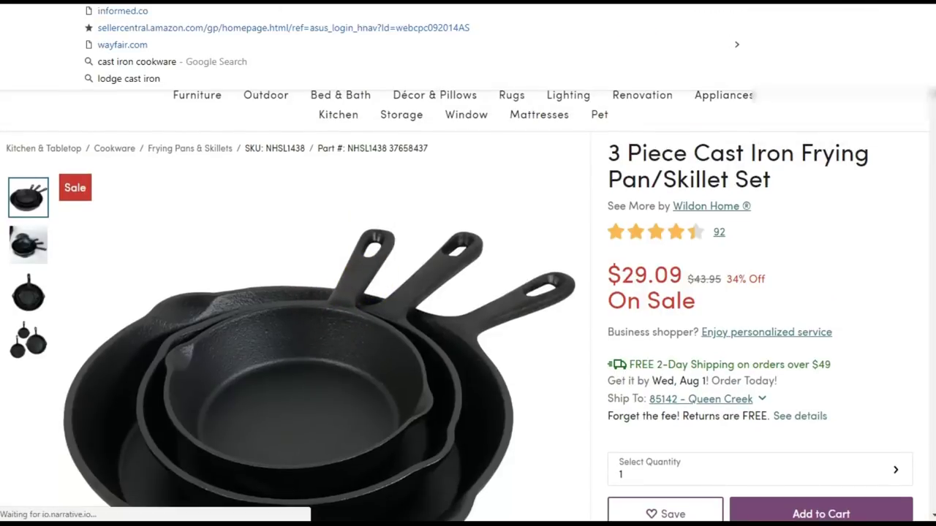
Replace the product URL in ArbitrageSuite with the Wayfair Wildon Home 3-piece cast iron skillet set's URL and submit it.
click(242, 163)
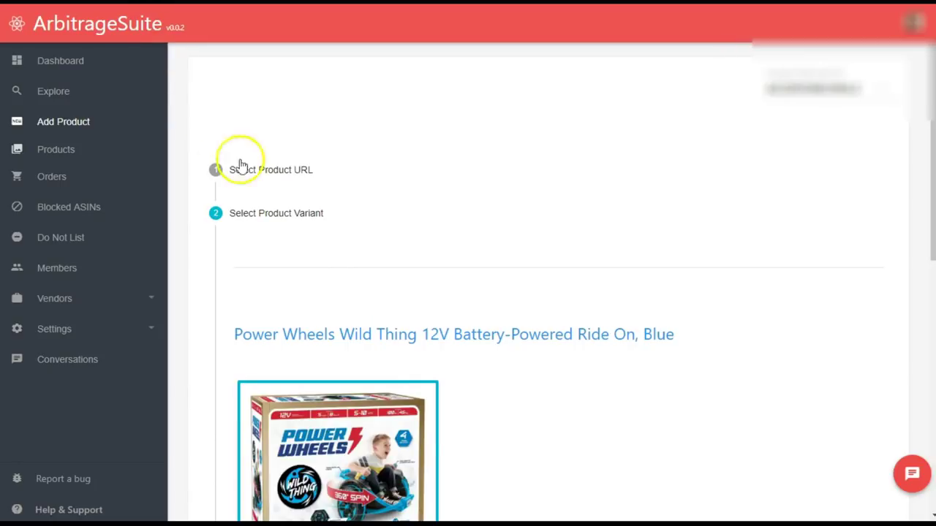
click(286, 173)
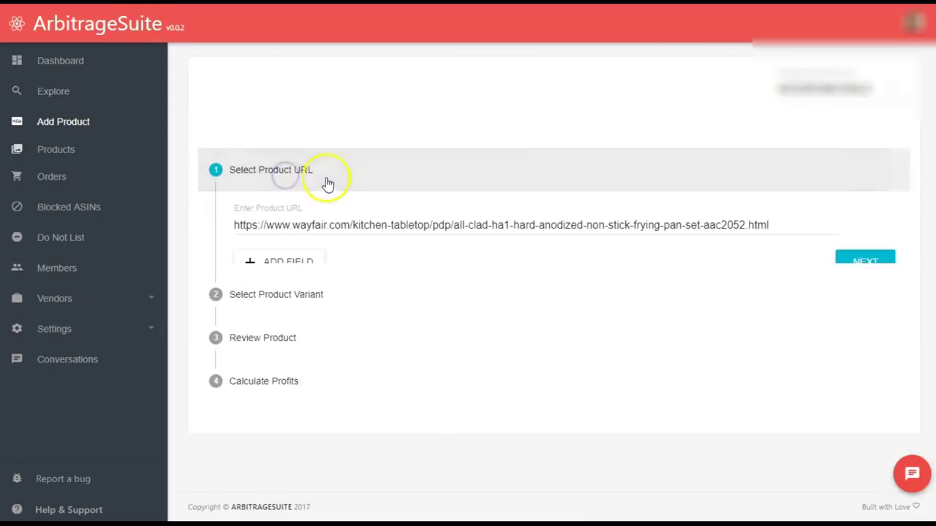
triple_click(369, 227)
text(https://www.wayfair.com/kitchen-tabletop/pdp/lodge-3-piece-cast-iron-frying-panskillet-set-ldg1438.html)
click(863, 265)
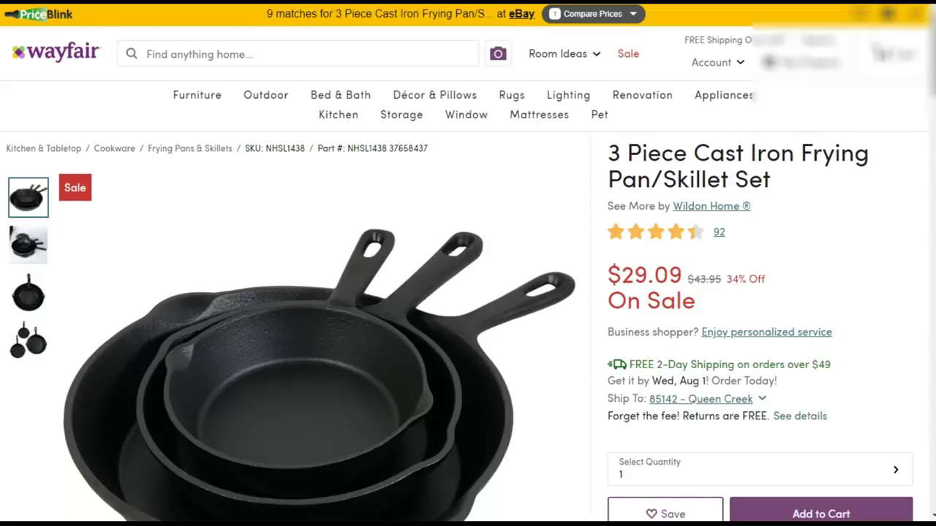
Go to Target's website, browse to the Boots category in Men's Shoes and open the Goodfellow & Co Joey Casual Chukka Boot in Tan.
text(target)
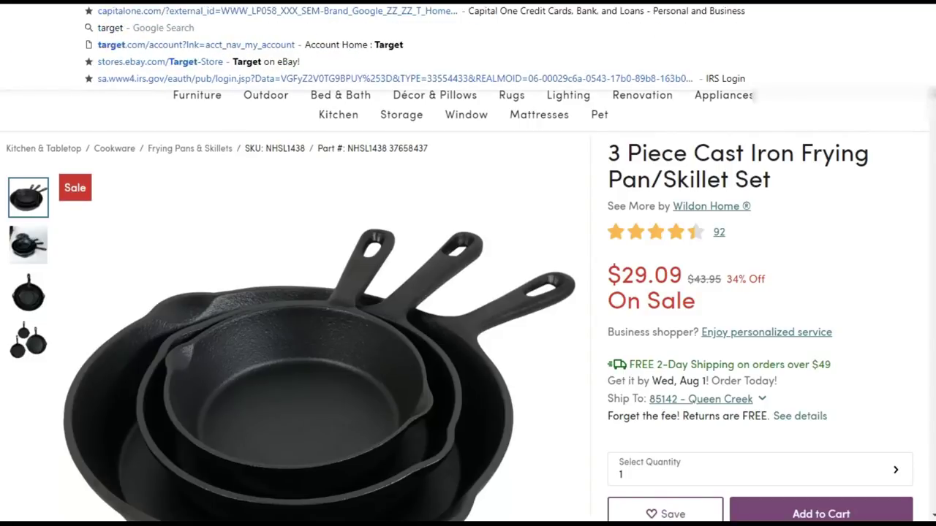
key(Return)
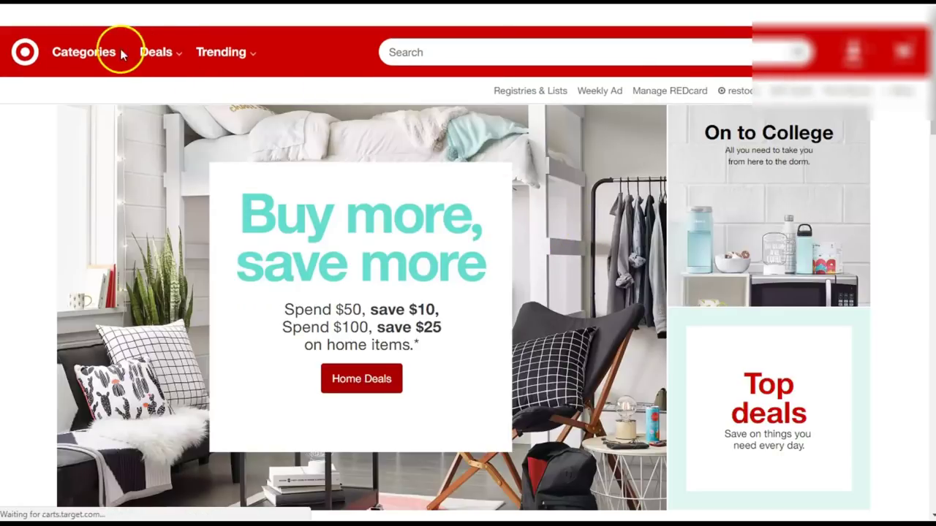
click(96, 61)
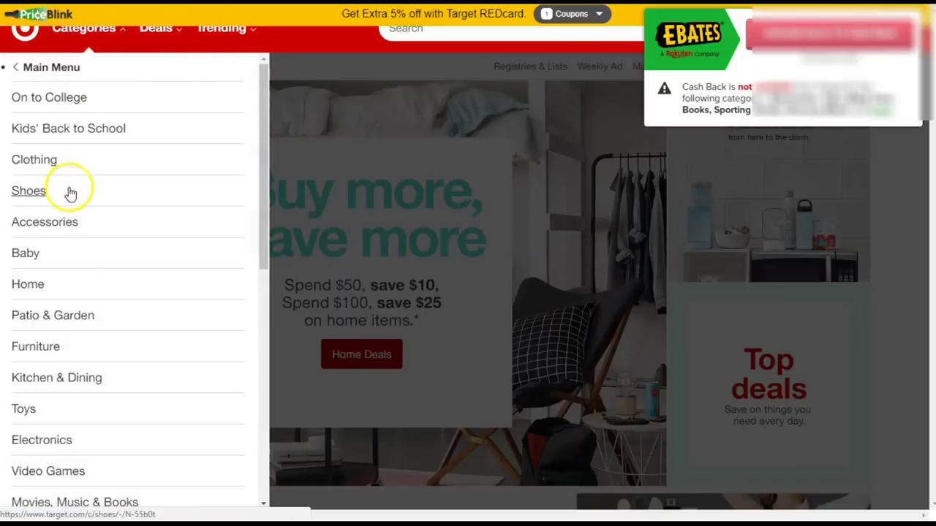
click(38, 192)
click(58, 190)
click(35, 156)
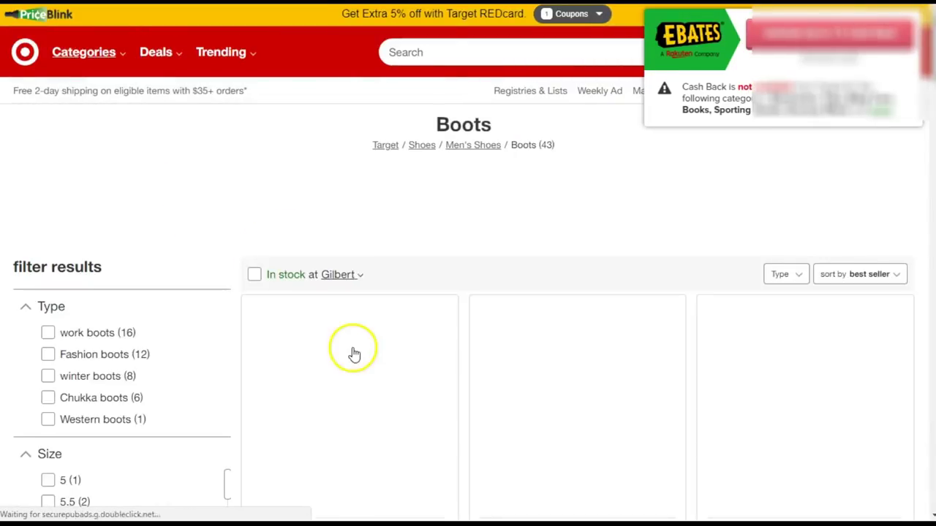
scroll(351, 351, down, 4)
click(341, 313)
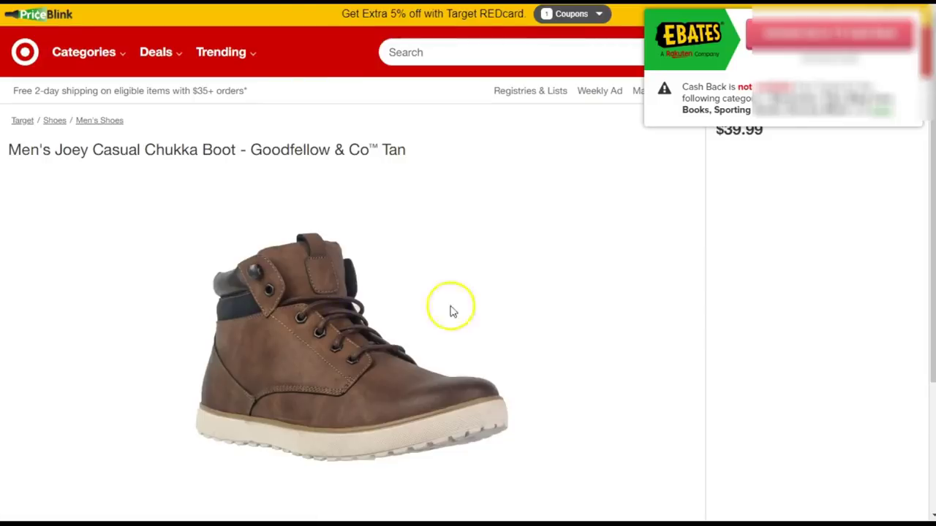
Replace the product URL in ArbitrageSuite with the Target Men's Joey Casual Chukka Boot's URL and submit it.
key(ctrl+l)
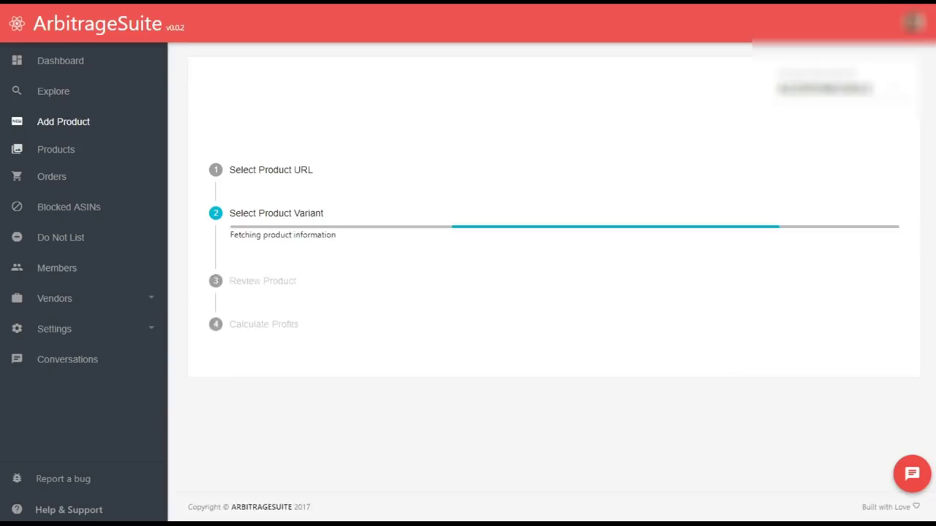
scroll(356, 351, down, 3)
scroll(348, 293, up, 3)
click(293, 173)
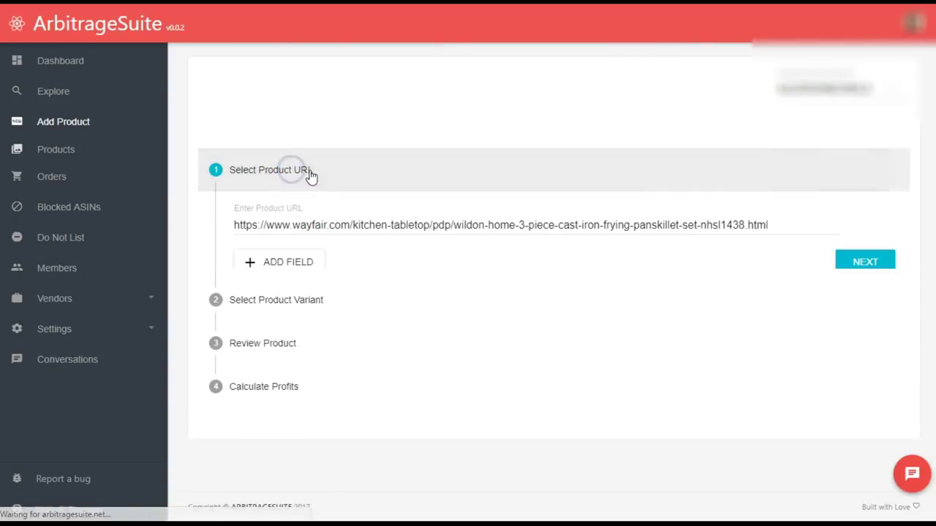
triple_click(337, 227)
text(https://www.target.com/p/men-s-joey-casual-chukka-boot-goodfellow-co-153-tan/-/A-52846970)
click(848, 262)
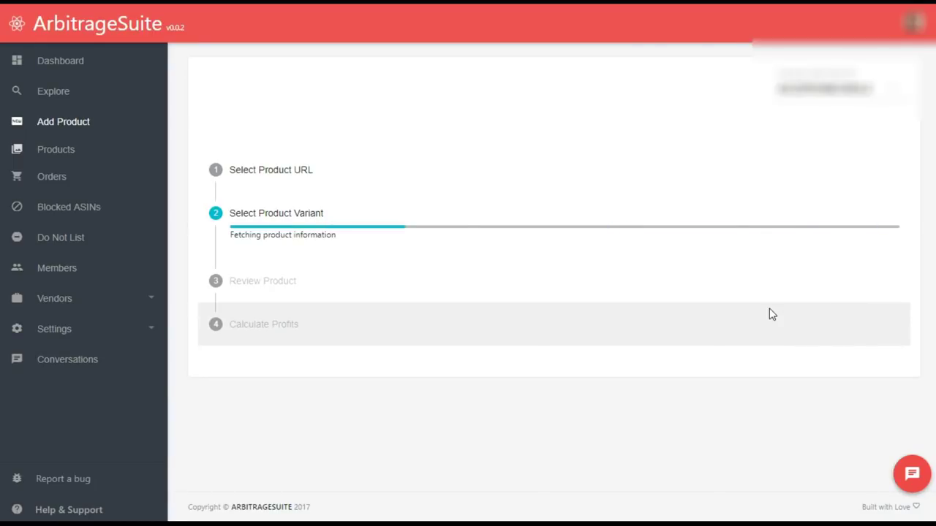
click(775, 335)
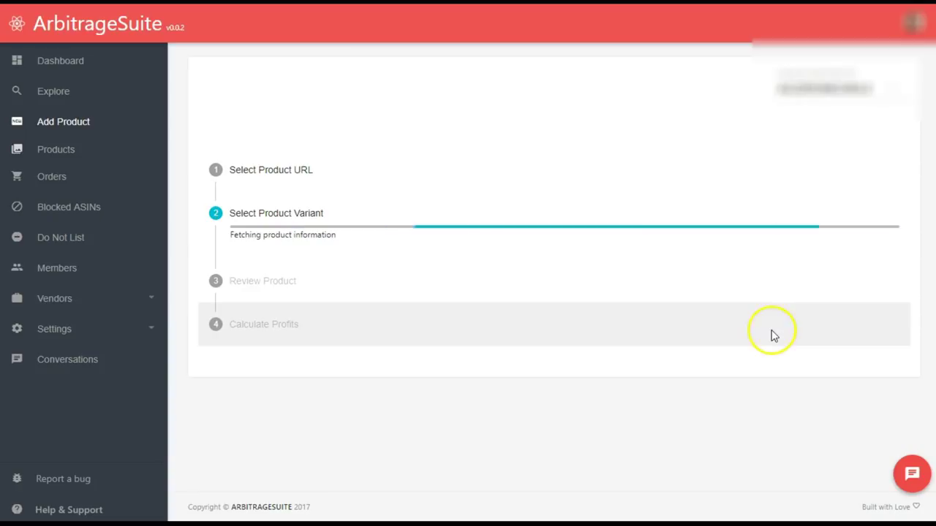
Compare the chukka boot variants fetched by ArbitrageSuite with the sizes offered on Target's product page.
scroll(759, 314, down, 3)
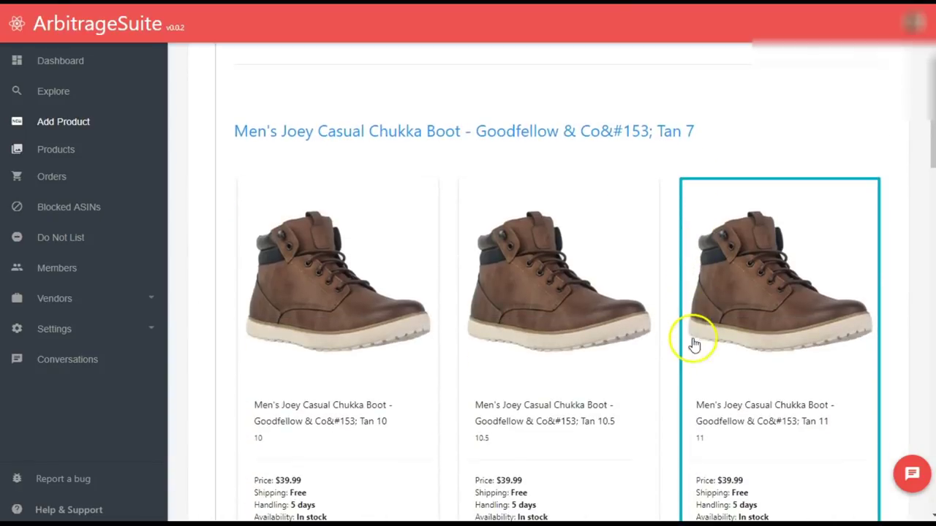
click(287, 221)
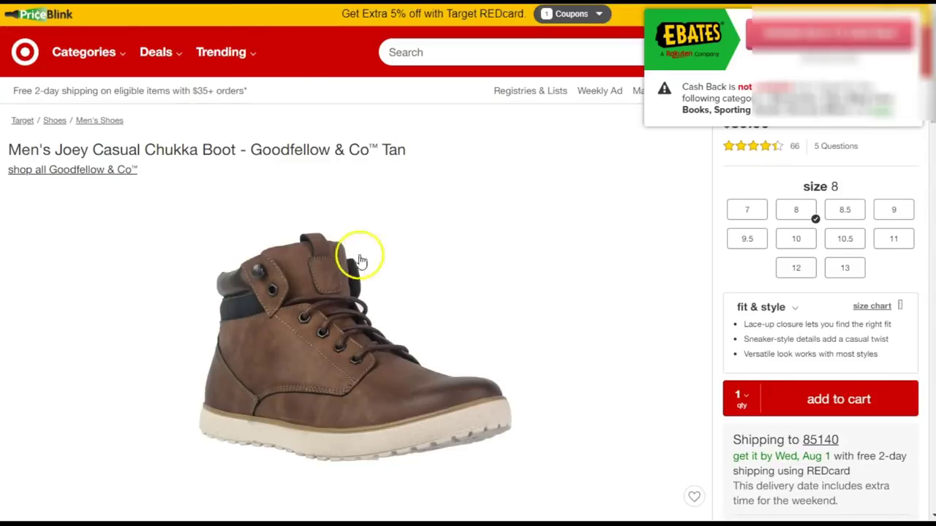
scroll(414, 199, down, 1)
scroll(439, 241, up, 1)
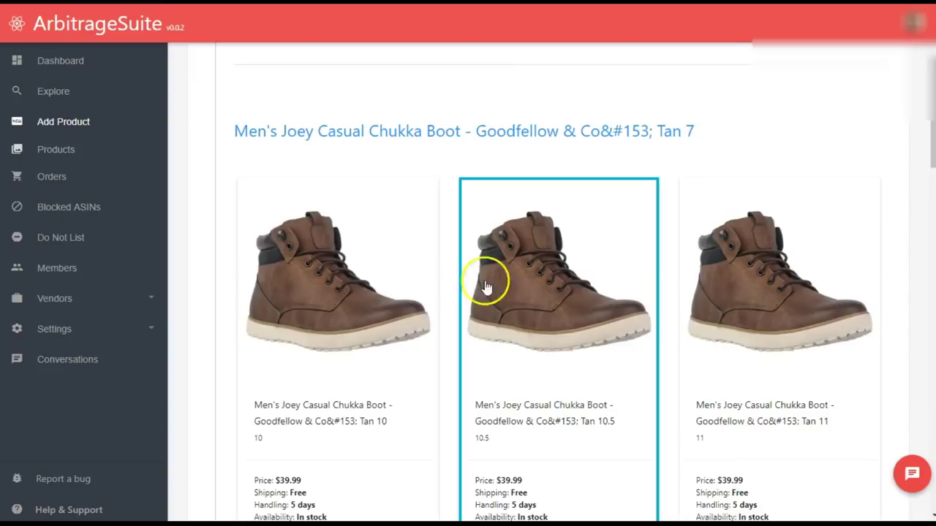
Look through the fetched boot sizes and continue to the product review with the size 8 variant.
scroll(508, 286, down, 3)
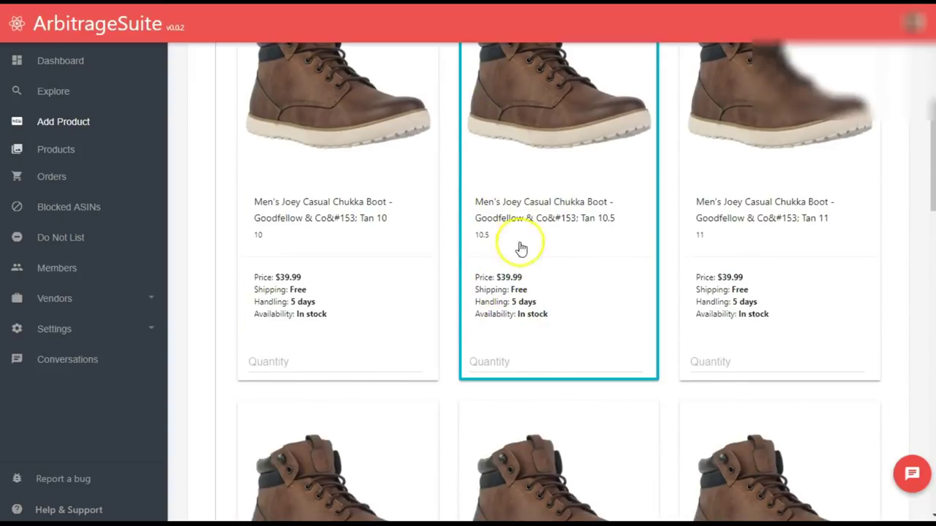
scroll(286, 289, down, 5)
scroll(726, 367, down, 4)
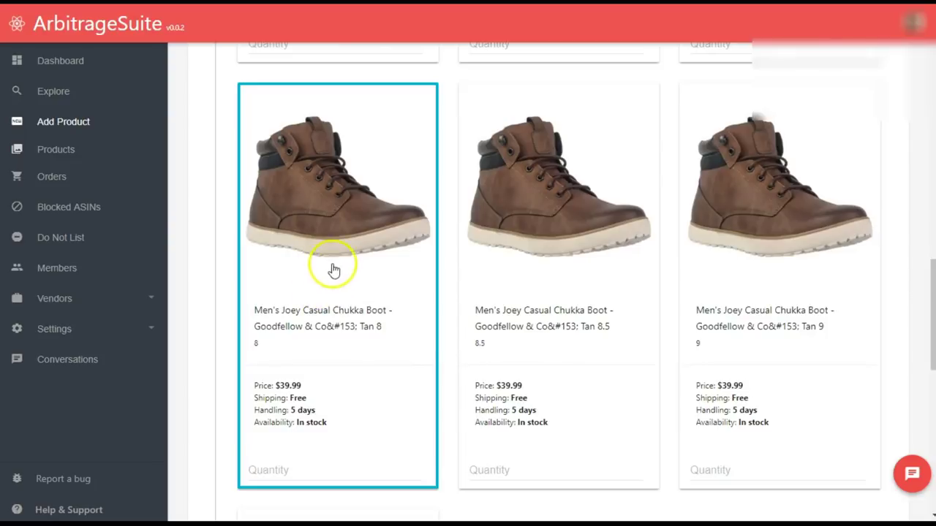
scroll(522, 383, down, 6)
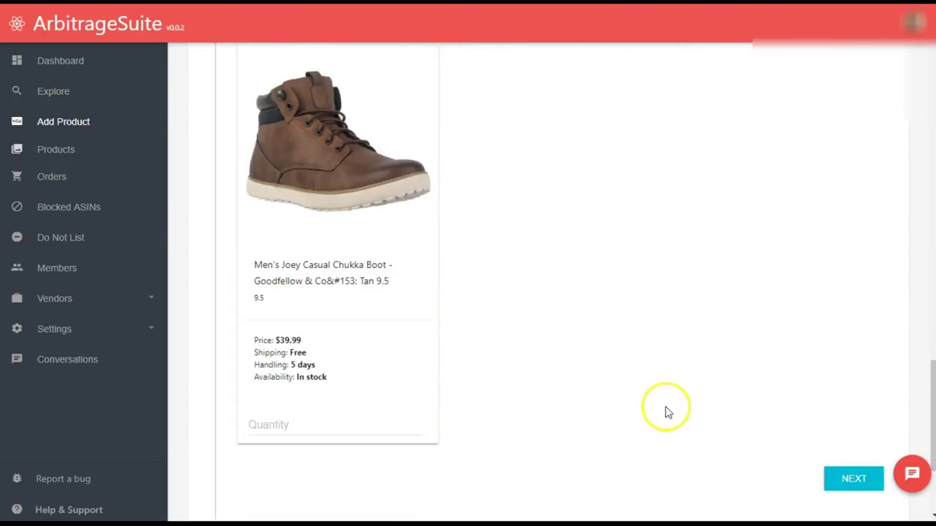
click(305, 122)
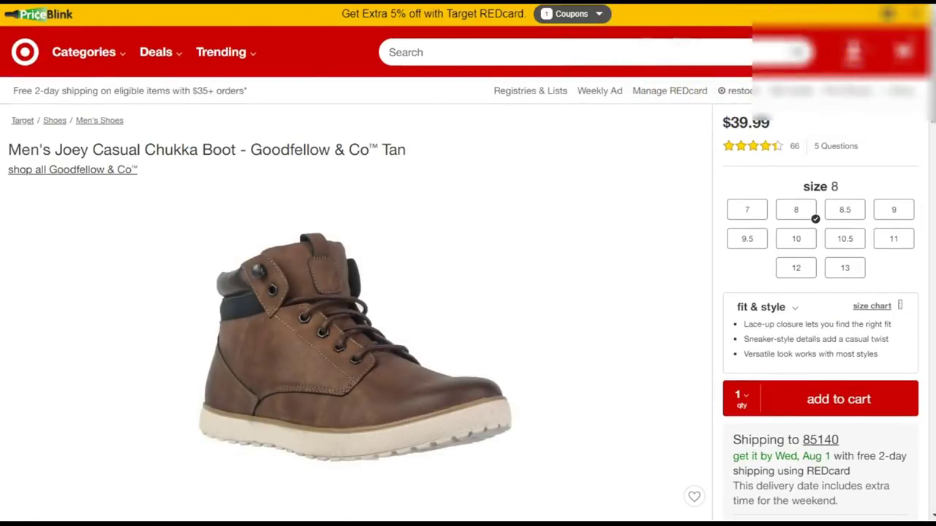
key(ctrl+w)
click(855, 477)
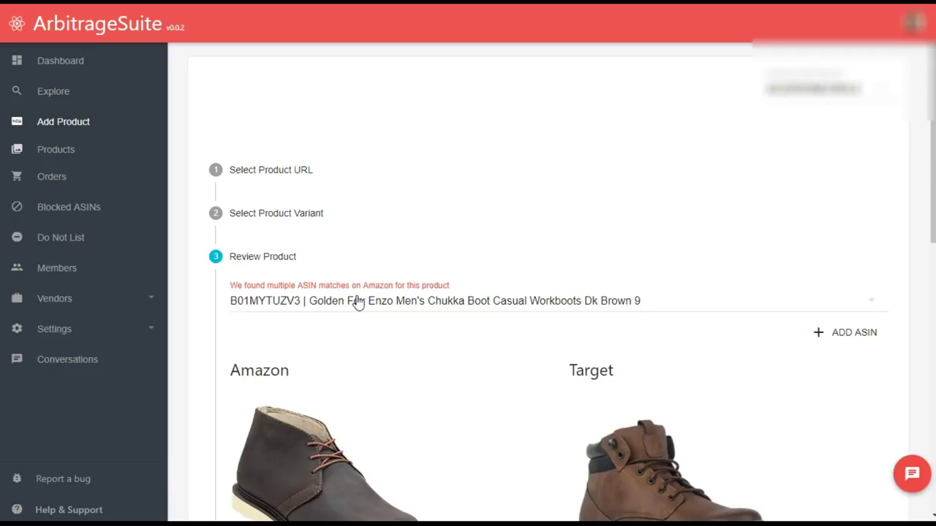
Compare the matched Golden Fox Enzo chukka boot's Amazon details, sales rank and best offers with the Target boot's.
scroll(246, 334, down, 3)
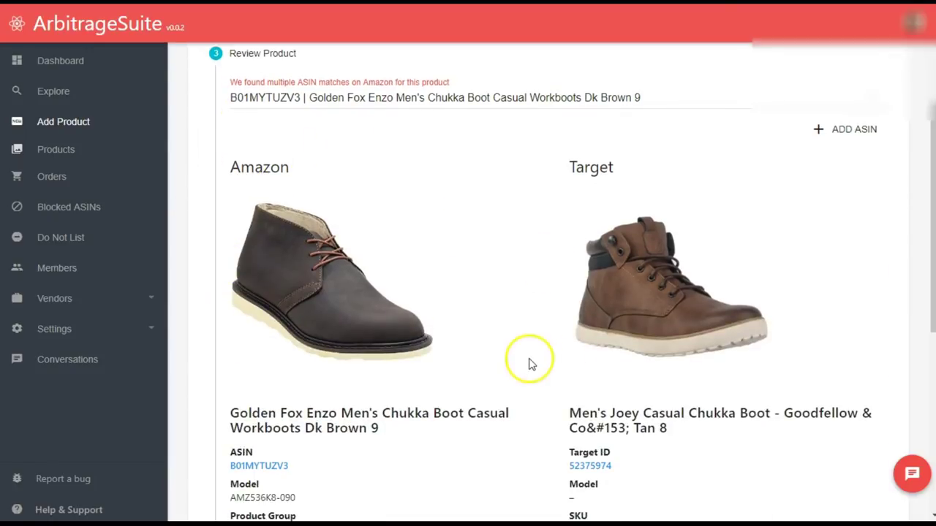
scroll(532, 373, down, 2)
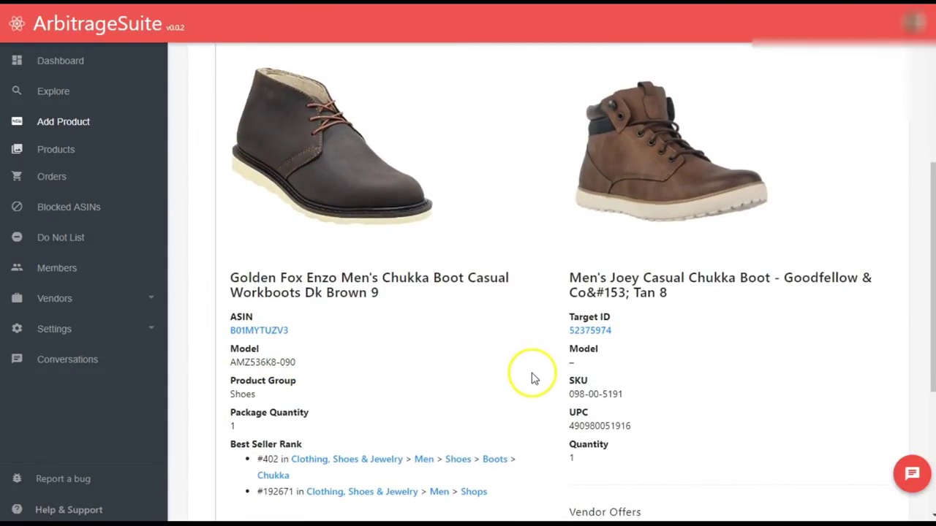
scroll(486, 322, up, 1)
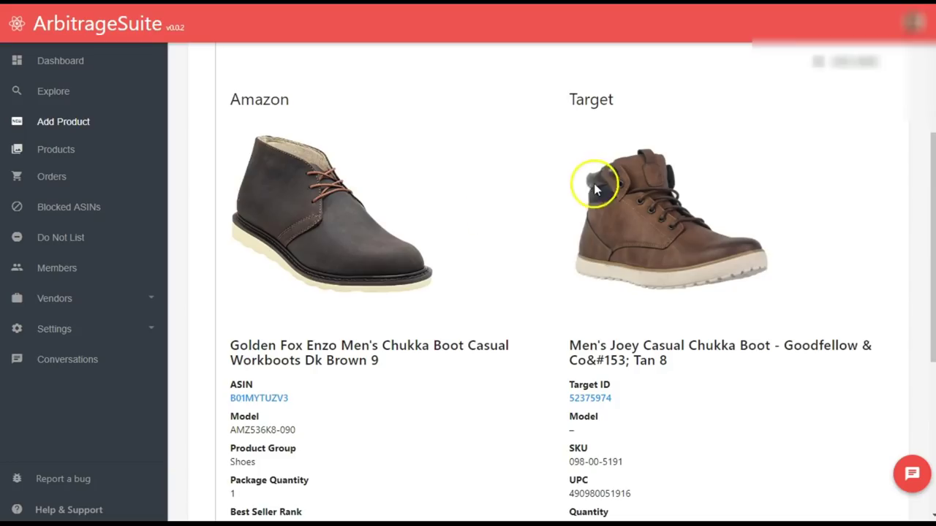
scroll(308, 220, down, 5)
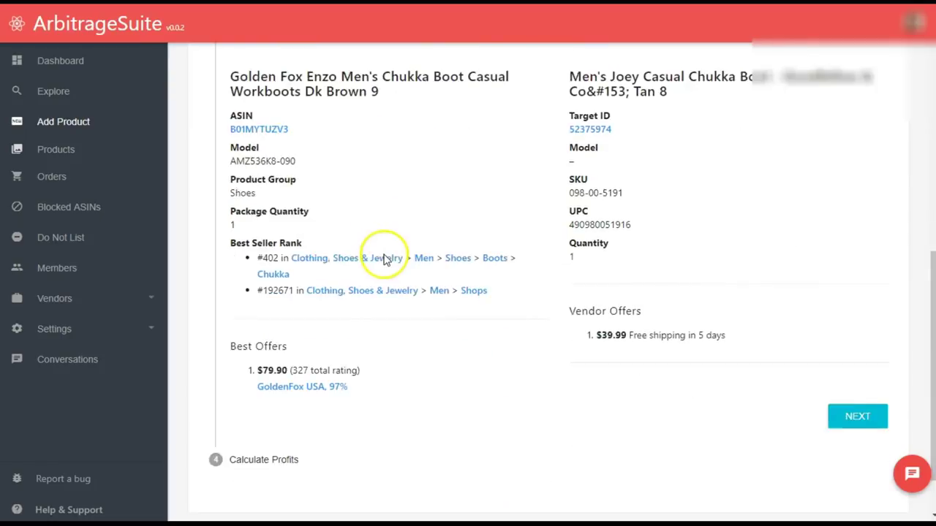
scroll(403, 281, up, 5)
scroll(600, 320, up, 2)
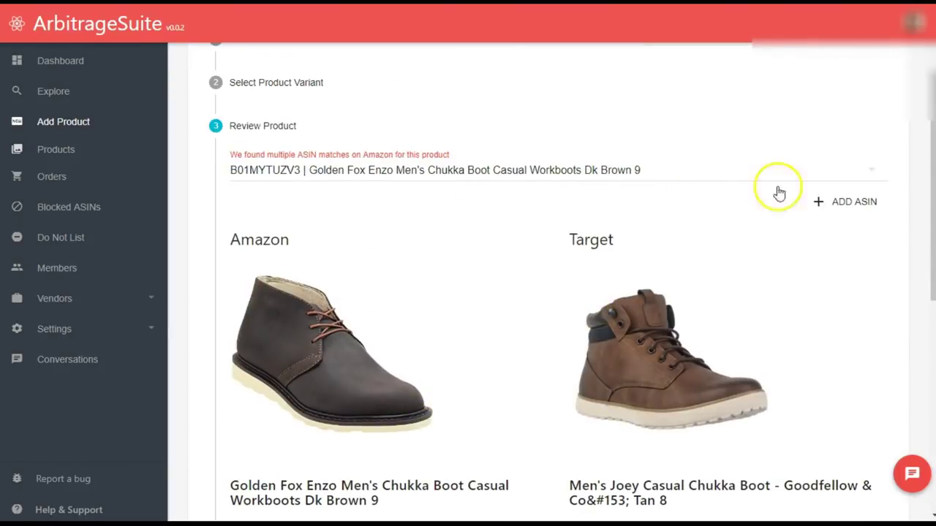
Try the Metrocharm MC131 boot as the Amazon match, and switch it to the Timberland Davis Square chukka, ASIN B079BYRD87.
click(872, 176)
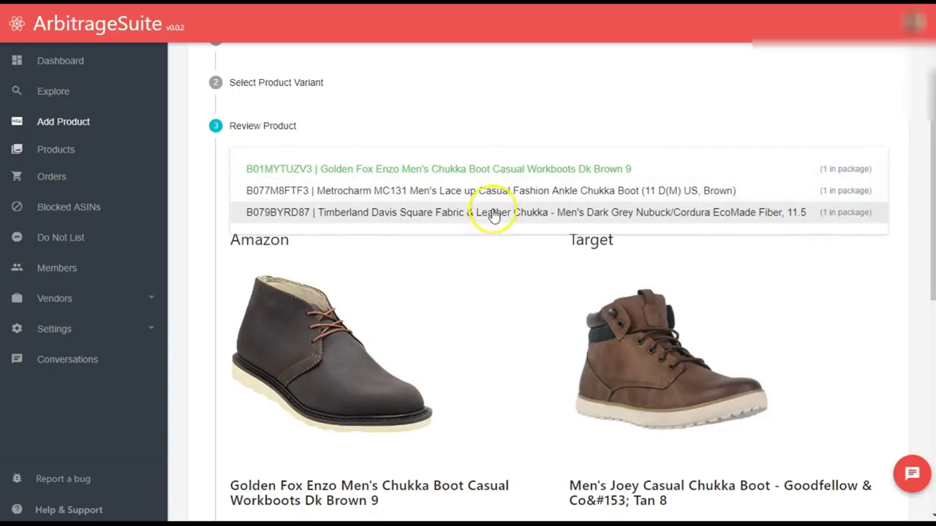
click(474, 191)
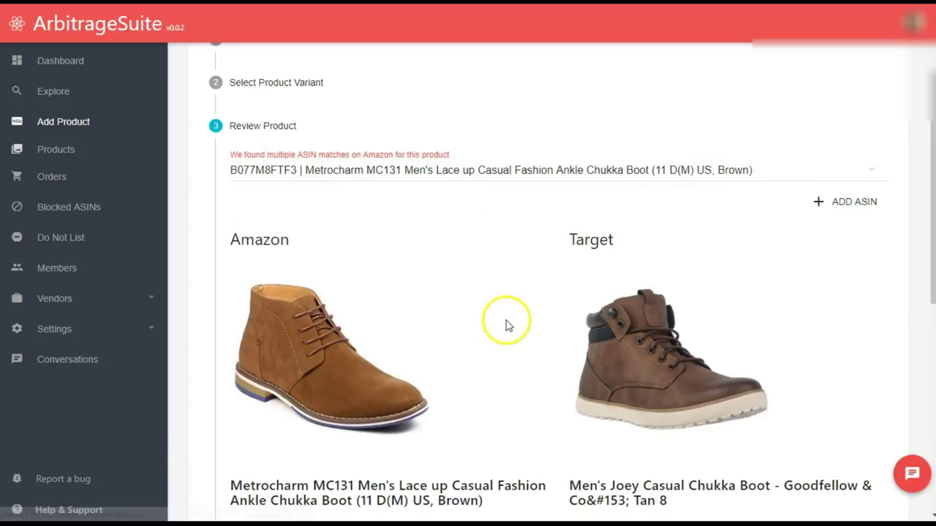
click(869, 169)
click(589, 212)
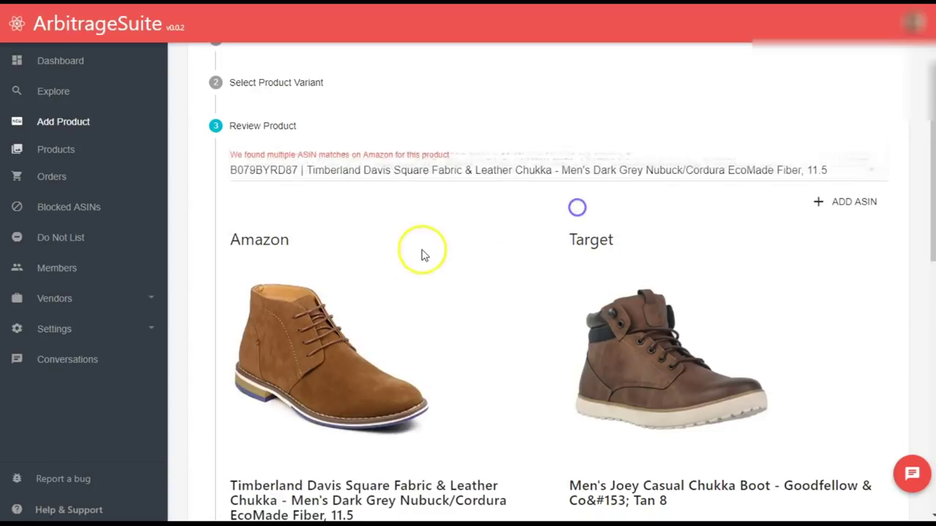
Compare the Timberland Davis Square chukka's photo, Amazon sales rank and best offers with the Target boot's details and price.
scroll(365, 307, down, 5)
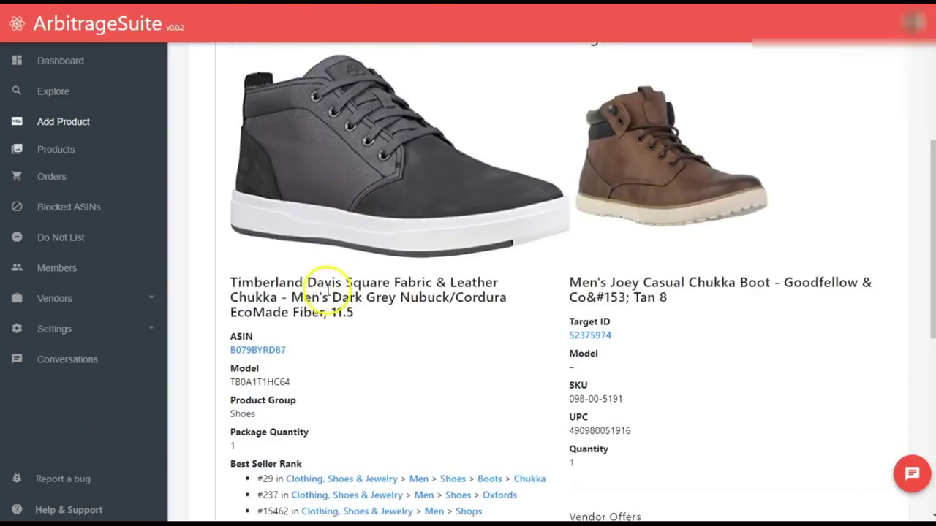
scroll(339, 329, up, 4)
scroll(439, 366, down, 3)
scroll(548, 395, down, 4)
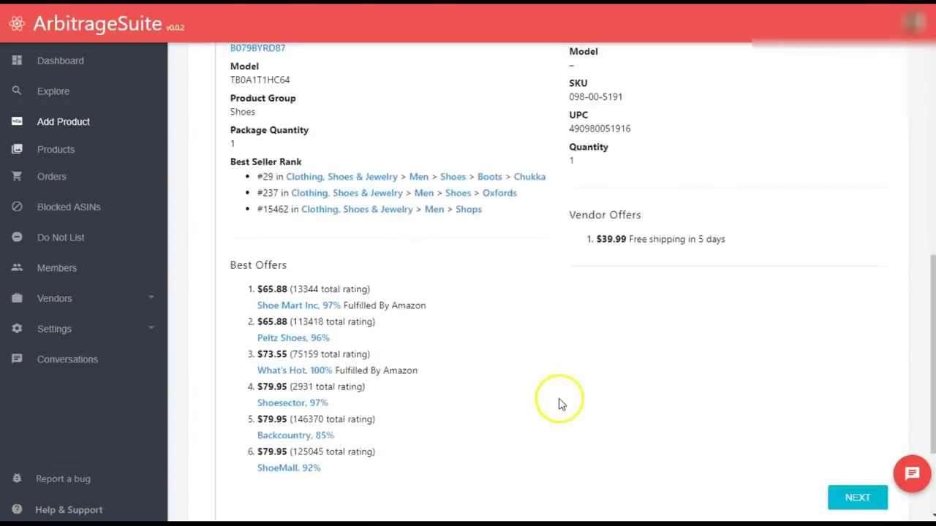
scroll(343, 388, up, 7)
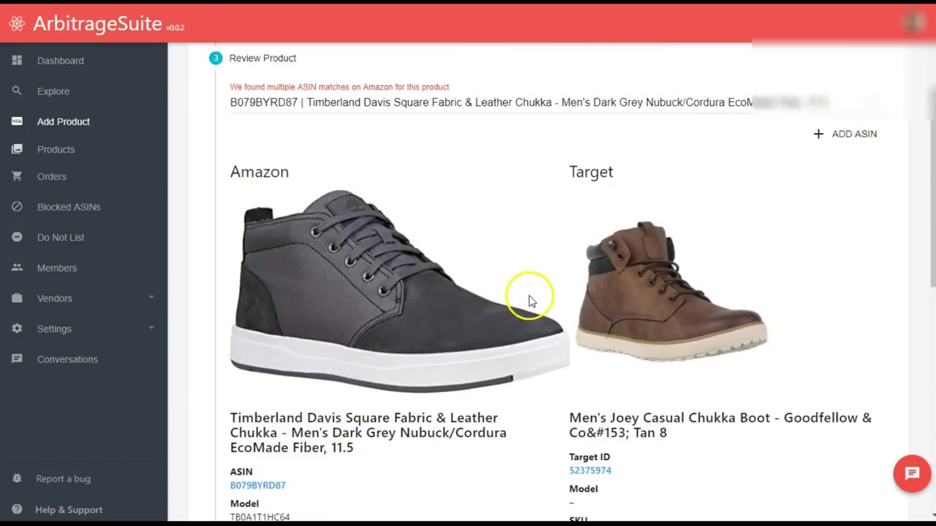
Browse Target's bedroom furniture for armoires and open the gray Threshold Double Rod Metal Freestanding Closet with Cover.
scroll(532, 300, up, 3)
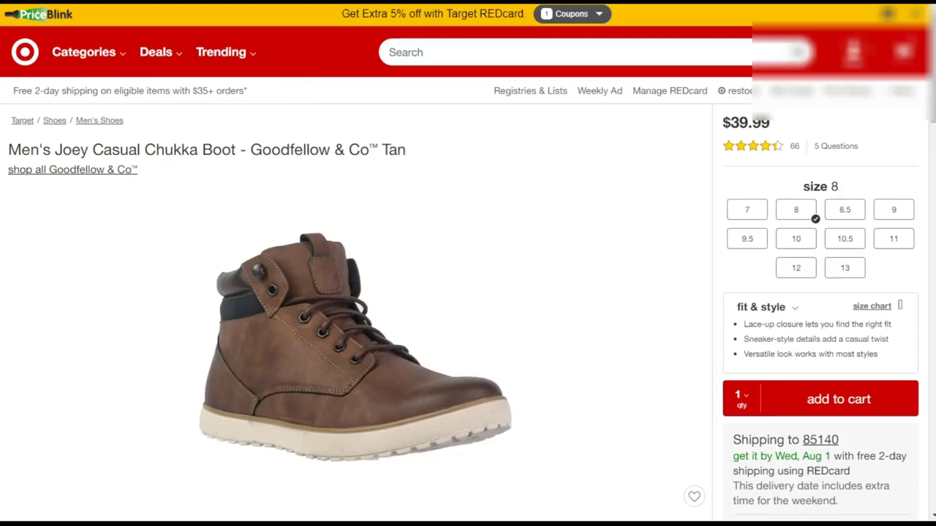
click(76, 54)
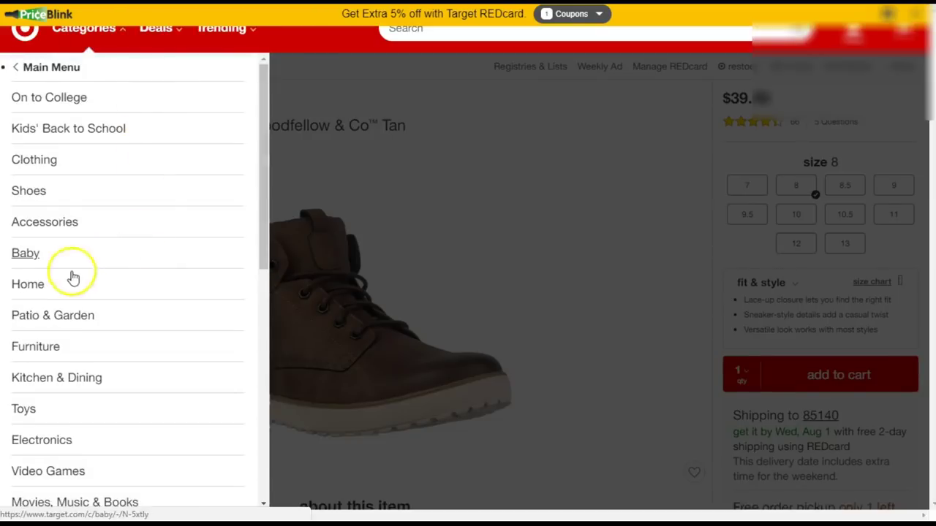
click(34, 283)
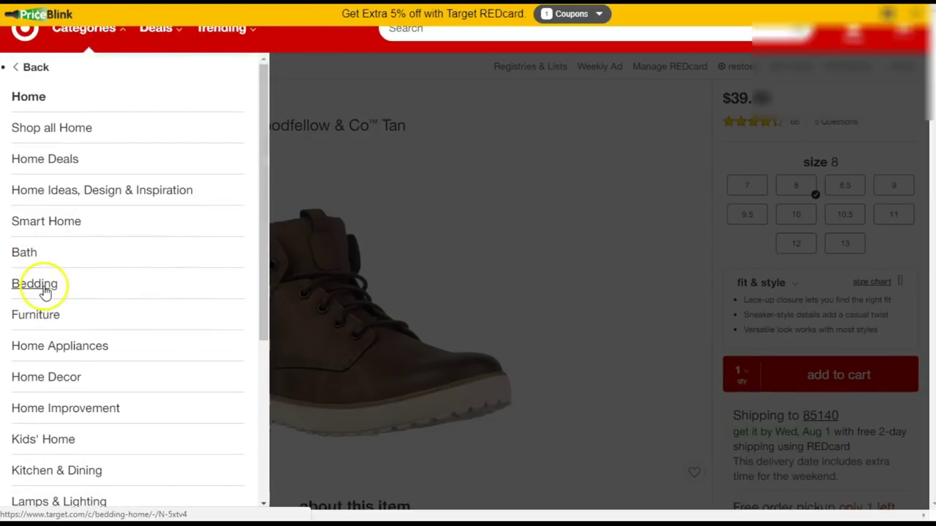
click(45, 316)
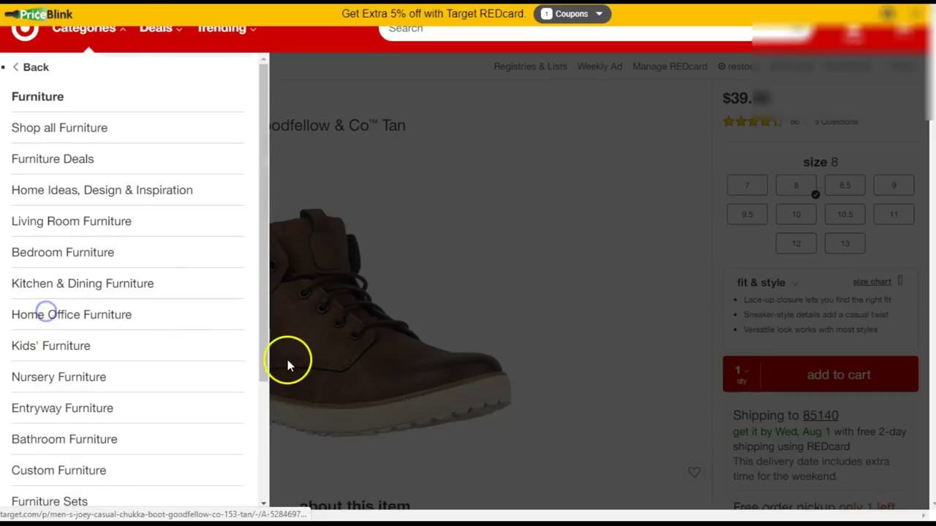
click(102, 254)
click(50, 284)
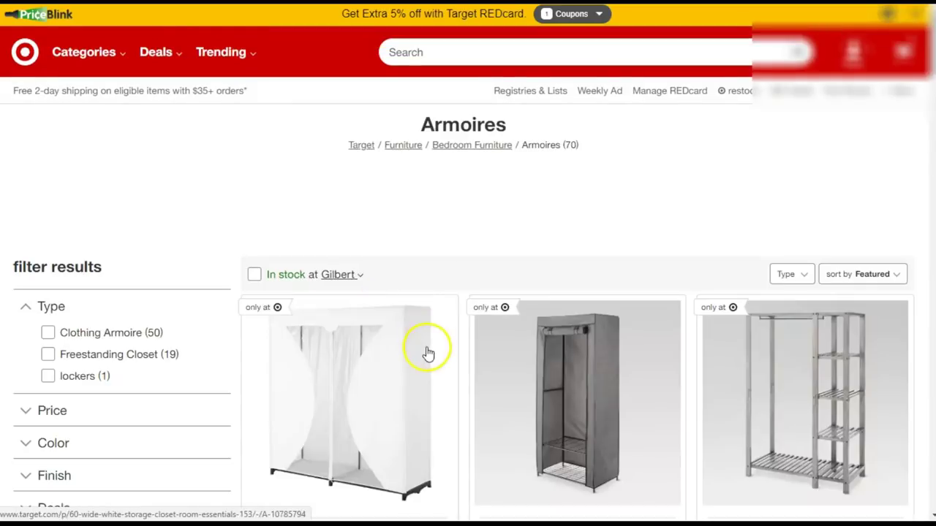
scroll(424, 351, down, 4)
click(519, 309)
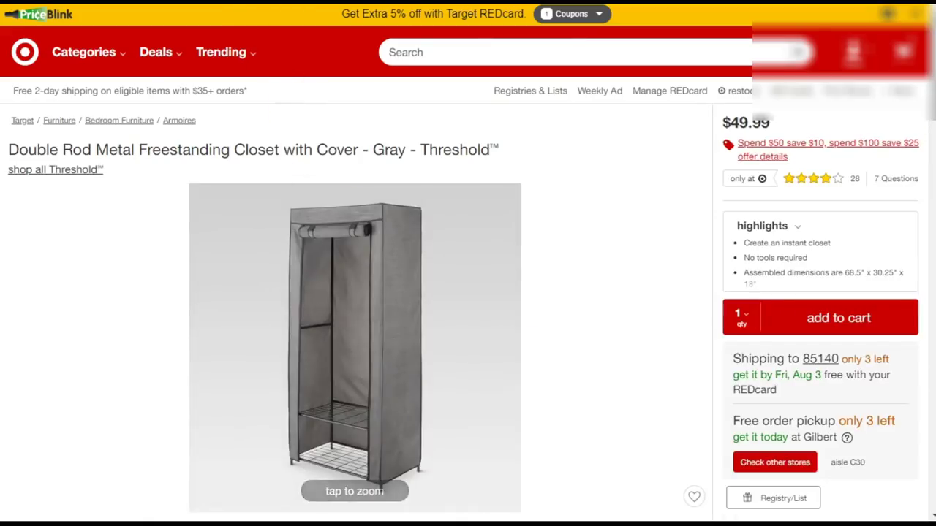
Copy the closet's Target address, enter it as the product URL in ArbitrageSuite, and fetch its variants.
click(259, 8)
key(Escape)
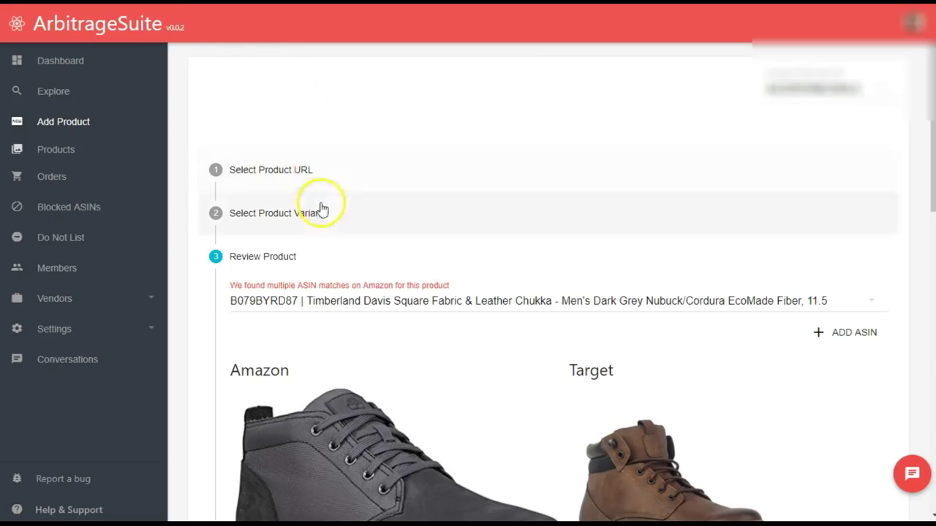
click(314, 169)
click(359, 223)
key(ctrl+a)
text(https://www.target.com/p/double-rod-metal-freestanding-closet-with-cover-gray-threshold-153/-/A-17162532)
click(857, 267)
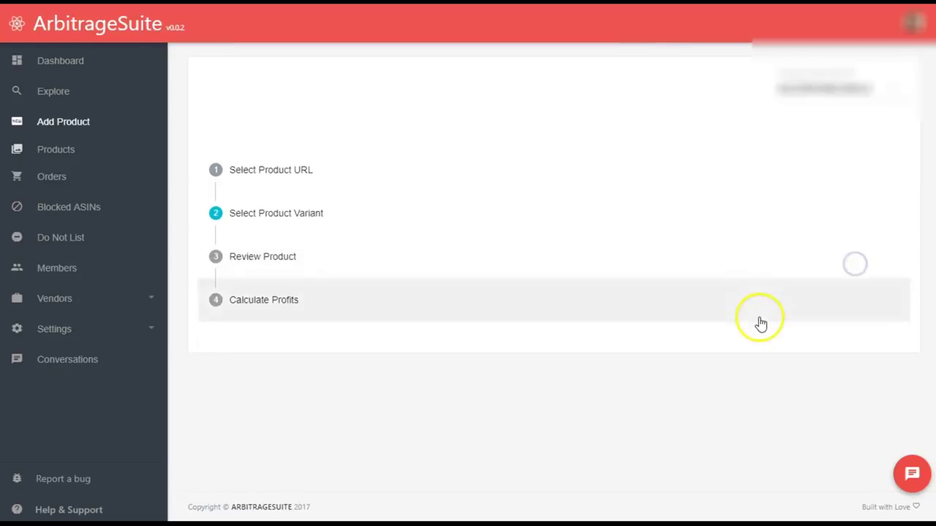
Check the fetched gray closet variant and continue with it to the product review.
scroll(473, 376, down, 4)
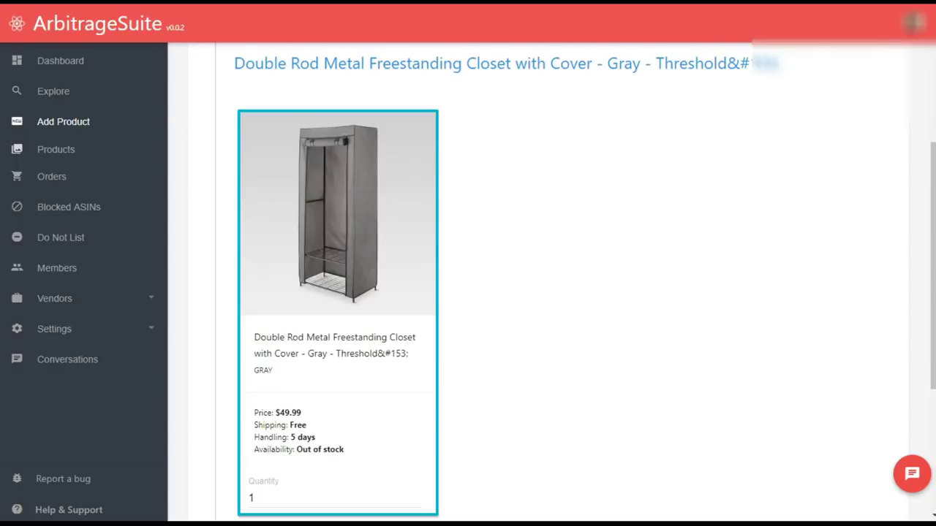
scroll(418, 328, down, 3)
click(853, 301)
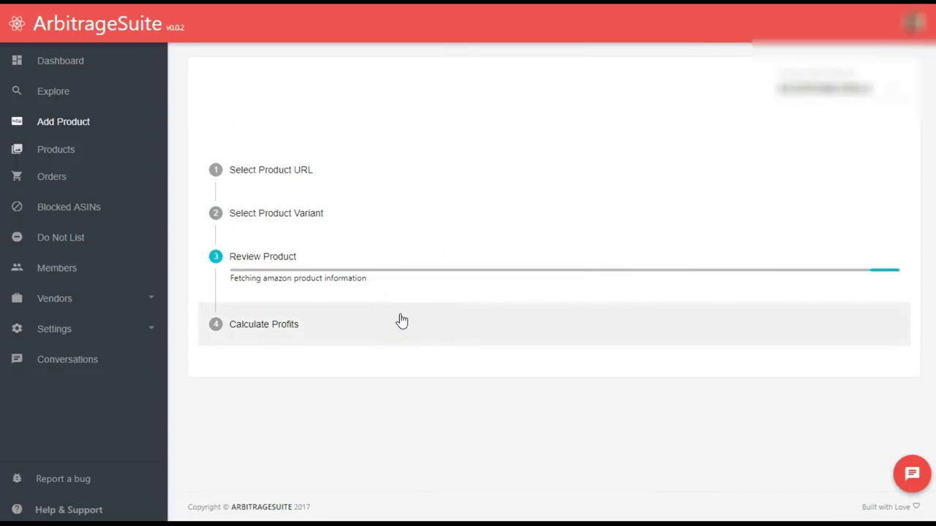
Compare the matched Amazon closet's photo, title, ASIN and best offers with the Target closet's details and vendor price.
scroll(466, 383, down, 3)
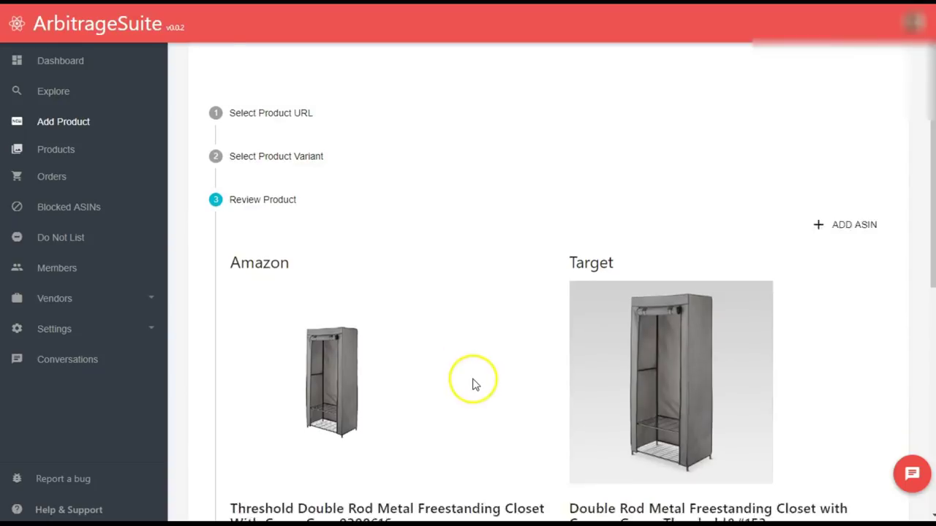
scroll(472, 370, down, 1)
scroll(374, 314, down, 1)
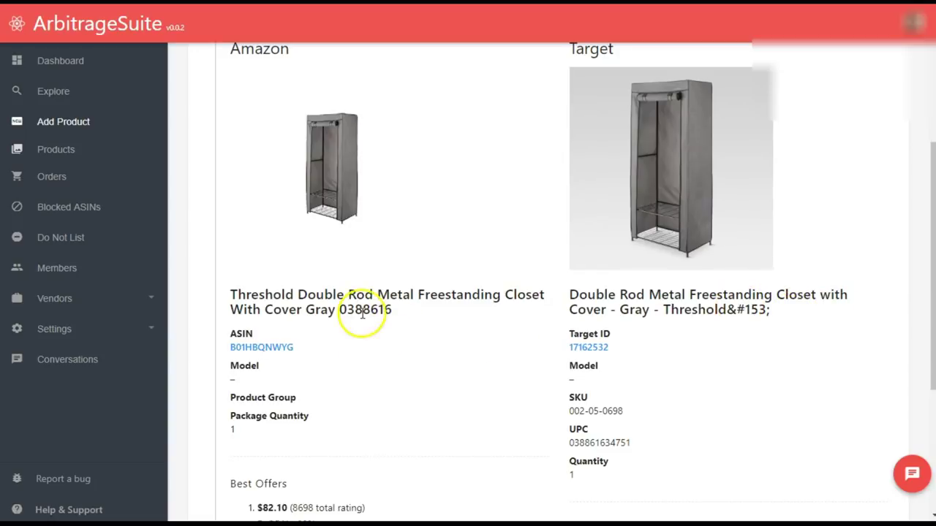
scroll(472, 349, down, 2)
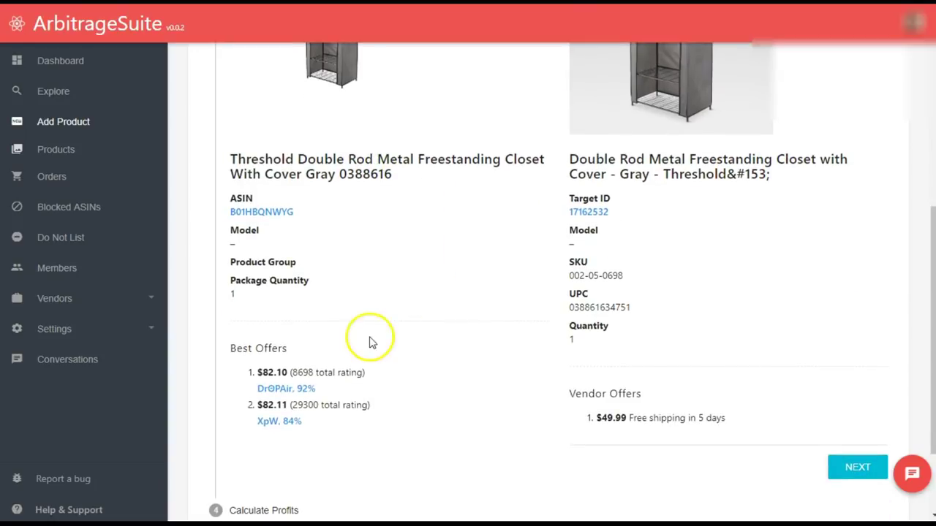
scroll(460, 377, down, 1)
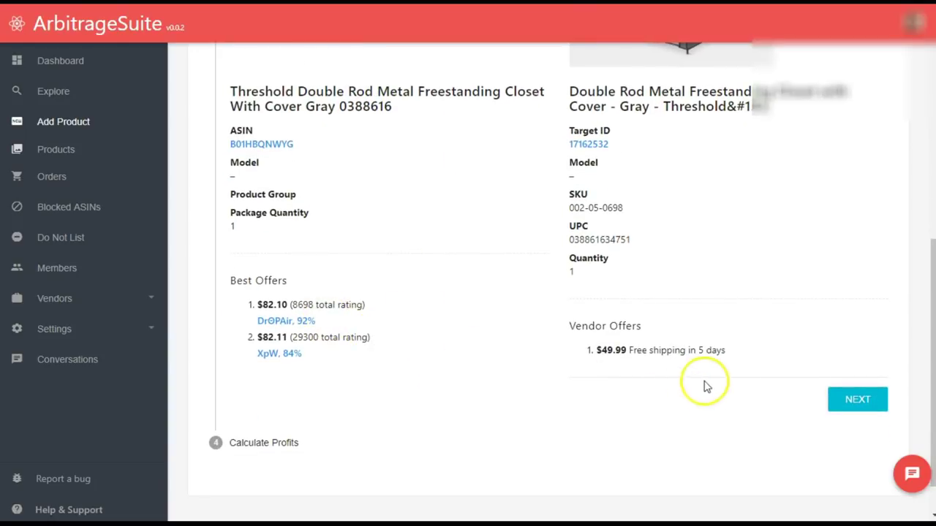
Continue to the profit calculation and examine the closet's cost breakdown, offer position chart and ROI settings.
click(848, 399)
scroll(516, 441, down, 2)
scroll(517, 451, down, 5)
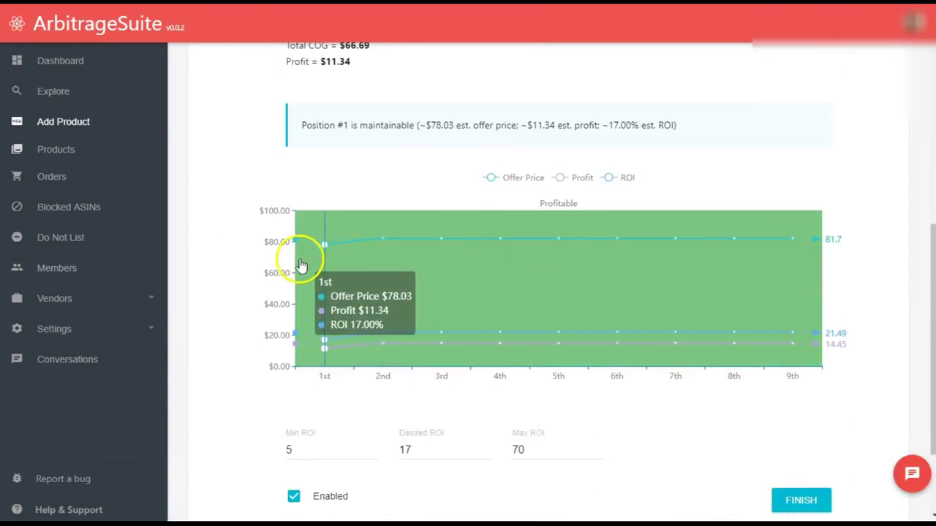
scroll(263, 365, down, 2)
scroll(257, 373, down, 1)
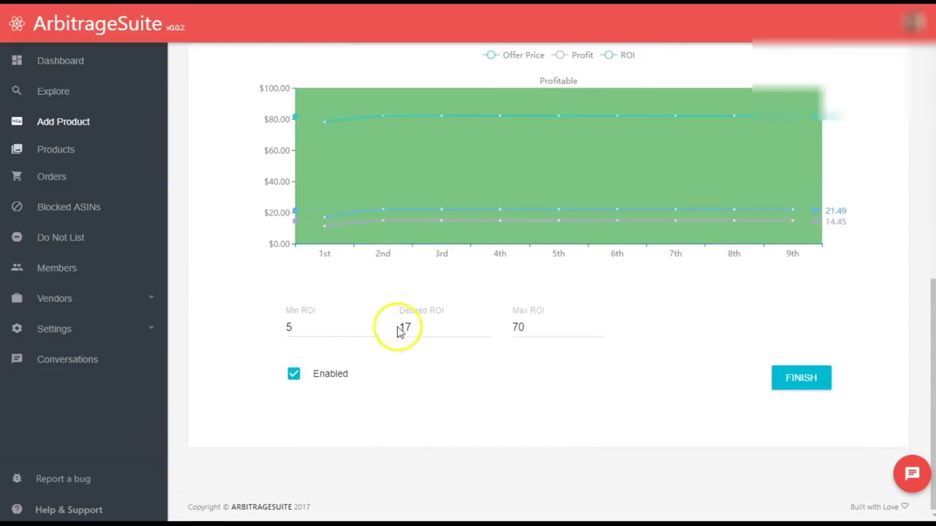
scroll(365, 340, up, 3)
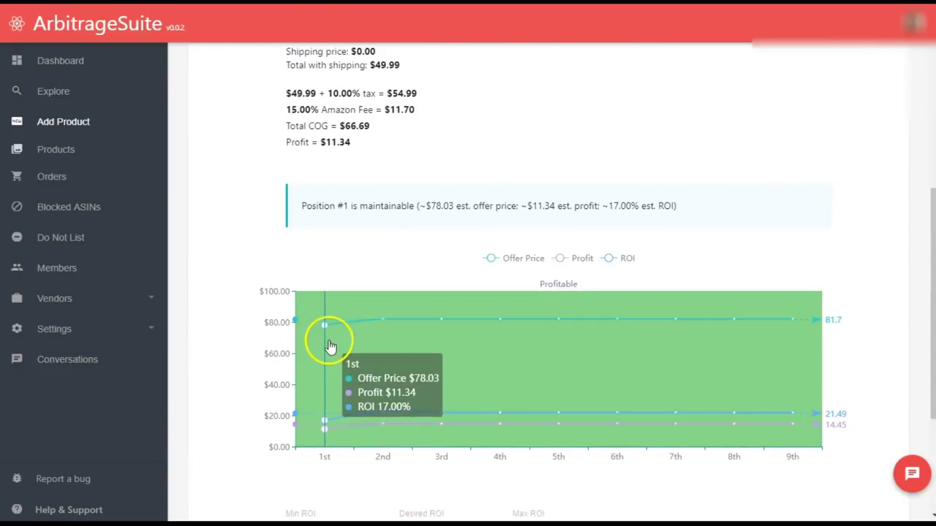
scroll(282, 340, up, 1)
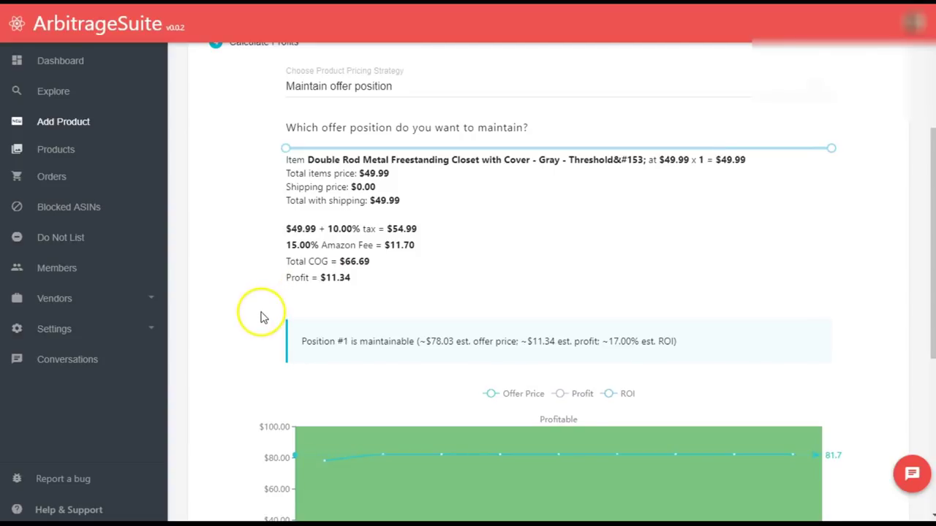
scroll(263, 318, up, 3)
scroll(263, 313, down, 8)
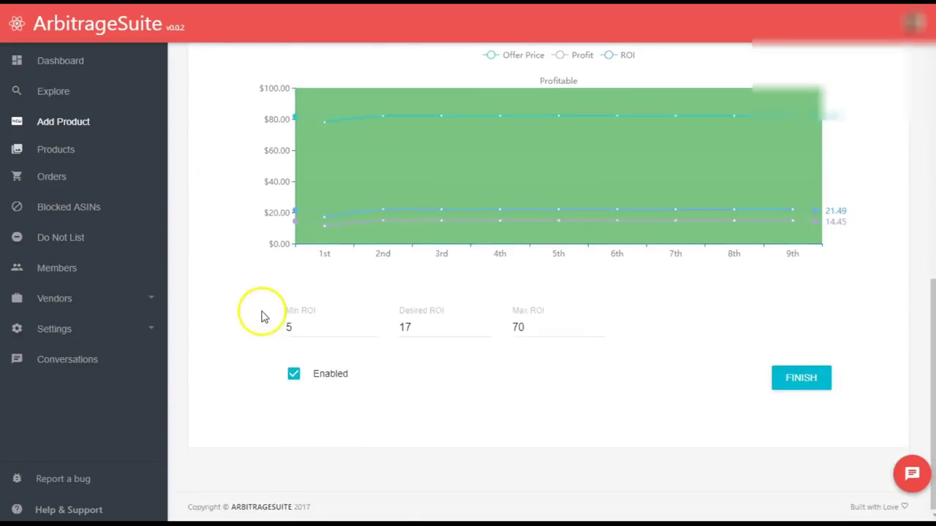
scroll(261, 313, up, 7)
Return to the product review and open the matched closet's Amazon listing, ASIN B01HBQNWYG.
click(275, 138)
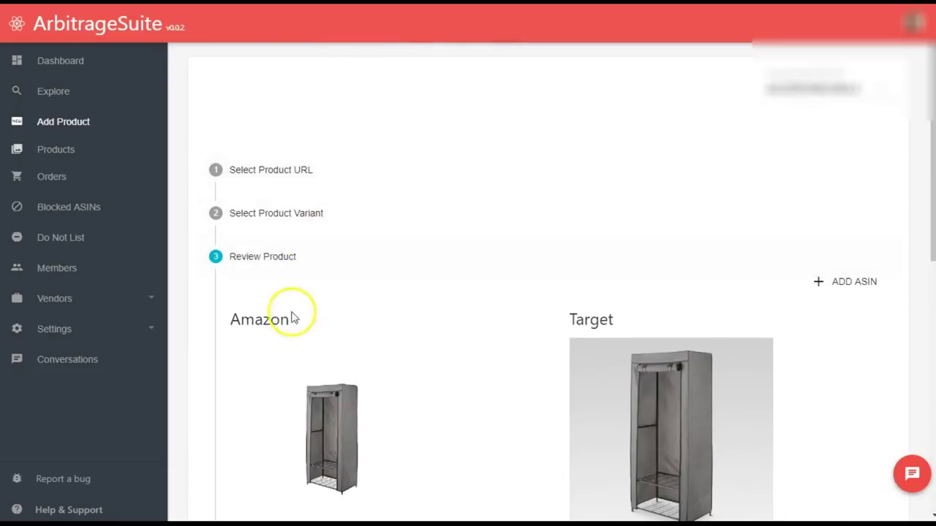
scroll(351, 340, down, 3)
click(274, 351)
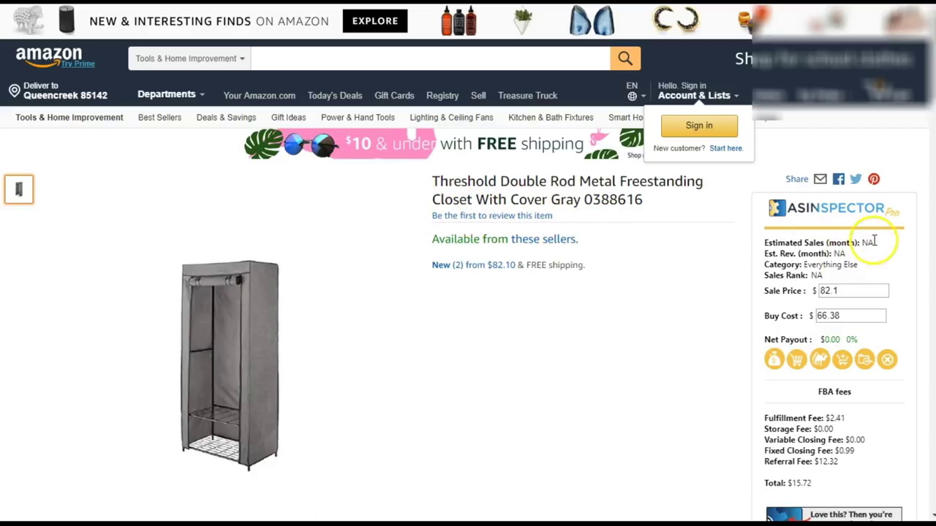
Examine the Amazon closet listing's sales estimates, three-month price history, related products and product information.
scroll(476, 376, down, 5)
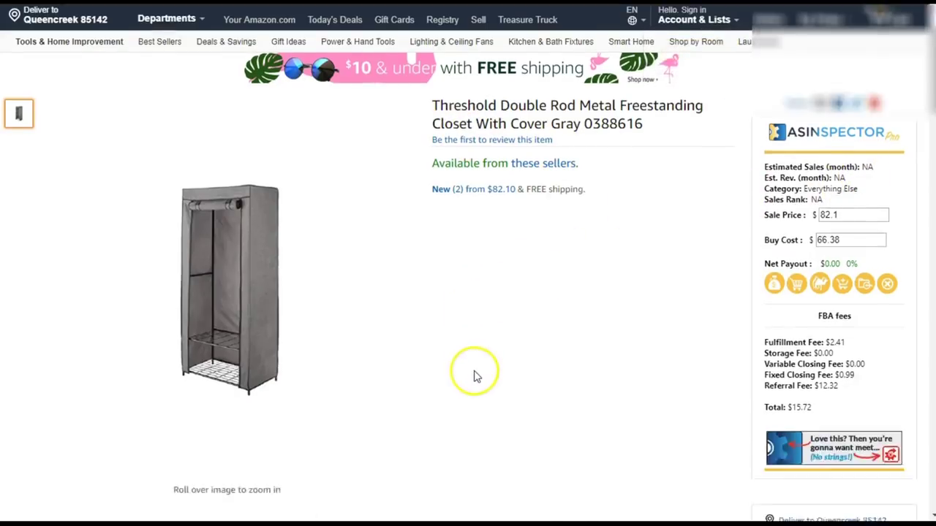
scroll(485, 377, up, 5)
scroll(631, 349, down, 5)
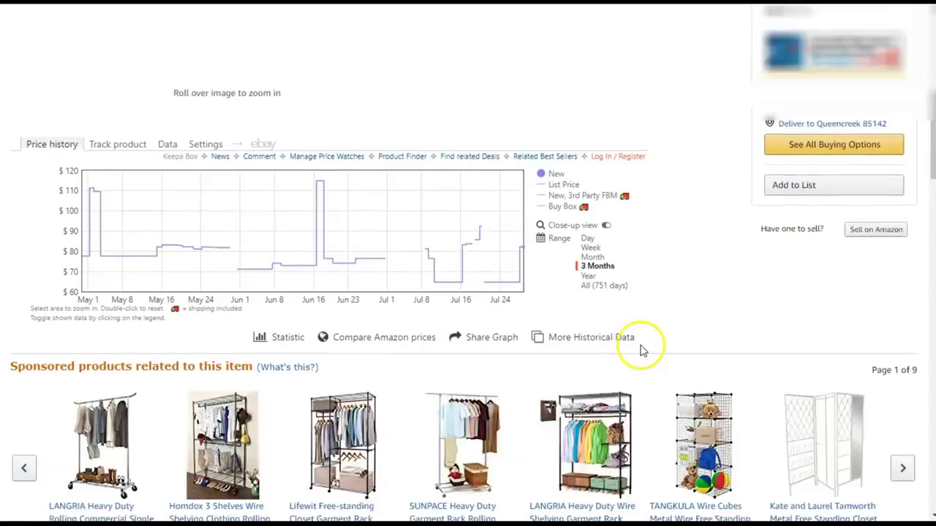
scroll(46, 228, down, 2)
scroll(121, 198, up, 2)
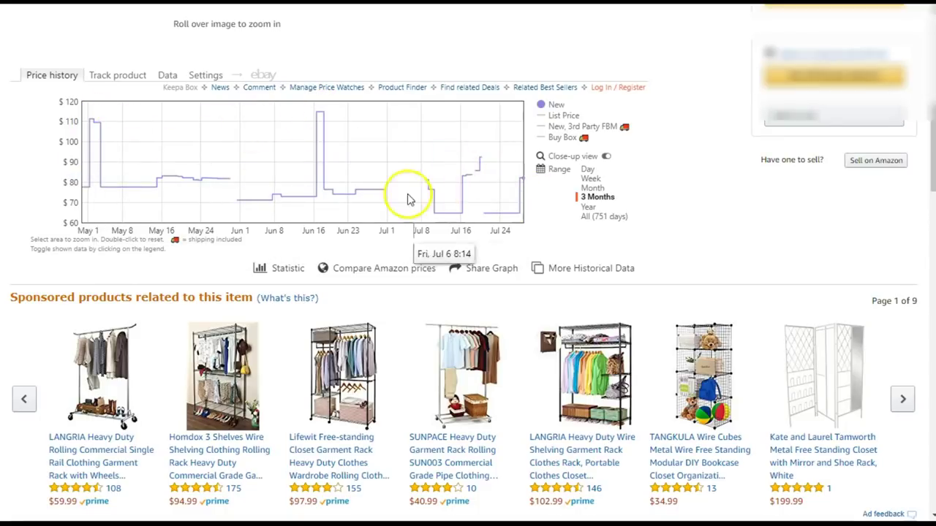
scroll(246, 253, down, 8)
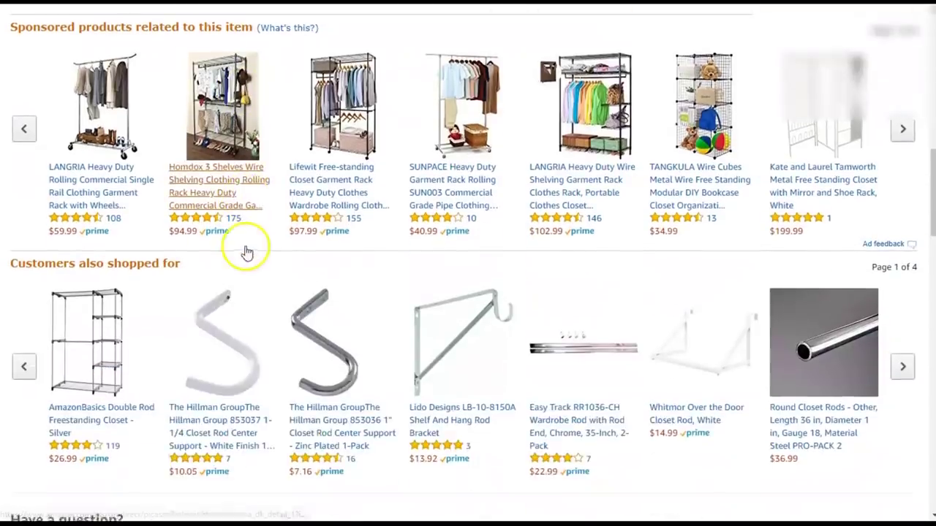
scroll(268, 268, down, 3)
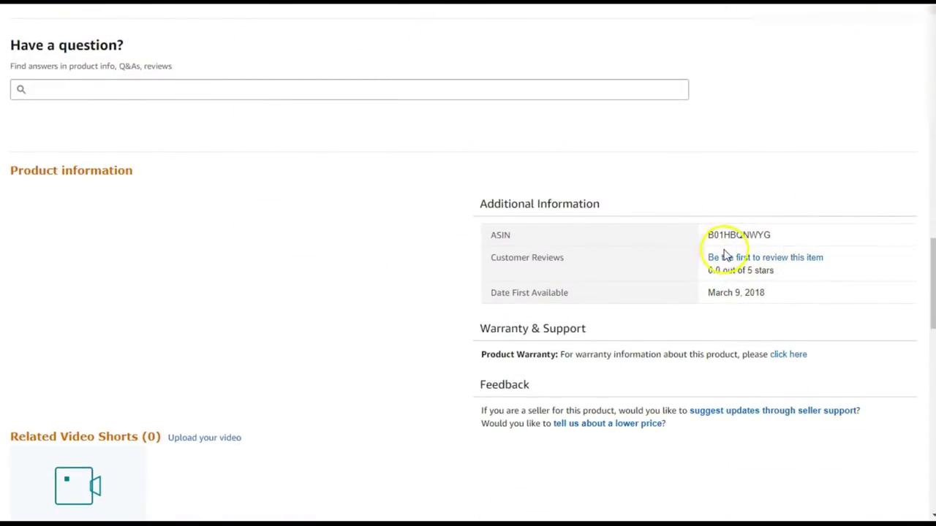
scroll(384, 322, down, 5)
scroll(384, 321, up, 20)
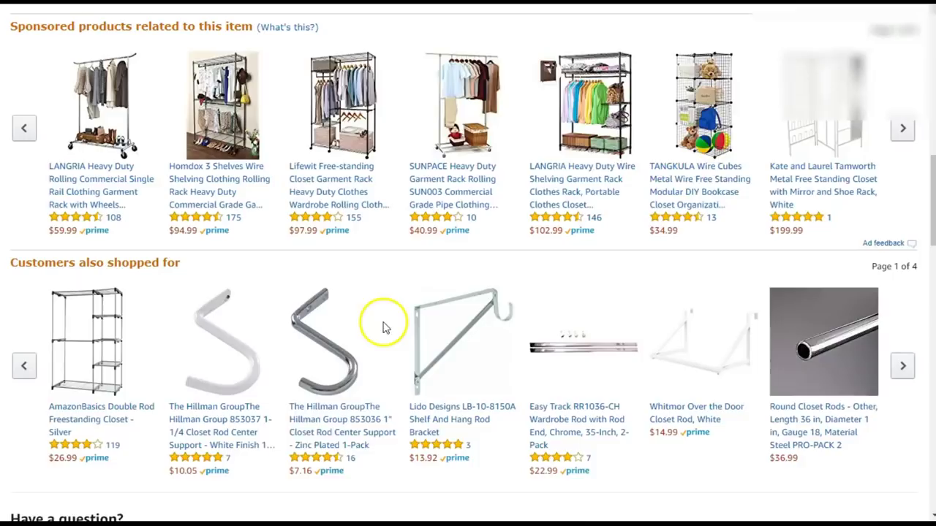
scroll(384, 332, down, 6)
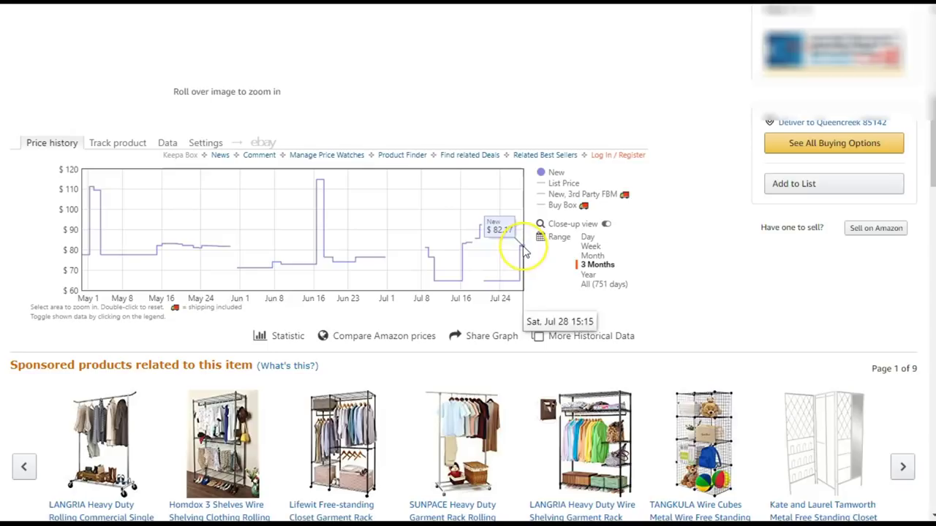
scroll(553, 313, up, 7)
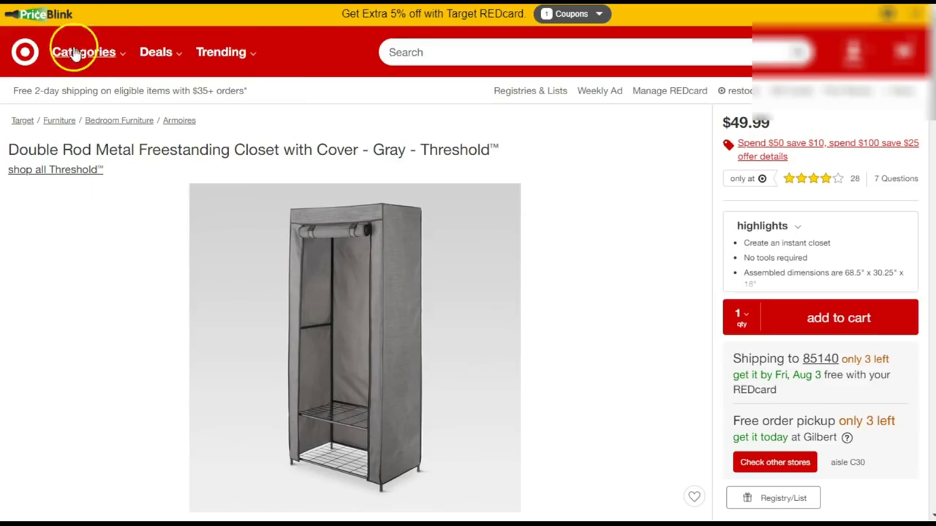
Browse Target's exercise bikes under Sports & Outdoors and open the Marcy Recumbent Mag Cycle (NS-908R).
click(76, 54)
scroll(117, 343, down, 4)
scroll(115, 356, down, 2)
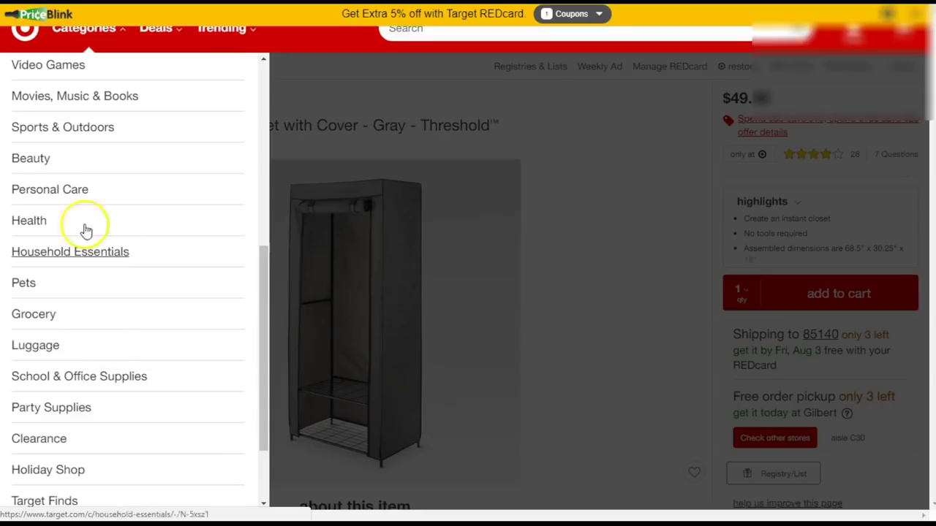
click(73, 126)
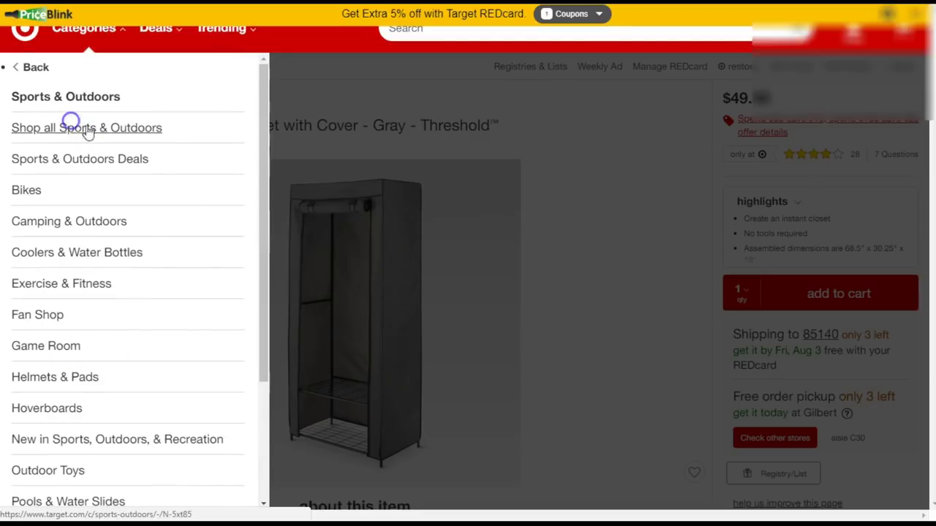
click(89, 291)
click(69, 288)
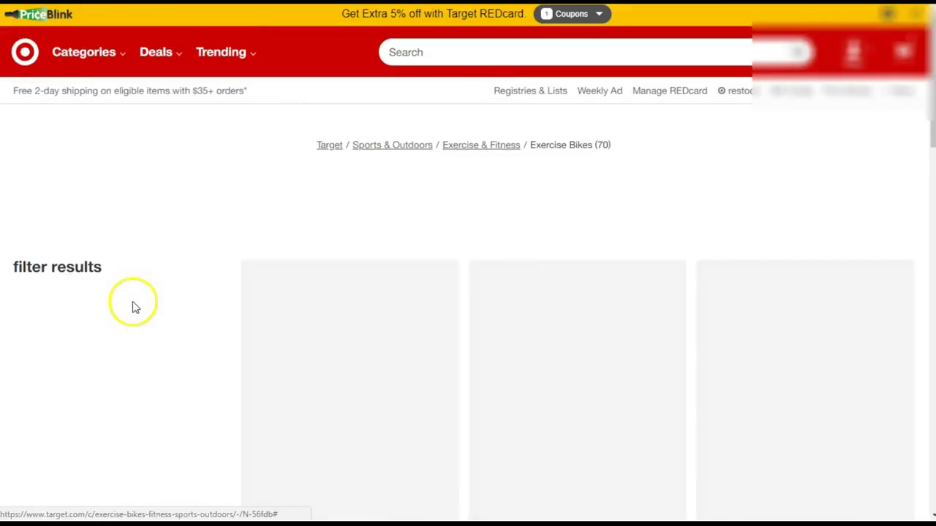
scroll(292, 340, down, 4)
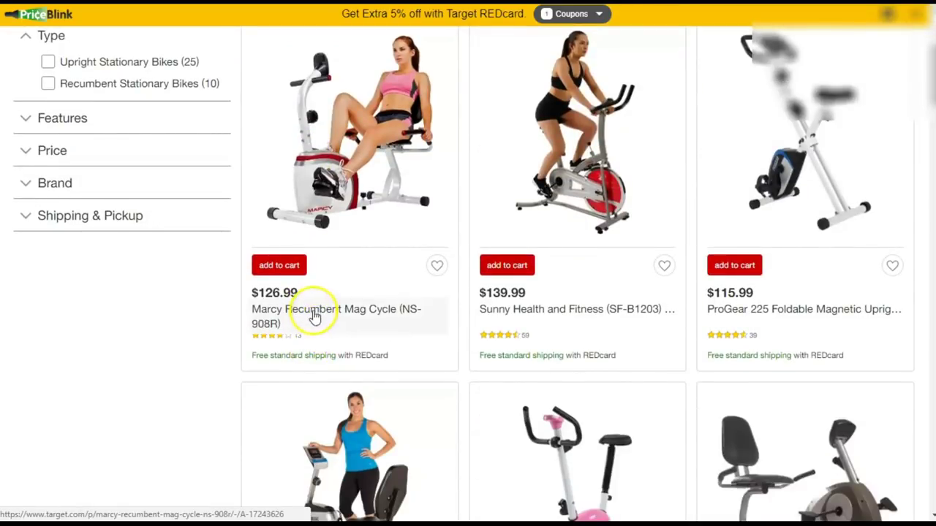
click(357, 326)
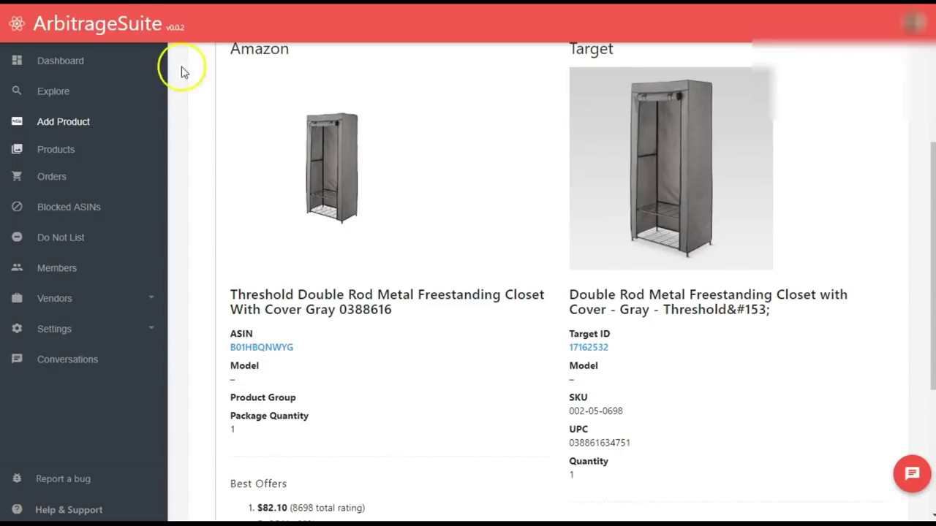
Return to the product URL entry and load Target's Marcy Recumbent Mag Cycle (NS-908R), item 17243626, in place of the closet.
scroll(208, 171, up, 4)
click(308, 179)
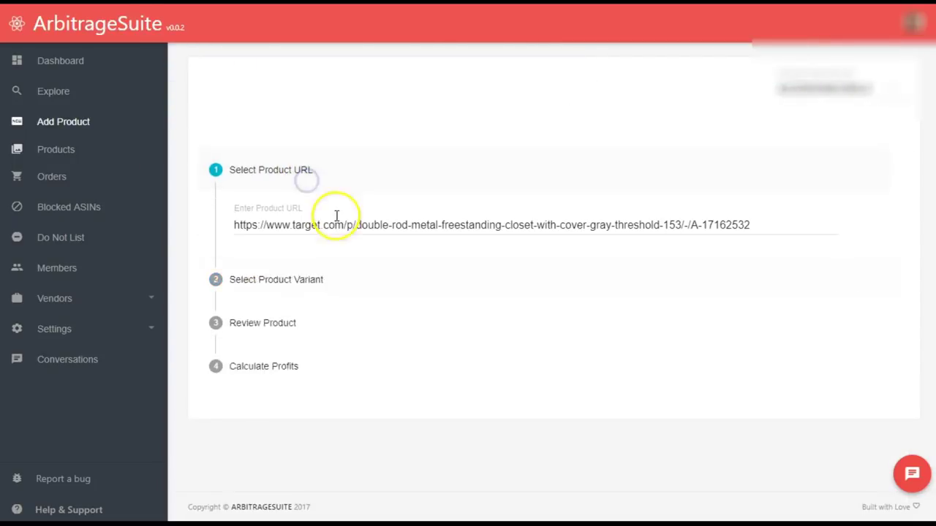
triple_click(359, 225)
text(https://www.target.com/p/marcy-recumbent-mag-cycle-ns-908r/-/A-17243628)
click(810, 265)
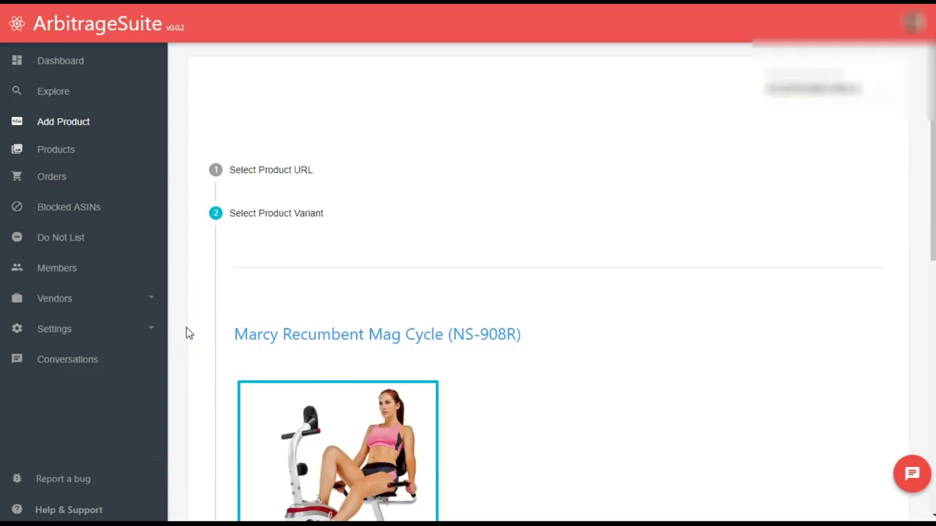
Check the blue Marcy bike variant's price, shipping and availability, and continue to the product review.
scroll(324, 384, down, 5)
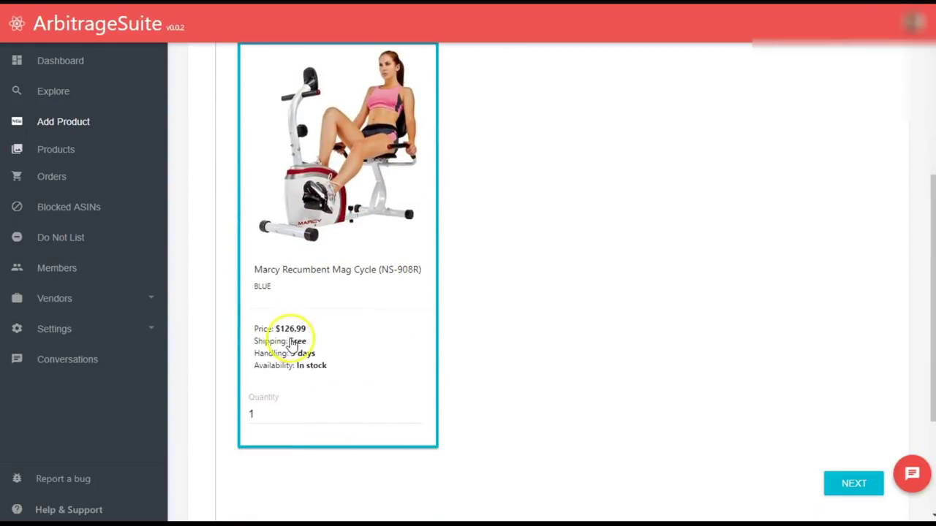
click(254, 199)
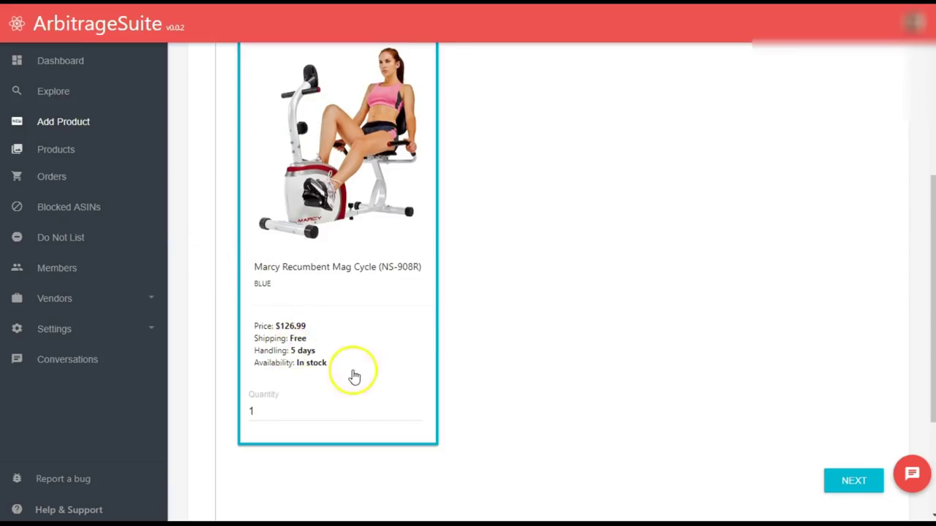
scroll(355, 376, down, 2)
click(850, 348)
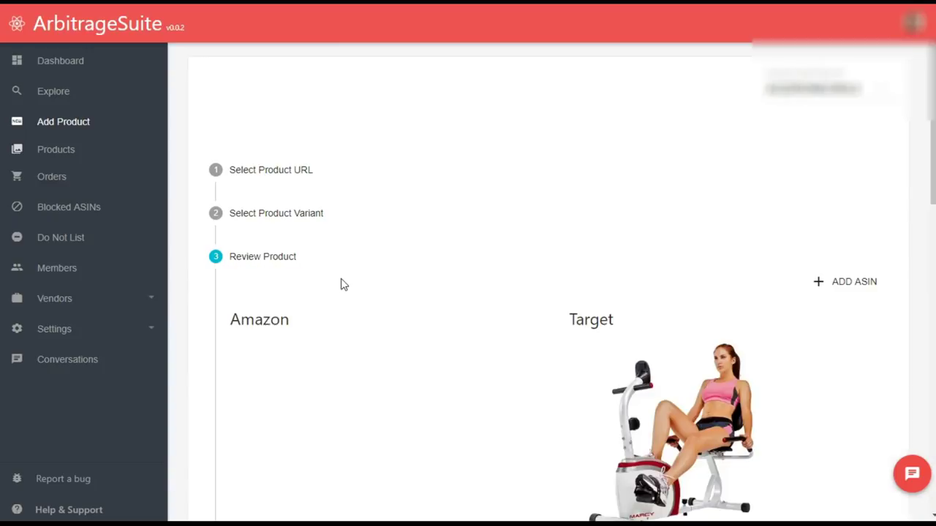
Compare the matched Amazon exercise bike with the Target item, including model, best seller rank and offers.
scroll(413, 353, down, 4)
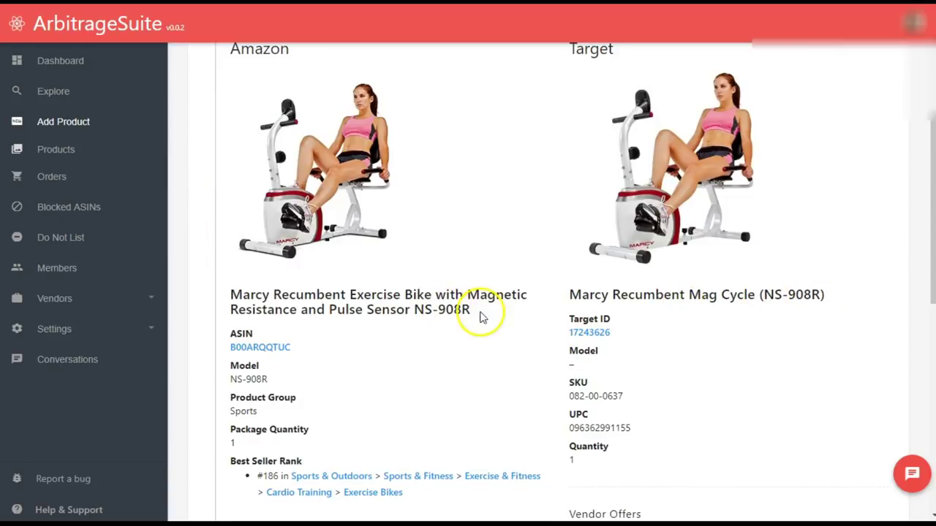
scroll(501, 339, down, 3)
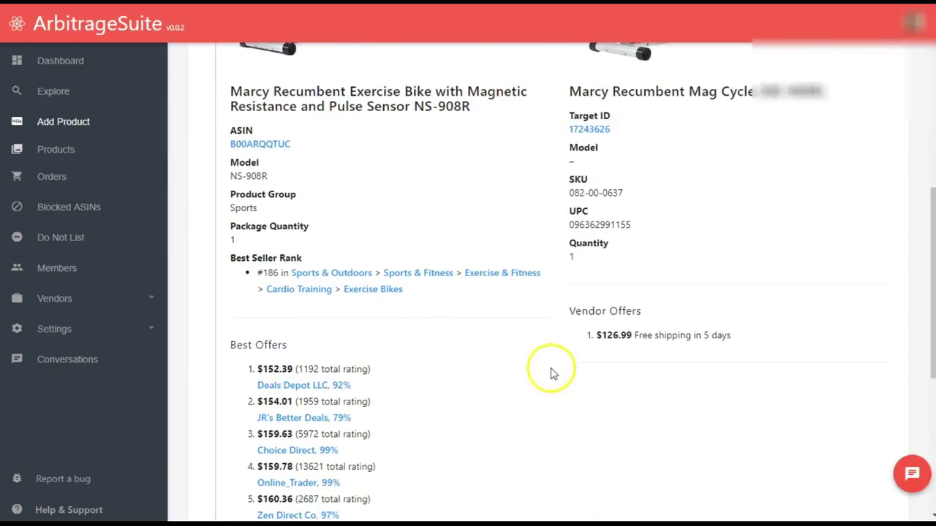
scroll(453, 378, down, 1)
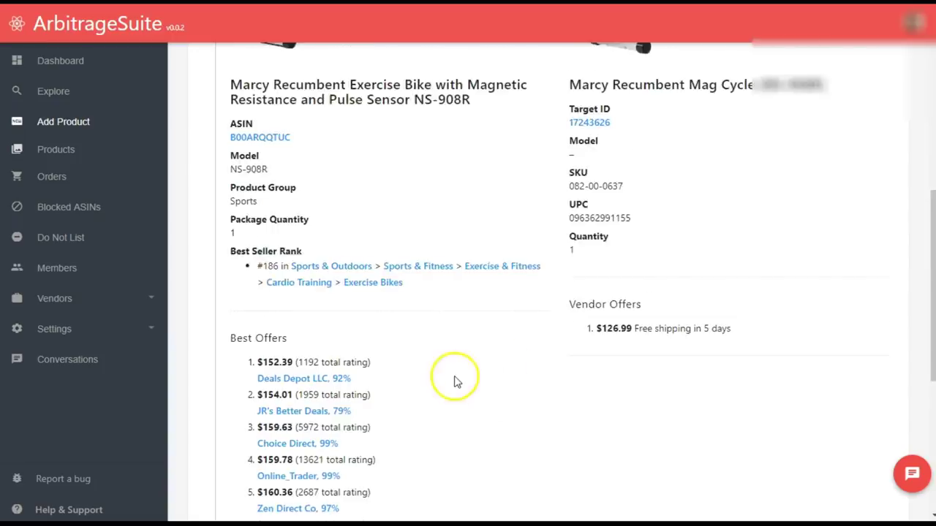
Continue to the profit calculation and examine the bike's costs and the 7th offer position on the chart.
scroll(553, 361, down, 4)
click(846, 371)
scroll(582, 376, down, 5)
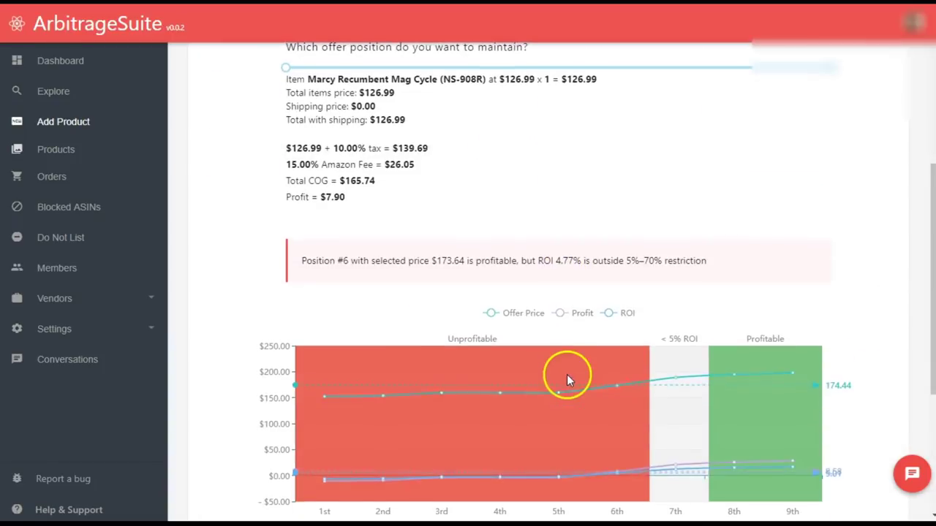
mouse_move(746, 356)
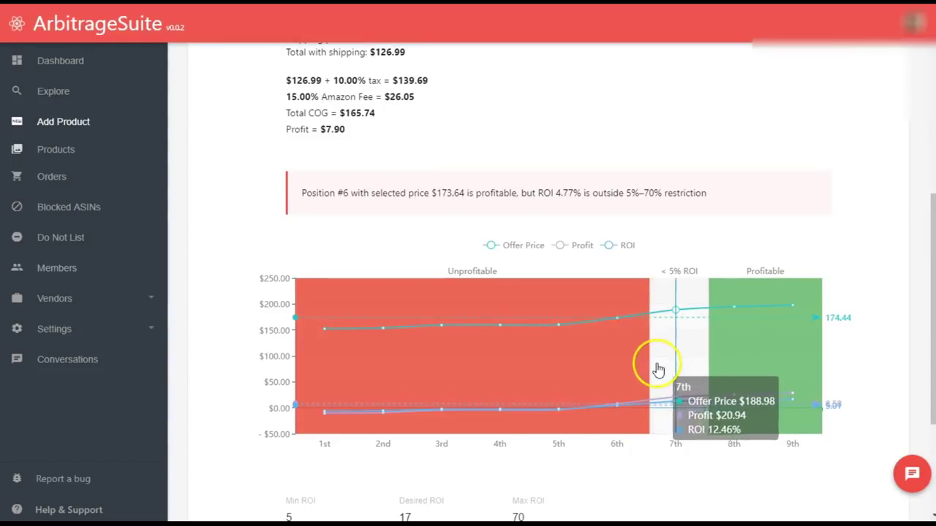
mouse_move(655, 384)
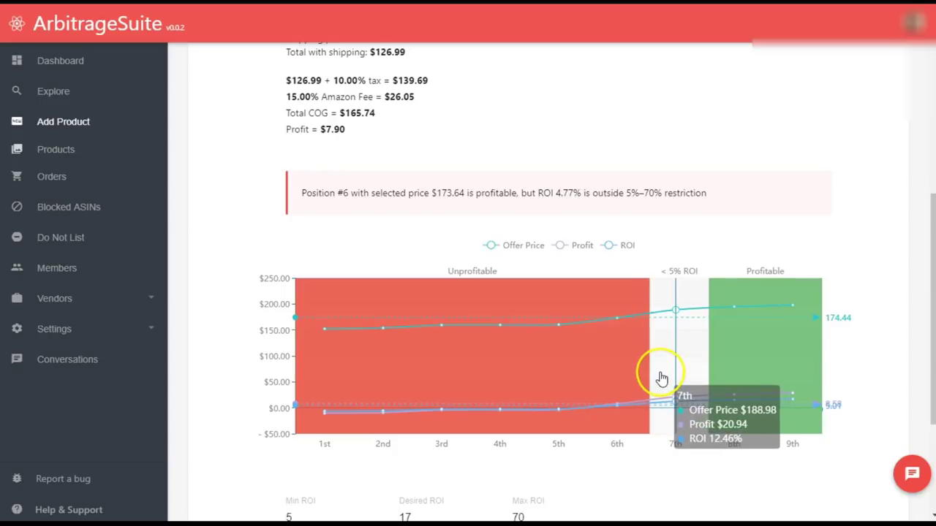
scroll(249, 373, down, 3)
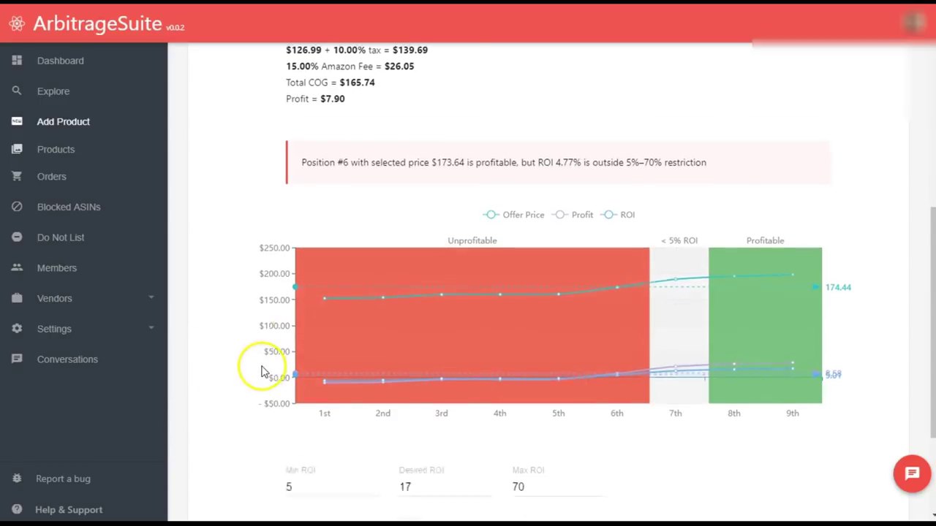
Return to the product review and open the matched bike's Amazon listing, ASIN B00ARQQTUC.
scroll(246, 396, up, 10)
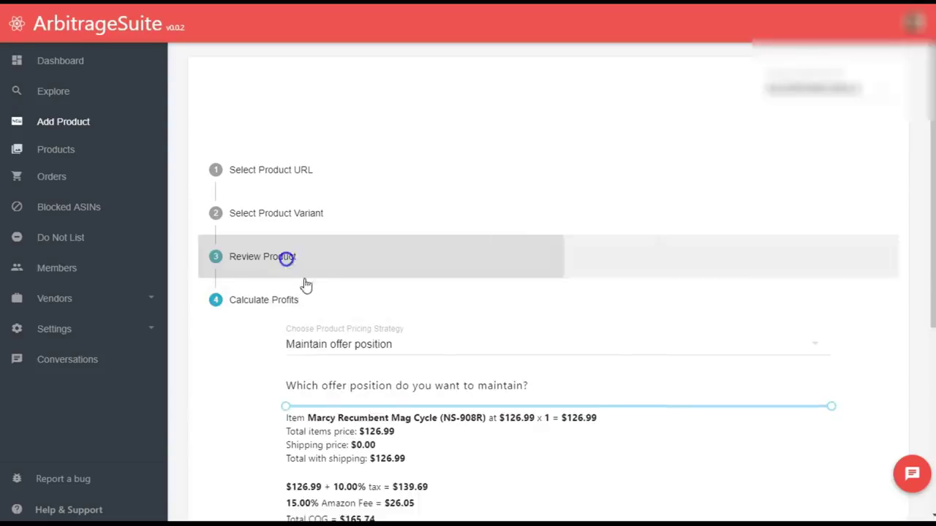
click(286, 259)
scroll(277, 340, down, 5)
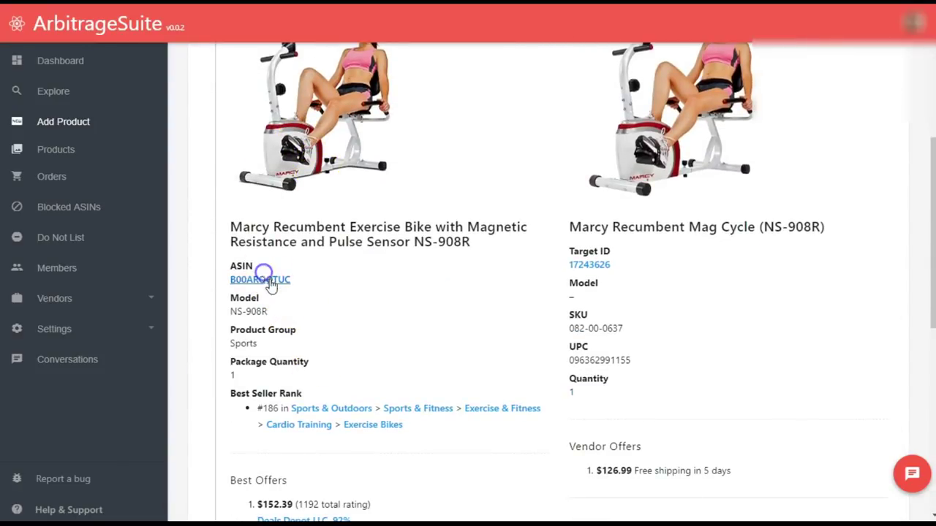
click(267, 281)
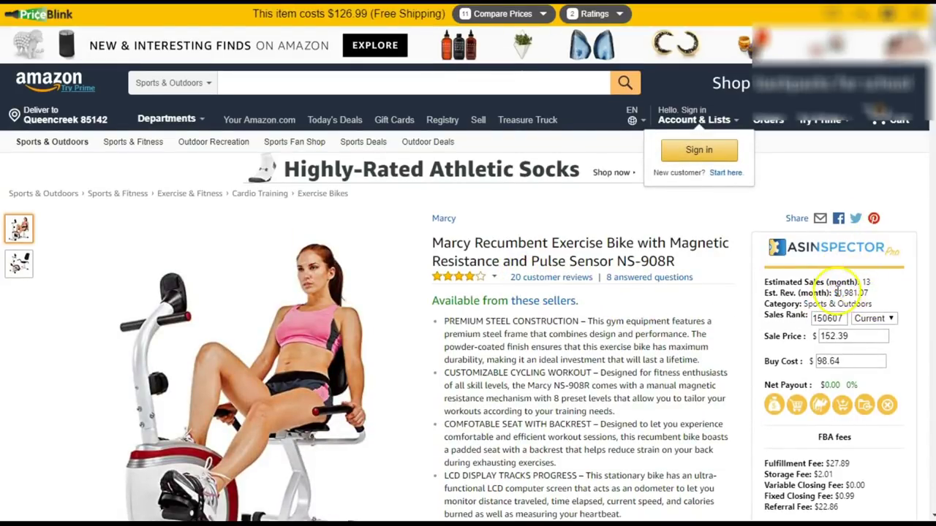
Examine the Amazon bike listing's three-month price history, product details, model comparison and related exercise bikes.
scroll(545, 373, down, 20)
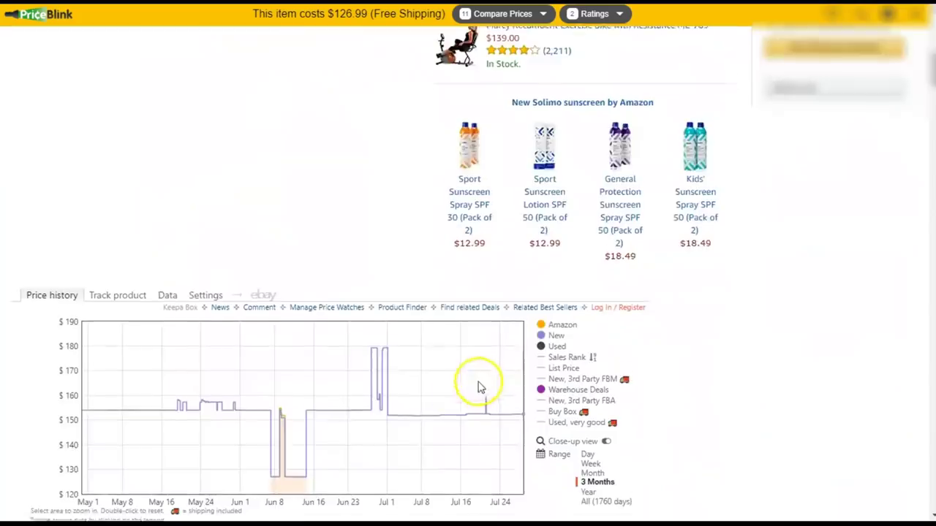
scroll(412, 363, down, 20)
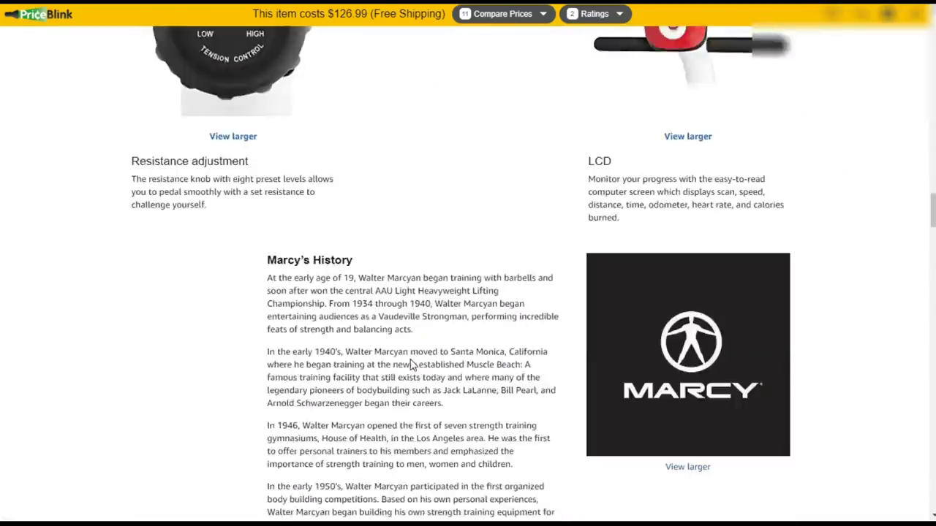
scroll(412, 360, down, 5)
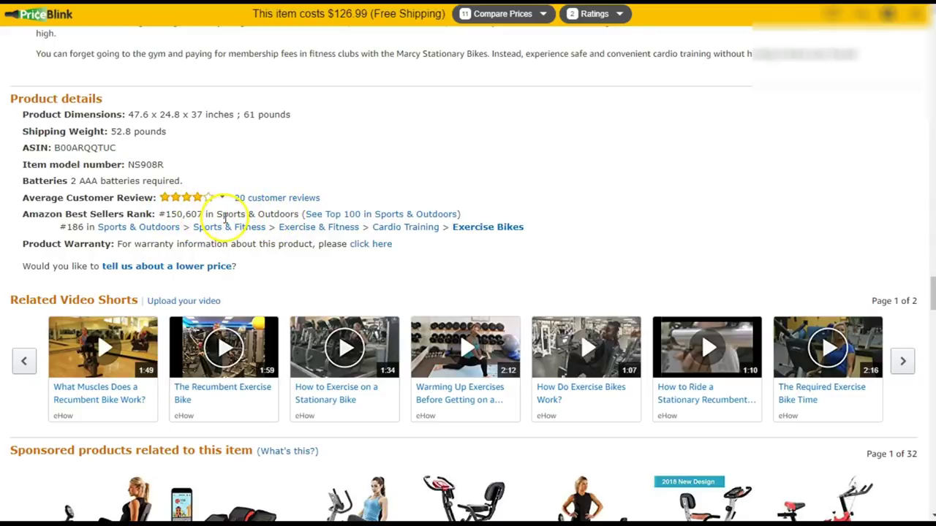
scroll(206, 246, up, 15)
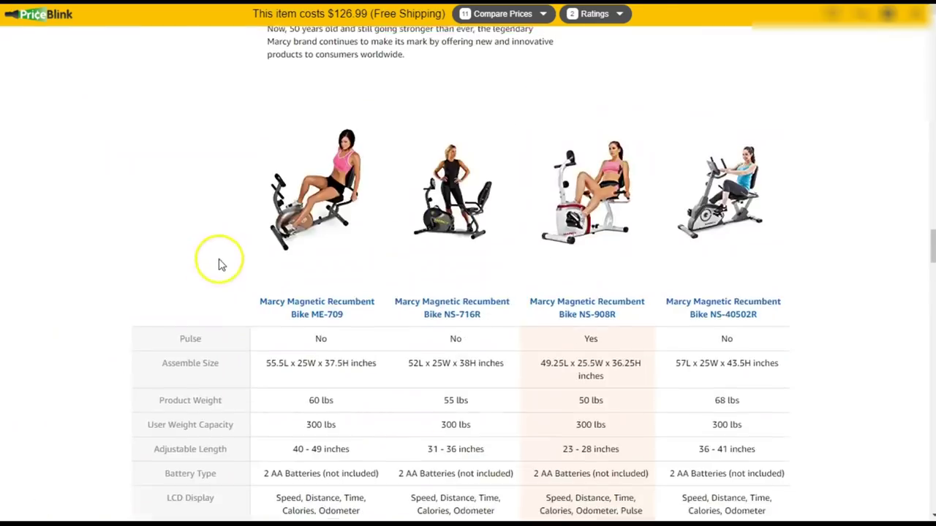
scroll(234, 275, up, 20)
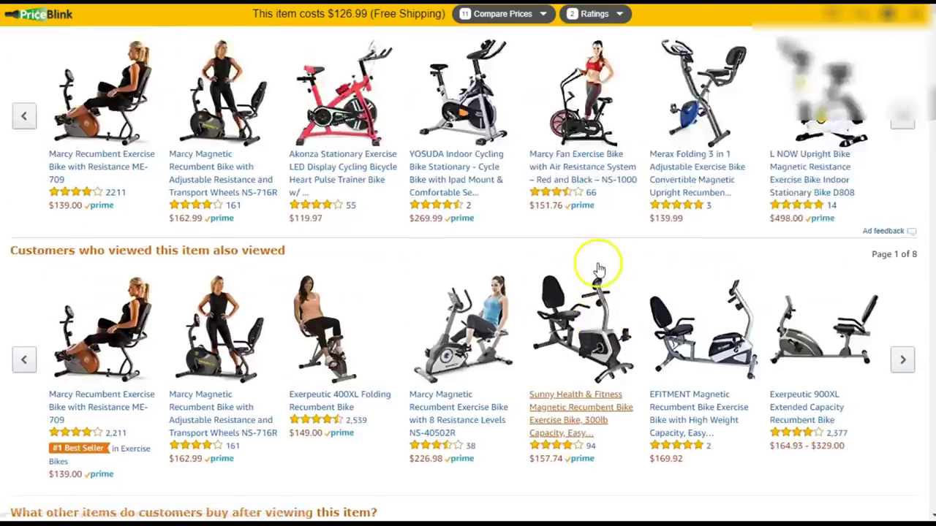
Open all buying options for the Marcy bike on Amazon and look through the offers.
scroll(598, 271, up, 5)
click(835, 386)
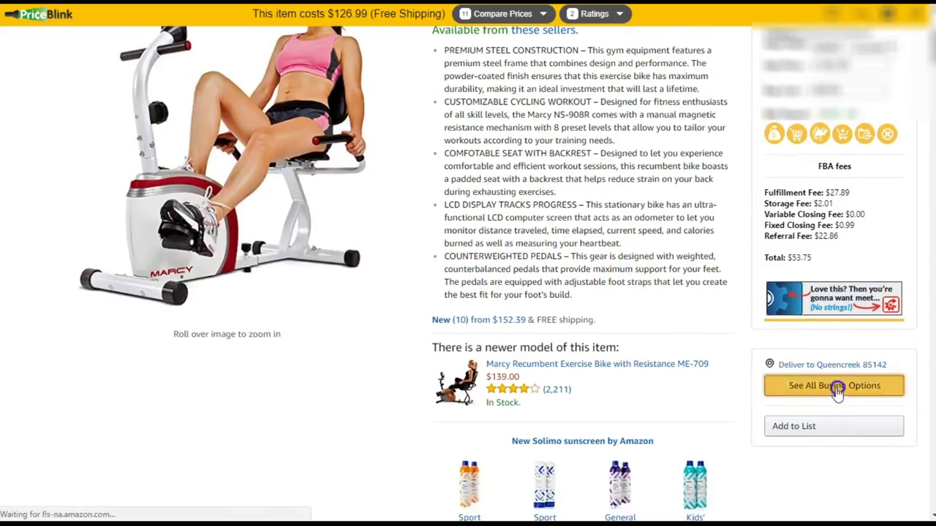
scroll(434, 368, down, 7)
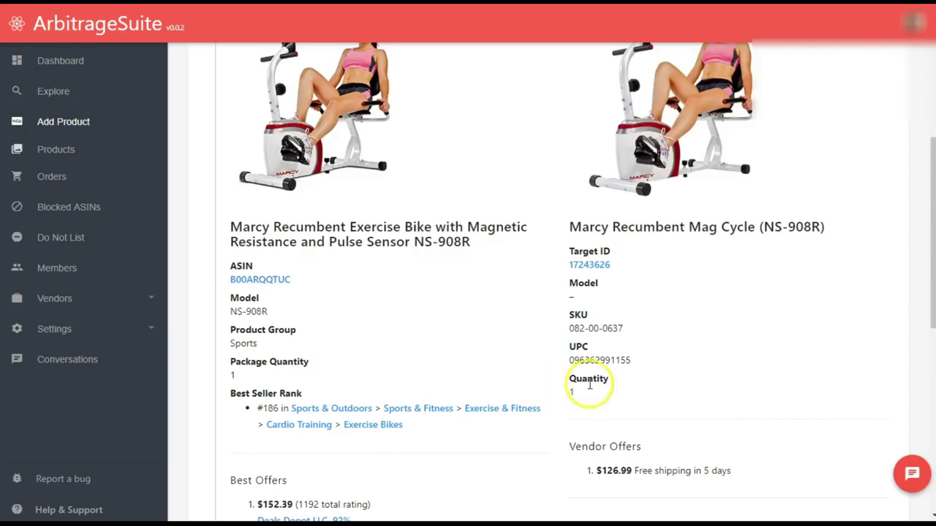
Back in ArbitrageSuite, proceed to the bike's profit calculation and inspect the 8th offer position's price, profit and ROI.
scroll(600, 380, down, 6)
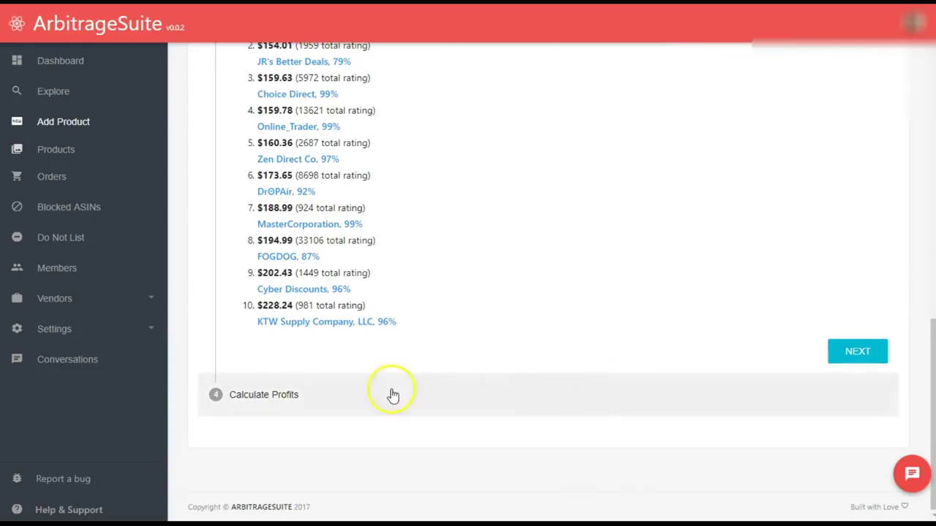
click(855, 352)
scroll(675, 366, down, 8)
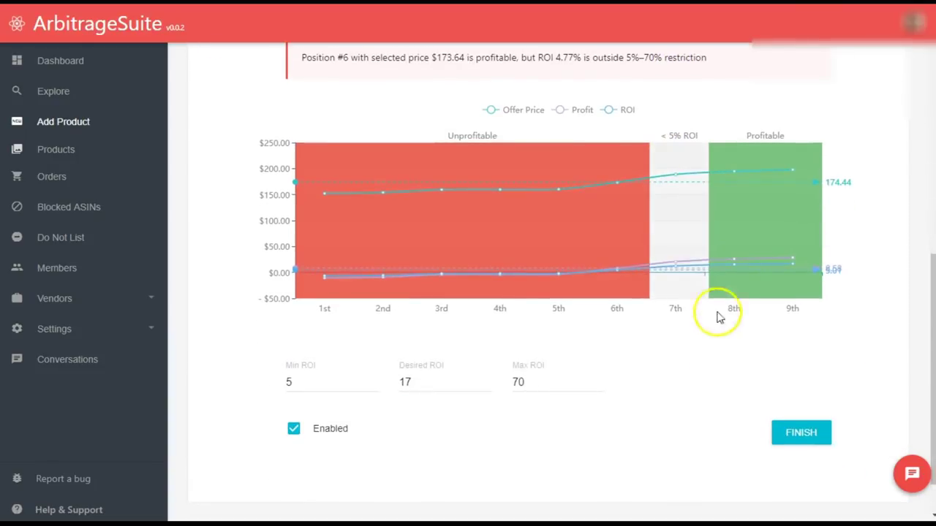
mouse_move(733, 241)
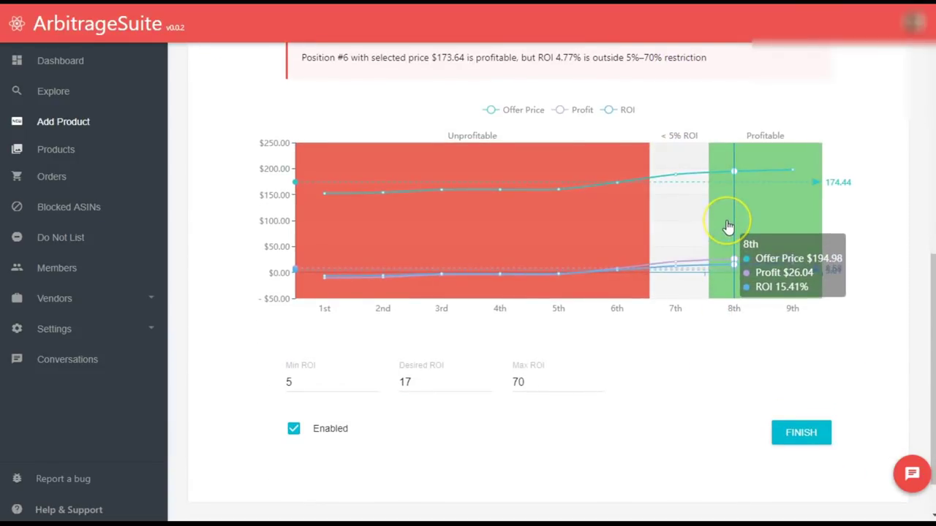